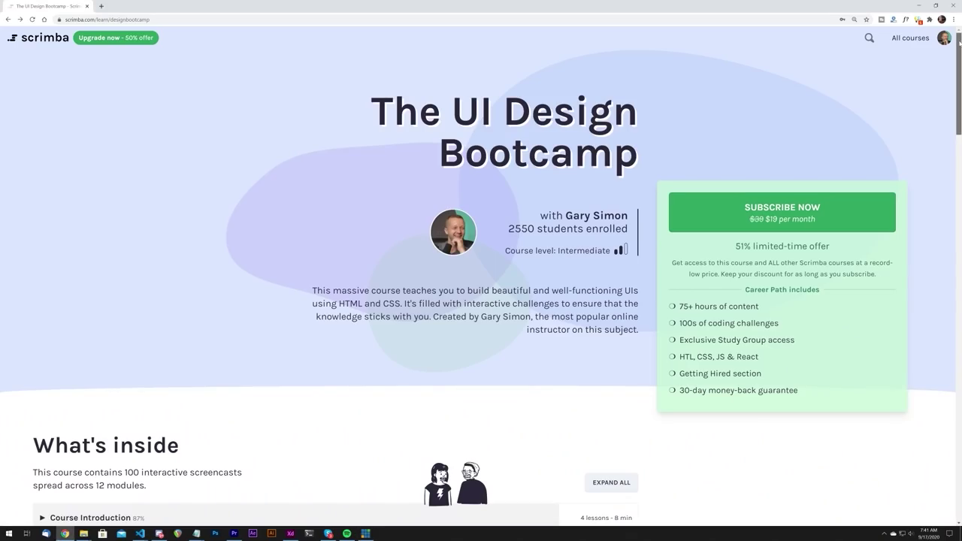
- Scroll the Scrimba course page and skip ahead through the Defining the HTML lesson video
left_click_drag(959, 44, 957, 132)
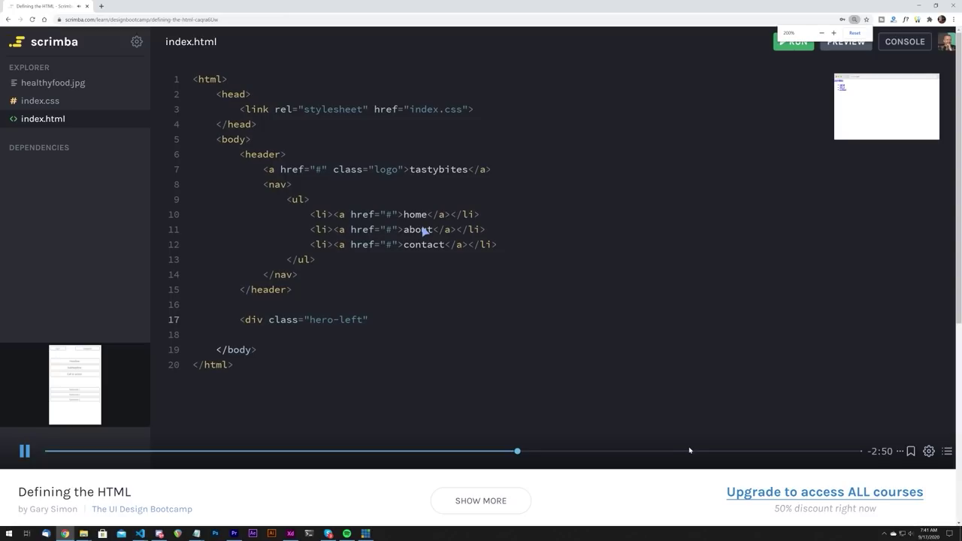
left_click(642, 451)
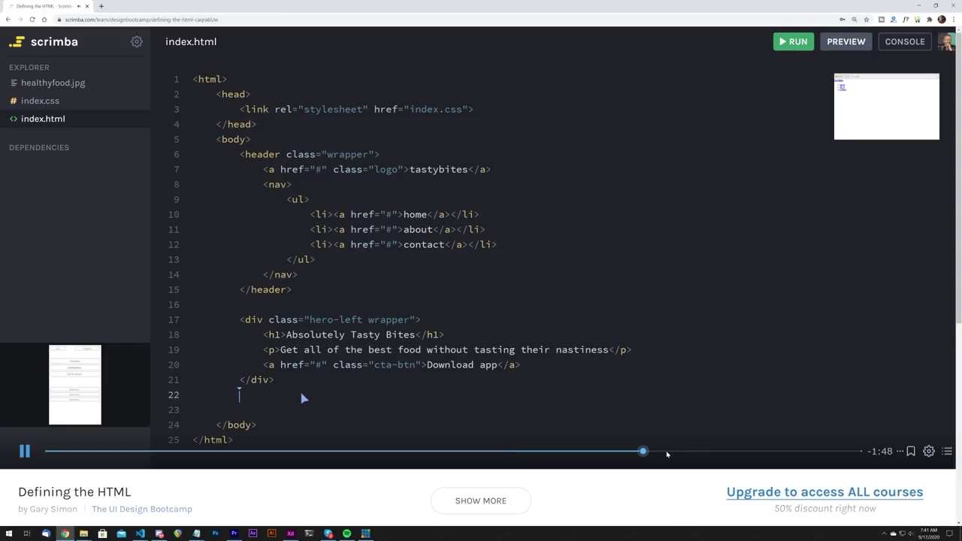
left_click(734, 451)
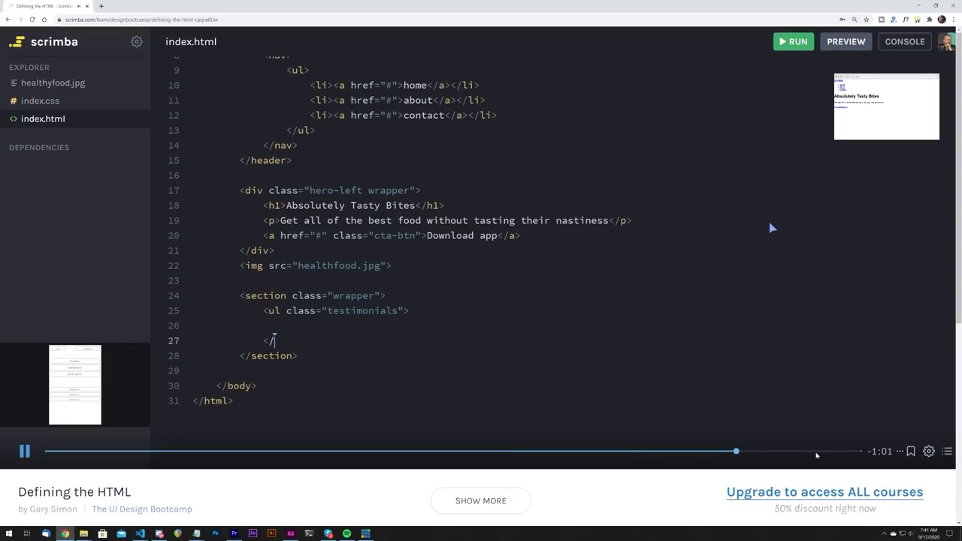
left_click(816, 451)
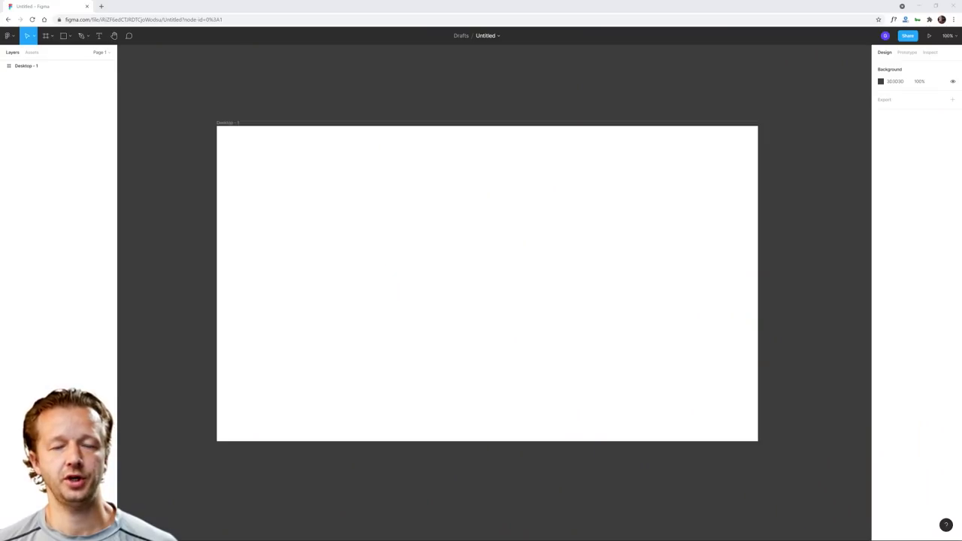
- Launch the Unsplash plugin from the canvas right-click Plugins menu
left_click(429, 204)
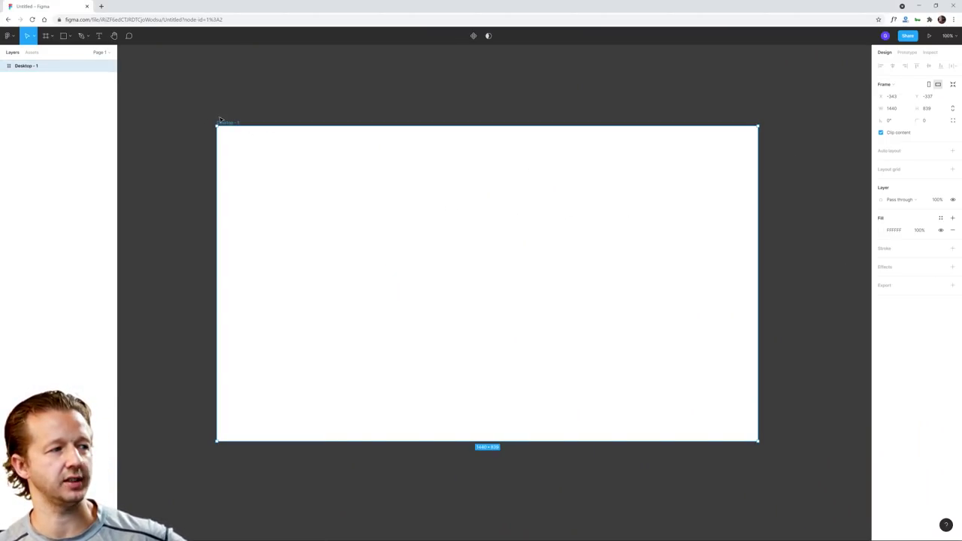
left_click(243, 90)
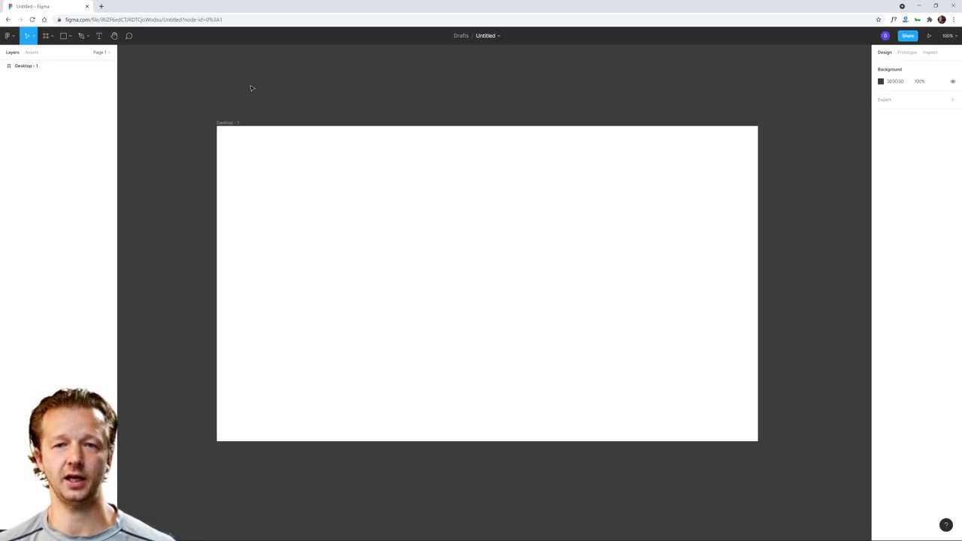
right_click(251, 88)
mouse_move(268, 109)
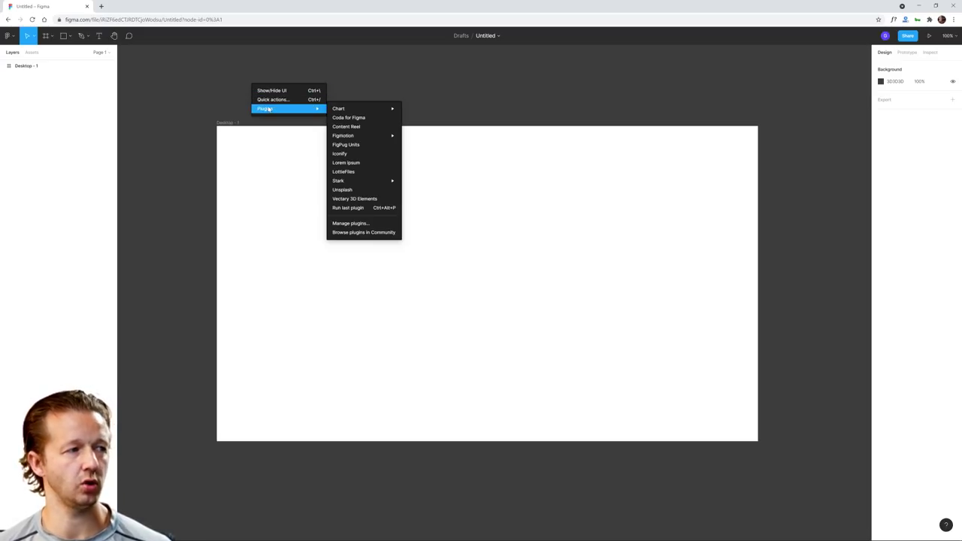
left_click(351, 191)
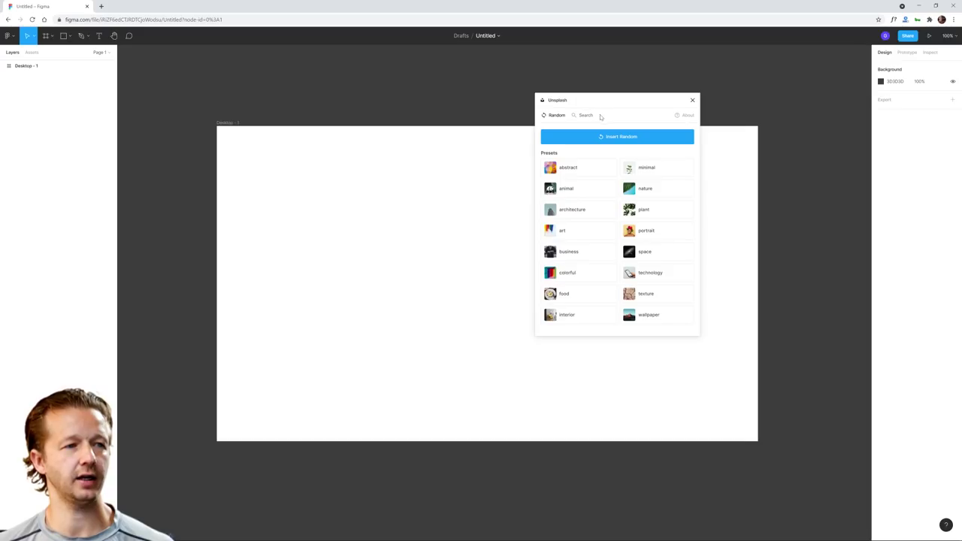
- Search Unsplash photos for 'snake'
left_click(585, 116)
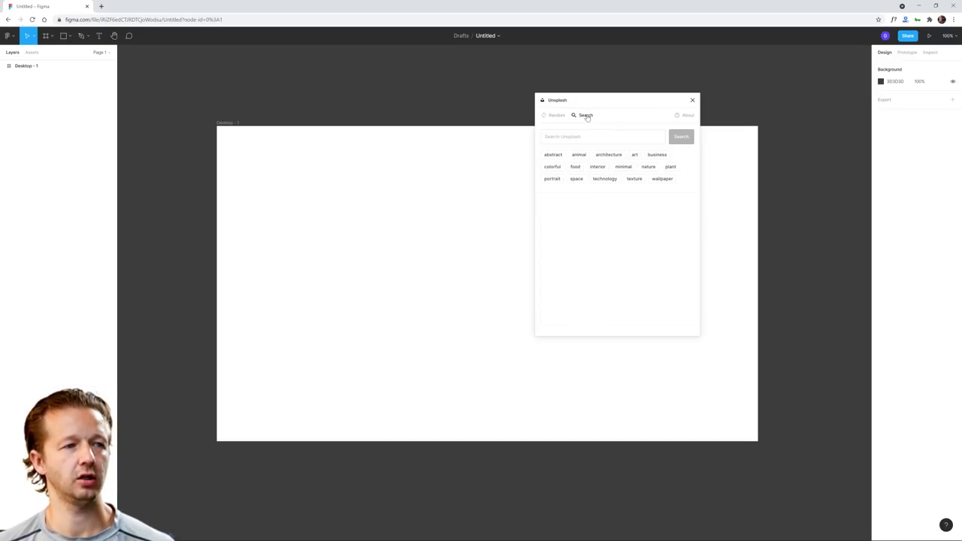
left_click(579, 138)
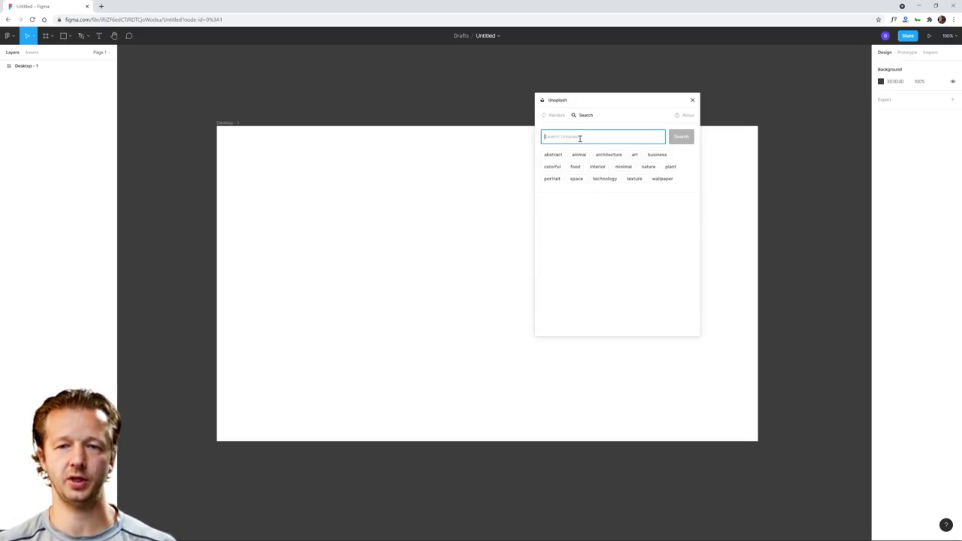
type("snail")
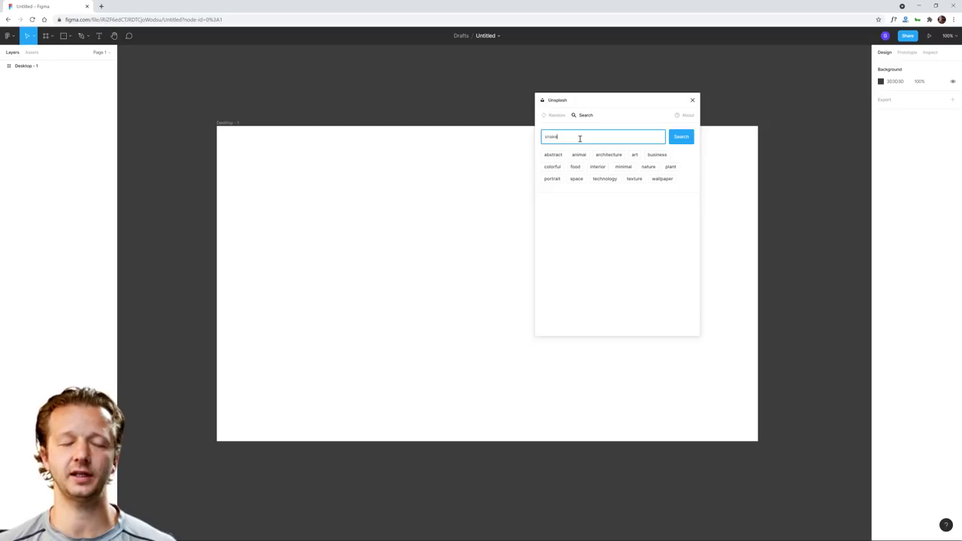
key("Return")
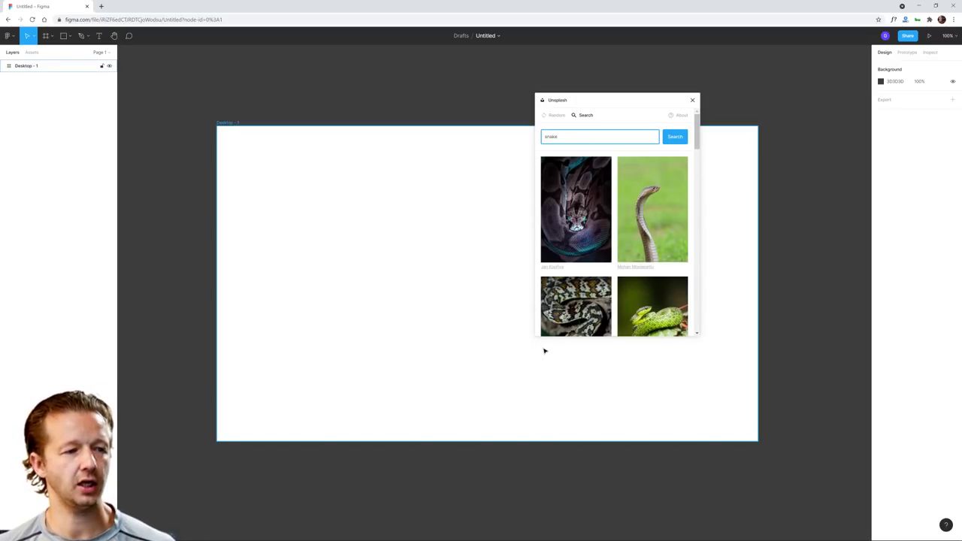
- Browse the snake results and insert the patterned python photo
left_click_drag(576, 104, 566, 254)
scroll(564, 250, "down", 2)
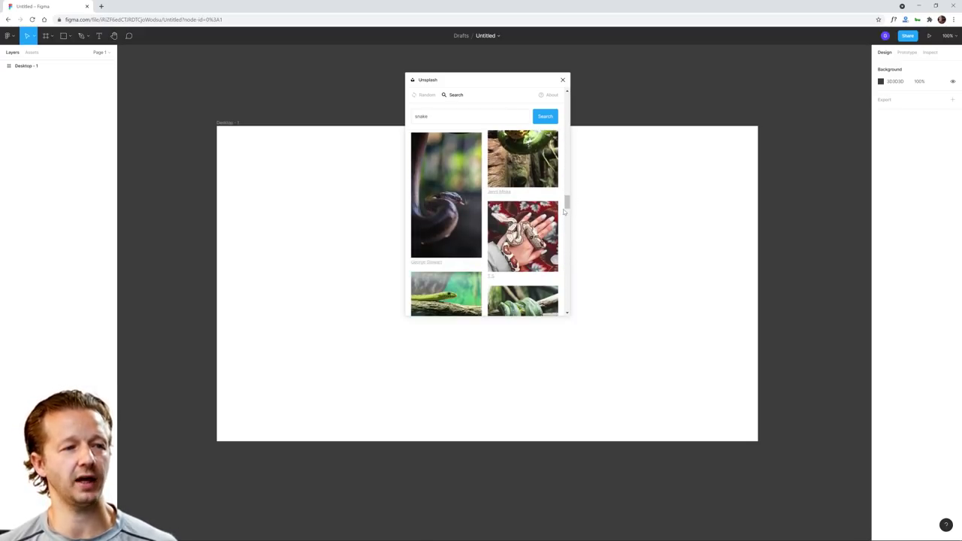
left_click_drag(563, 212, 566, 252)
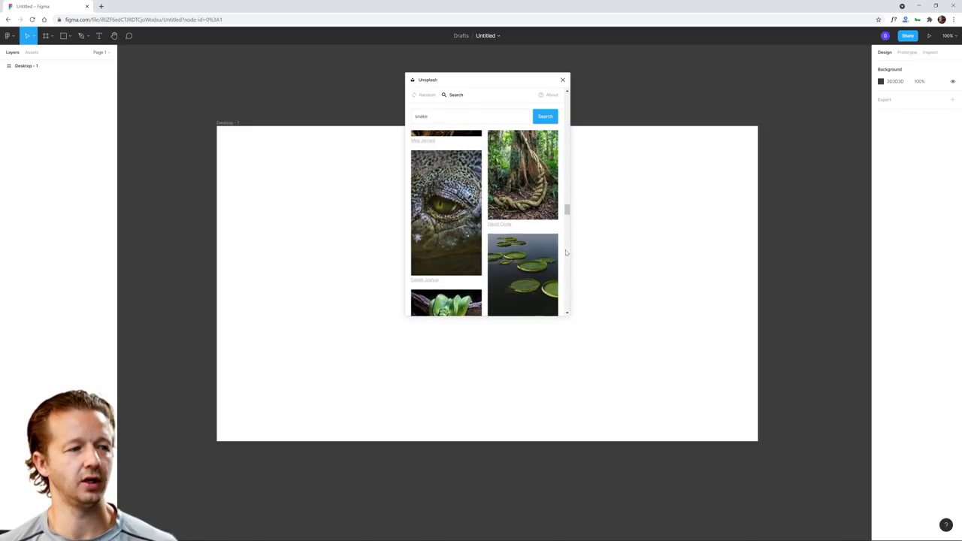
left_click_drag(566, 216, 567, 245)
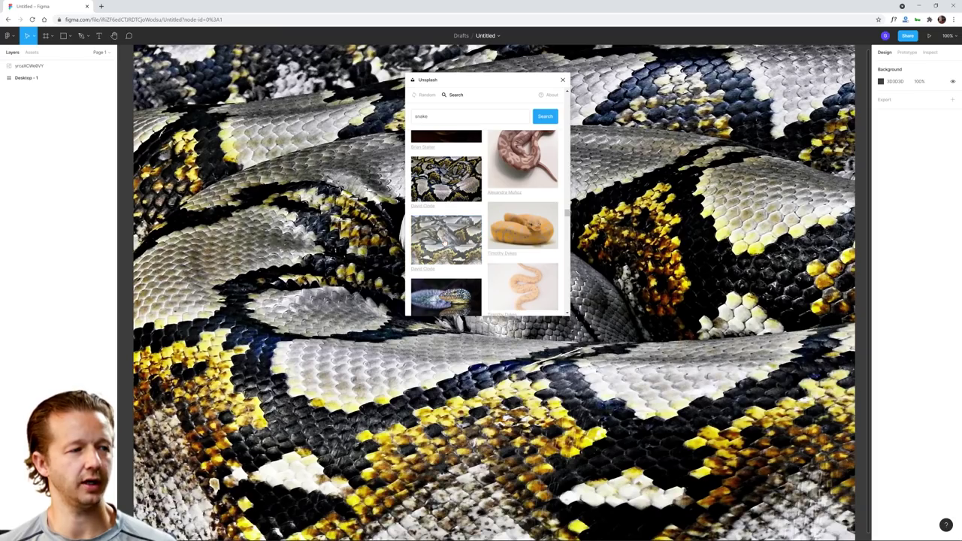
left_click(446, 242)
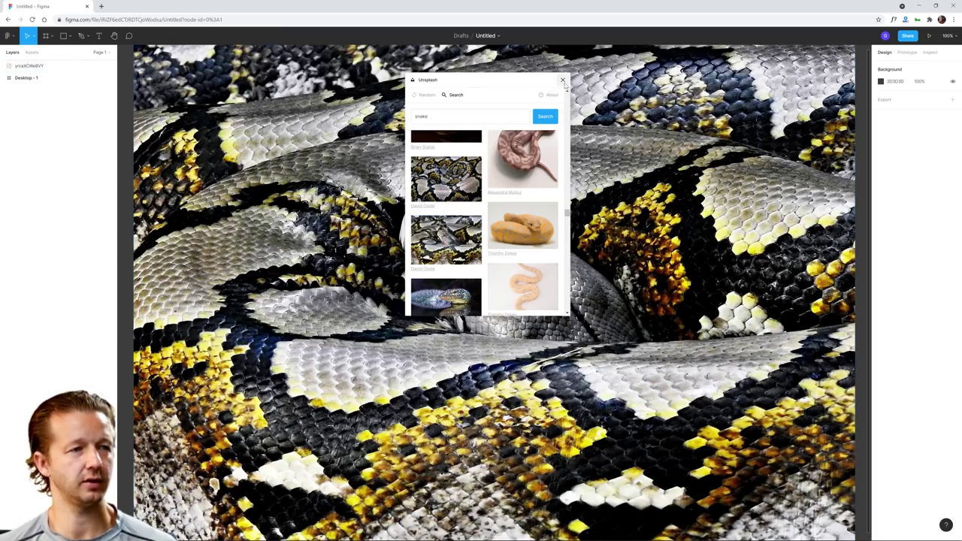
- Close Unsplash and move and resize the python photo to fill Desktop - 1
key("shift+1")
scroll(446, 242, "down", 5)
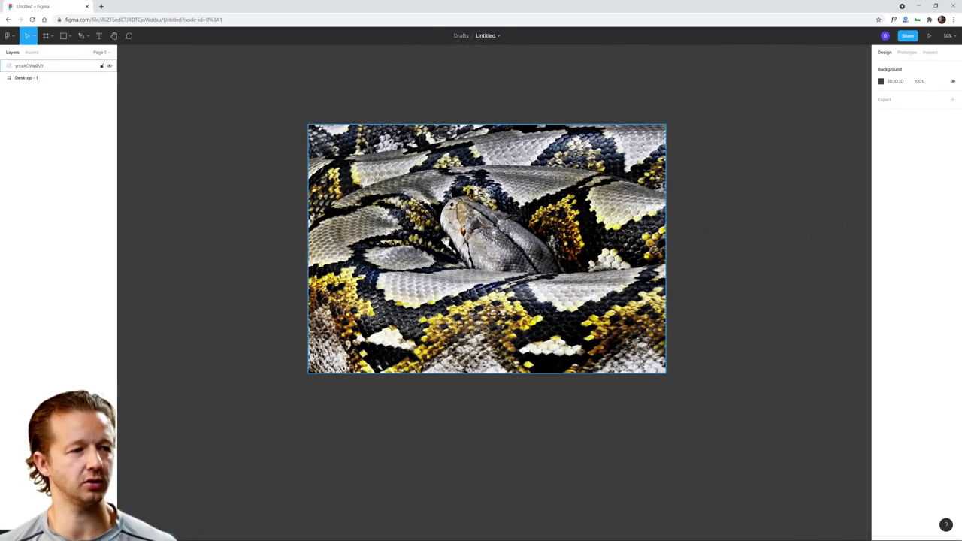
left_click(309, 137)
left_click_drag(326, 148, 569, 241)
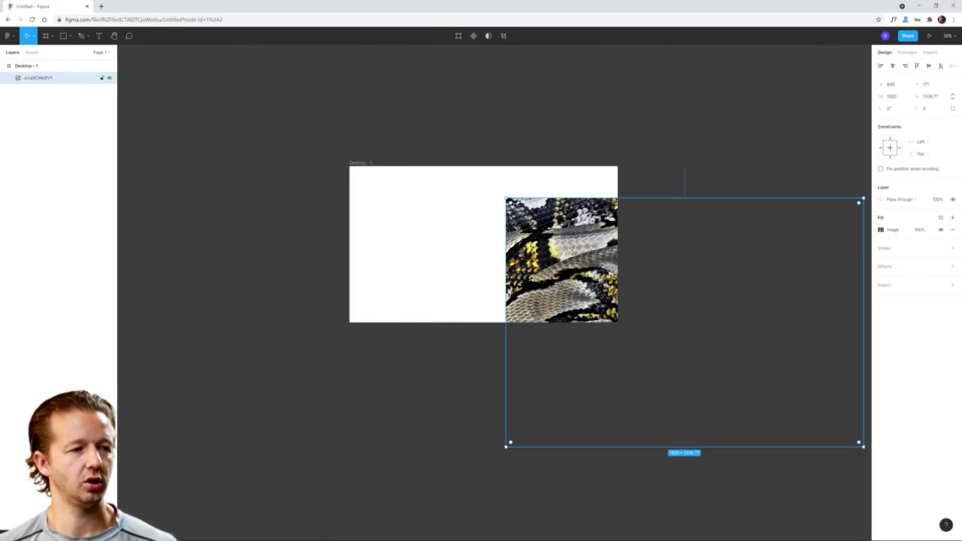
left_click_drag(506, 197, 418, 202)
left_click_drag(351, 161, 312, 114)
left_click(294, 148)
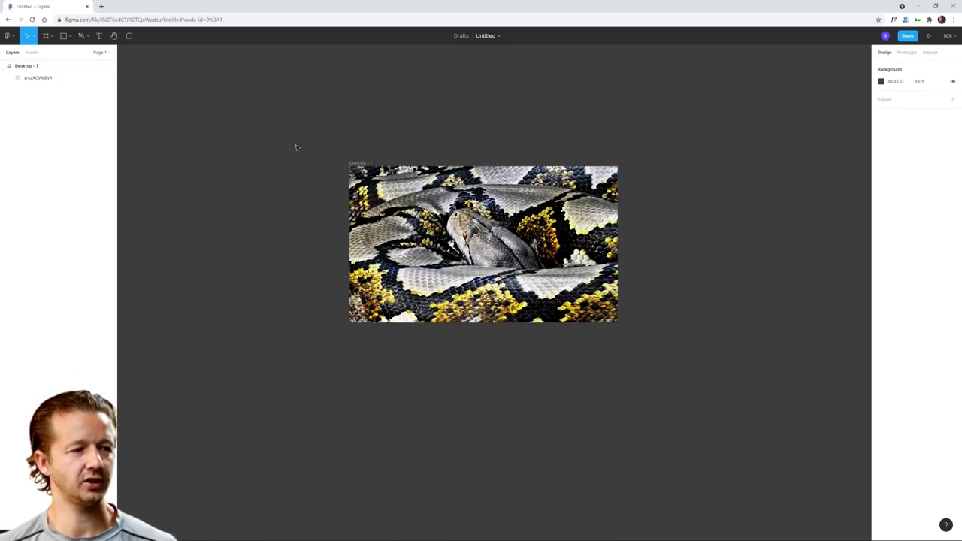
key("shift+1")
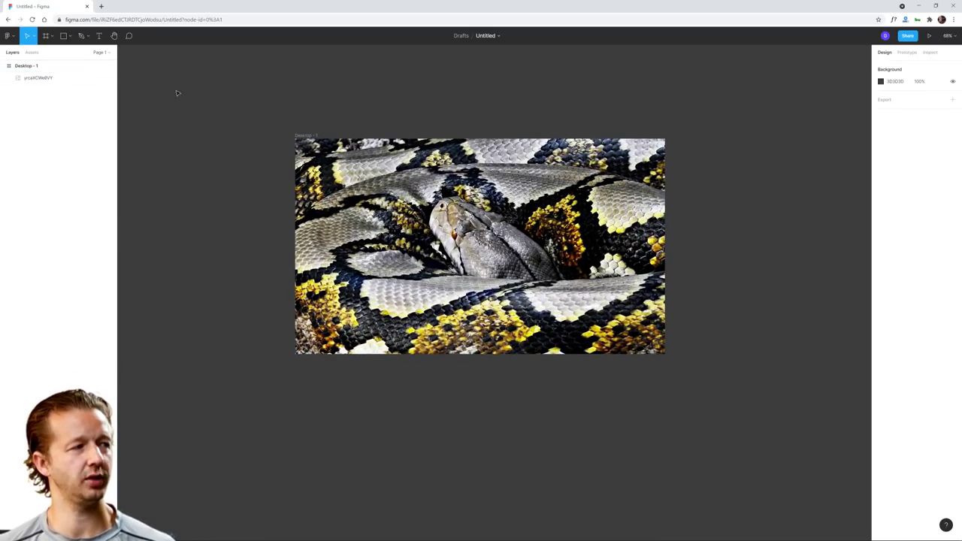
key("t")
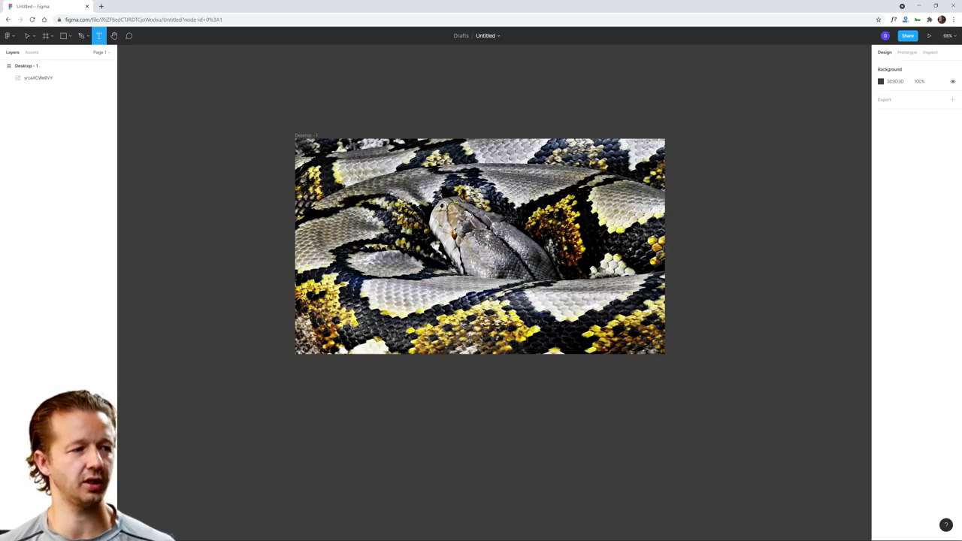
- Add the 'Witness Monster Snakes' heading at size 144 with white #FFFFFF fill
left_click(531, 133)
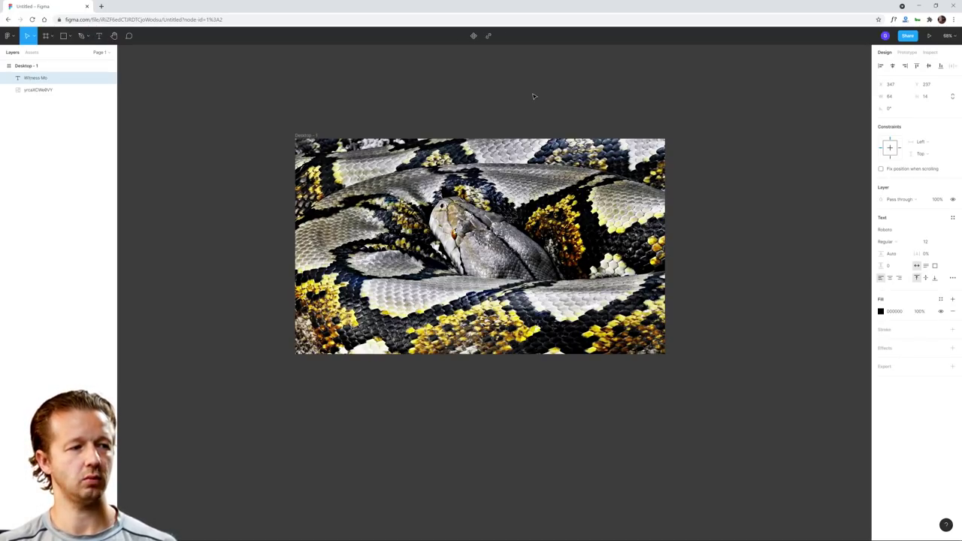
key("Escape")
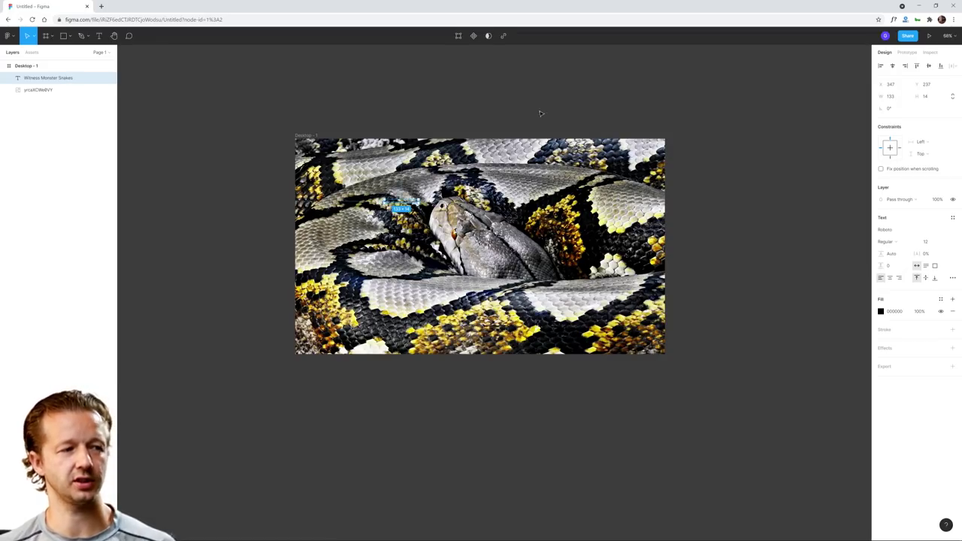
left_click(948, 242)
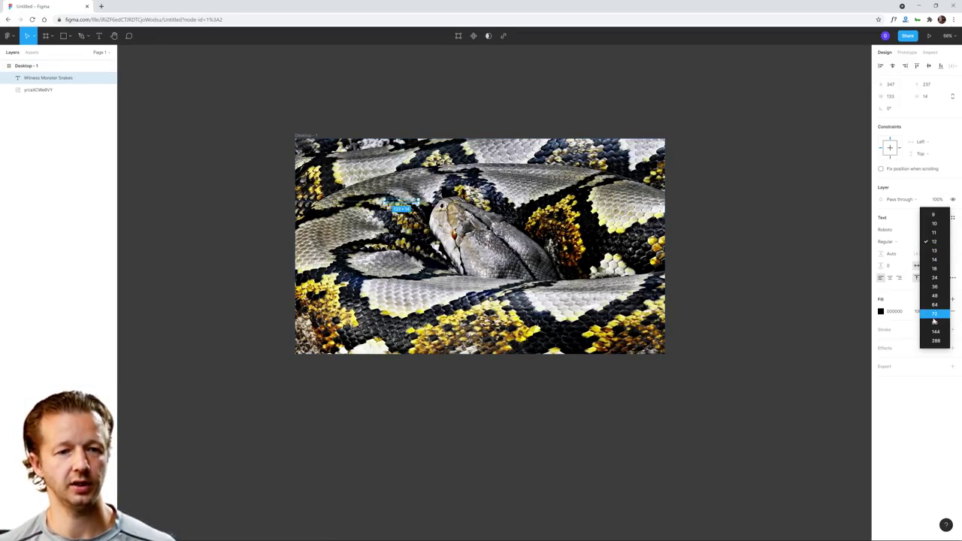
left_click(935, 331)
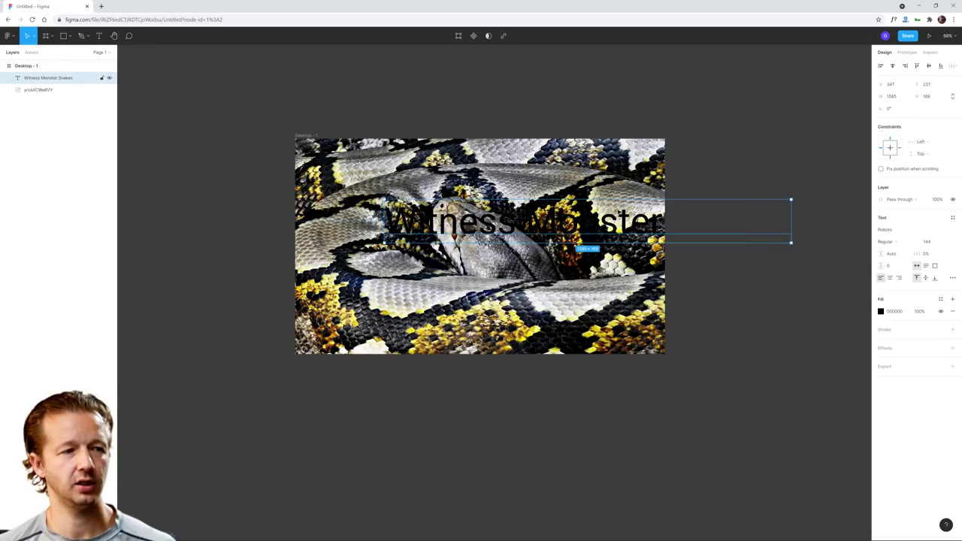
left_click(881, 312)
type("ffffff")
key("Return")
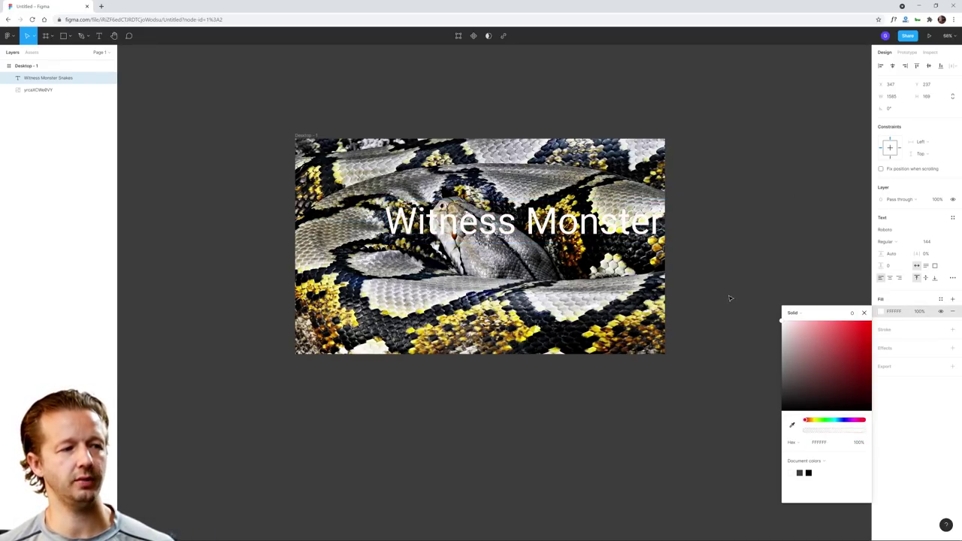
- Change the heading to Poppins Bold at size 96
left_click_drag(511, 222, 430, 213)
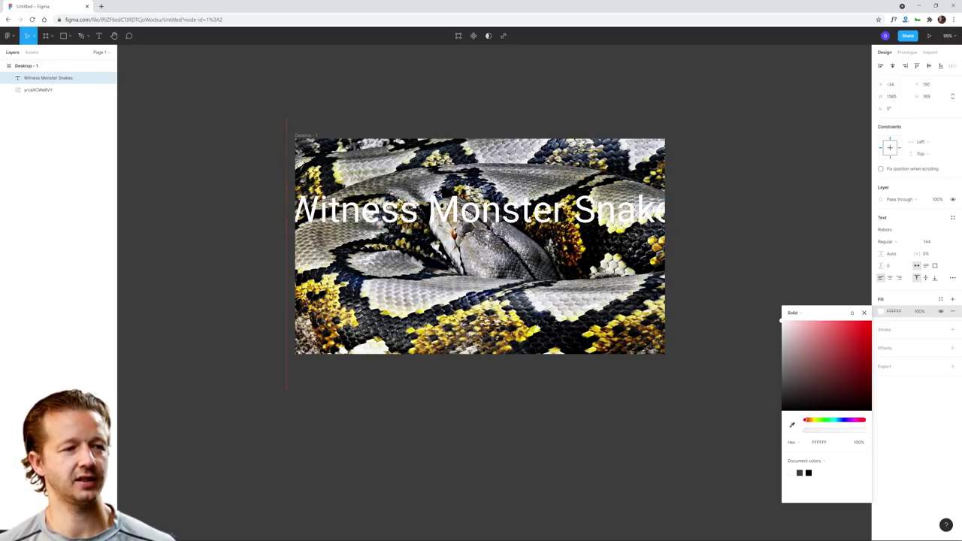
left_click(906, 229)
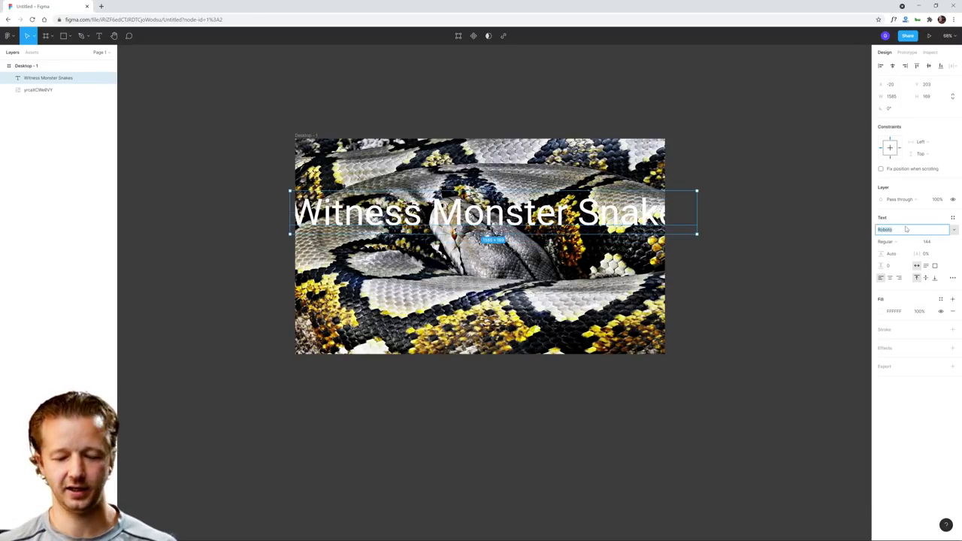
type("Poppins")
key("Return")
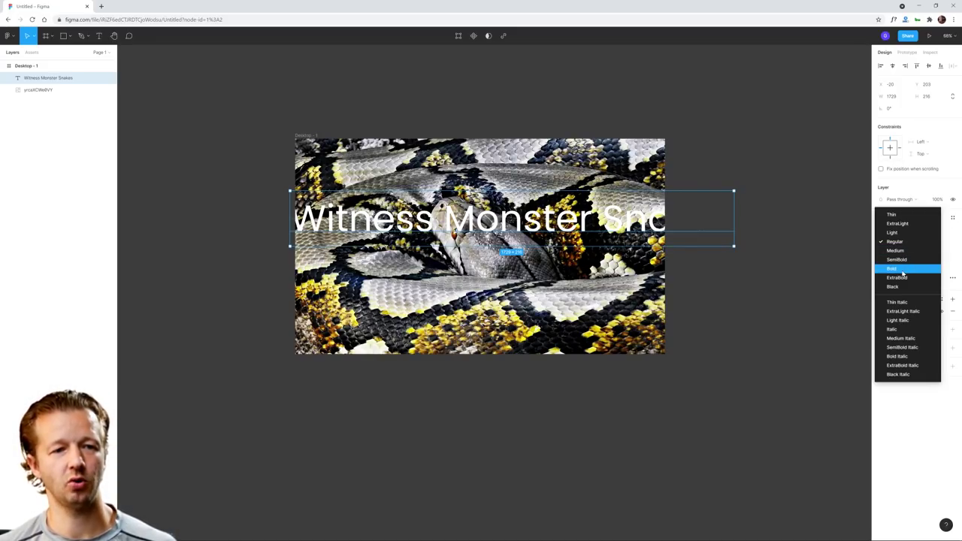
left_click(902, 273)
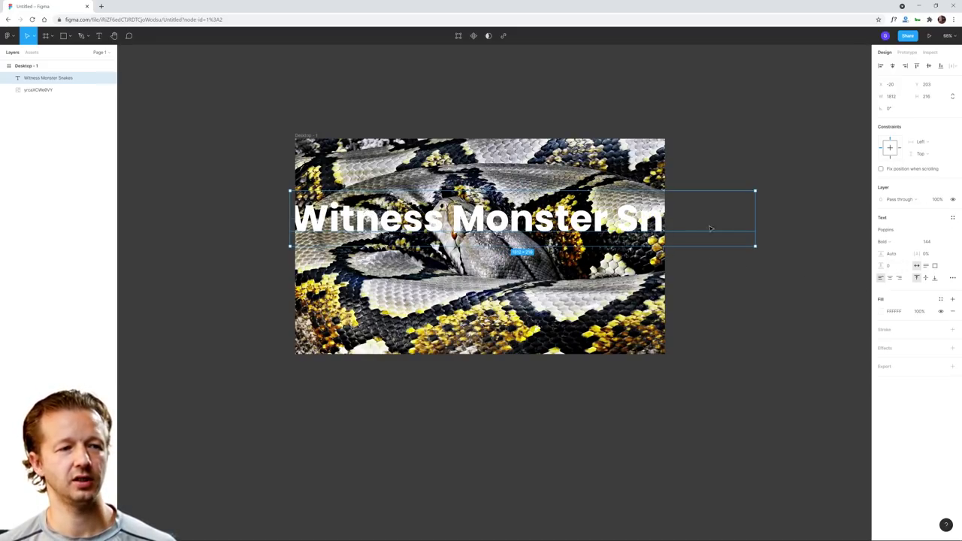
left_click(947, 243)
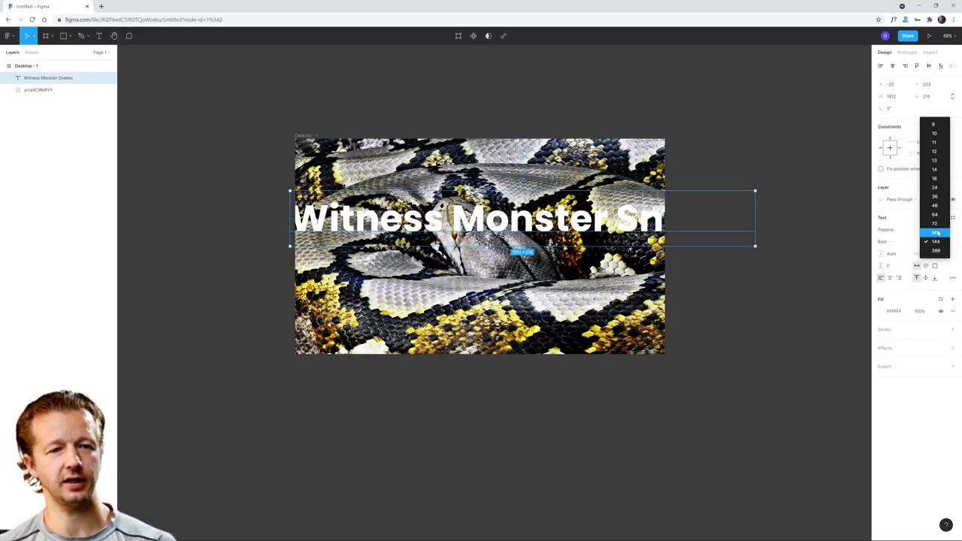
left_click(936, 232)
- Position the heading at X 100, Y 212 over the snake image
left_click_drag(462, 214, 491, 214)
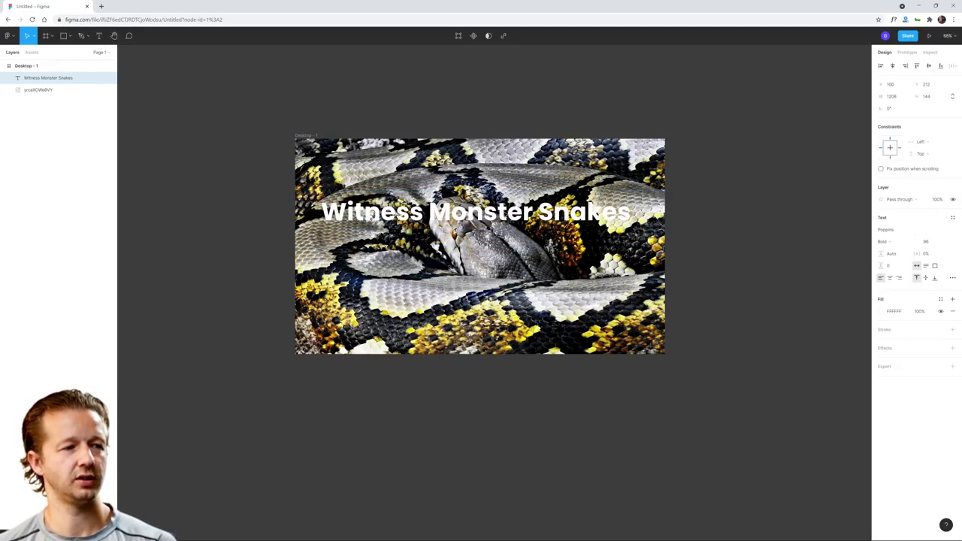
key("Escape")
left_click(734, 223)
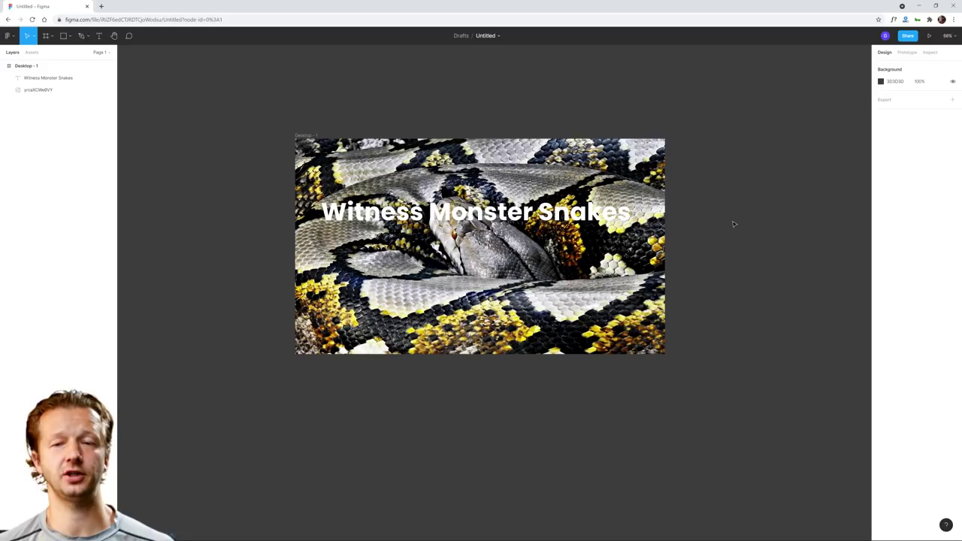
left_click(551, 211)
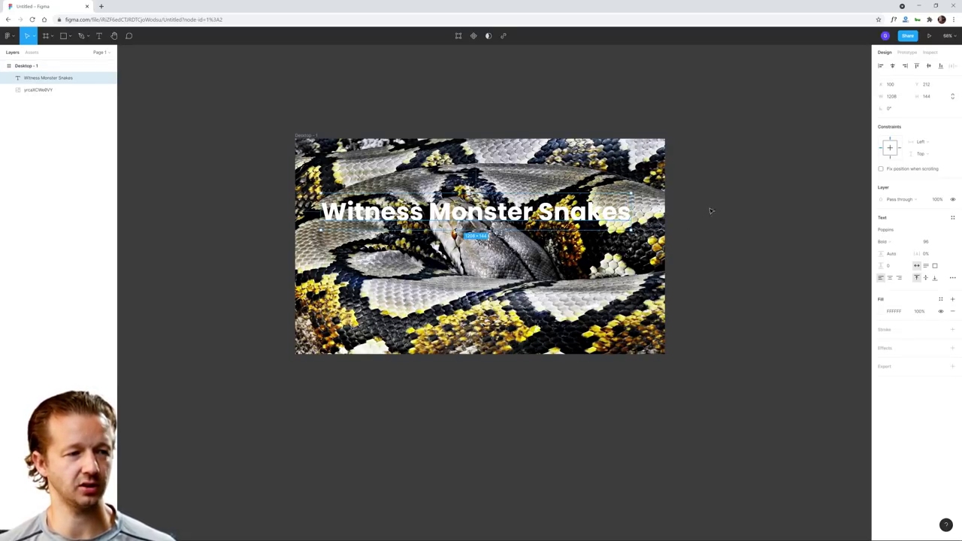
left_click(729, 211)
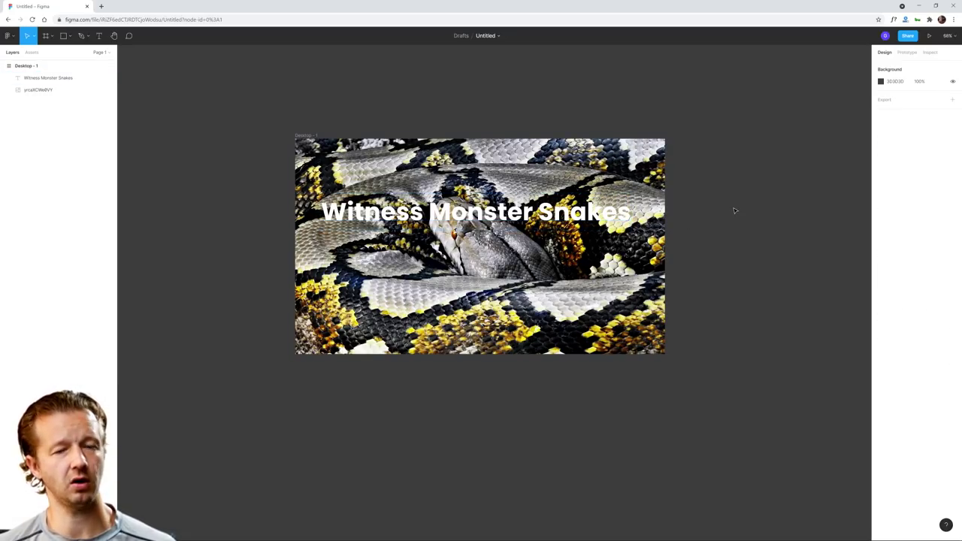
- Add a solid black fill at about 77% opacity over the snake image
left_click(615, 173)
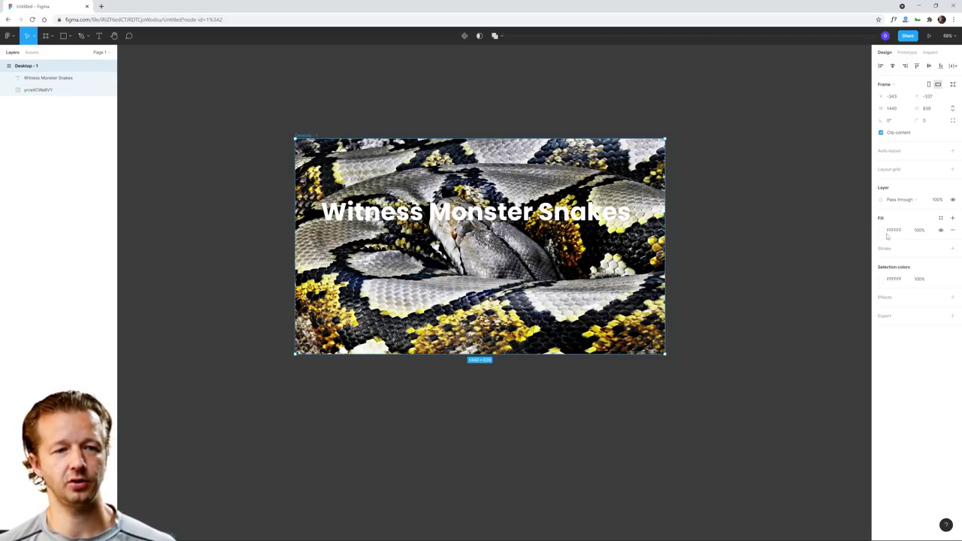
key("Return")
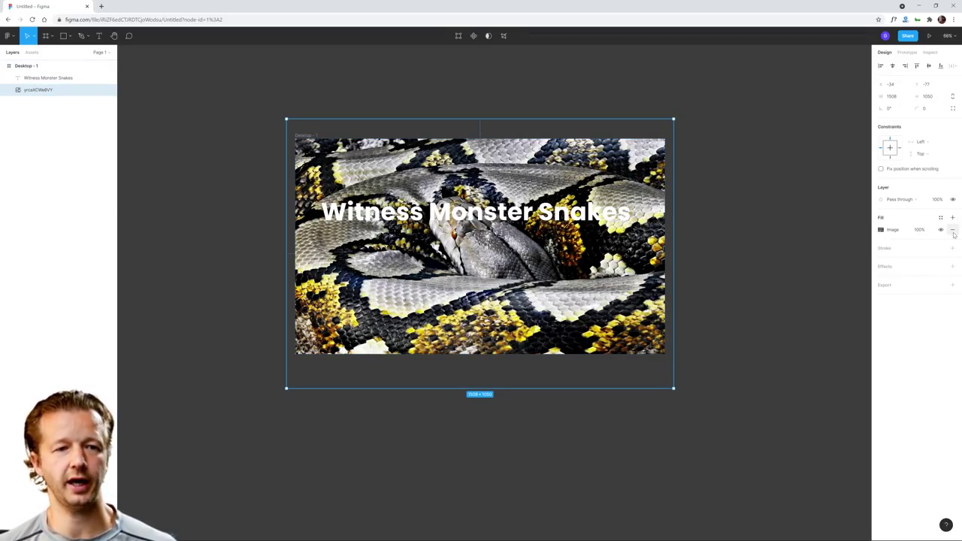
left_click(952, 217)
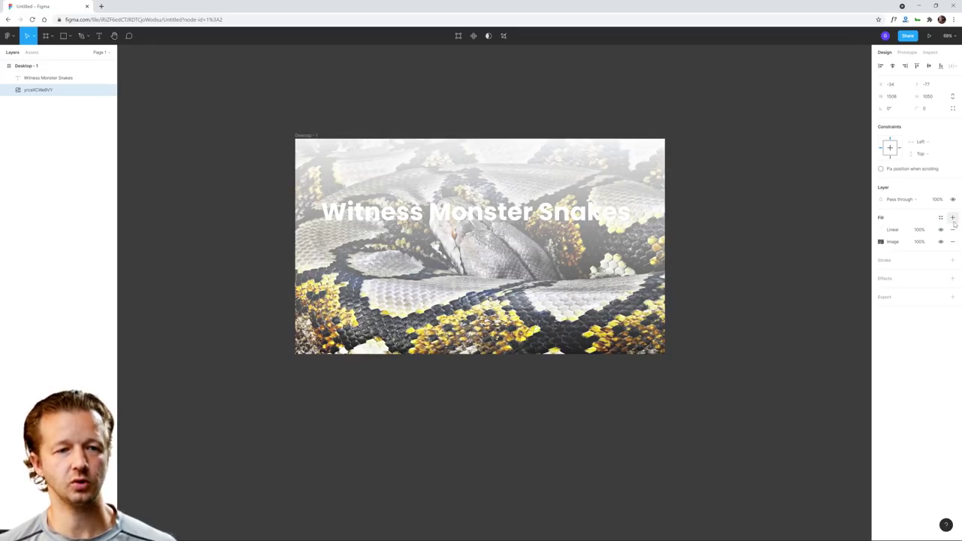
left_click(880, 230)
left_click(795, 231)
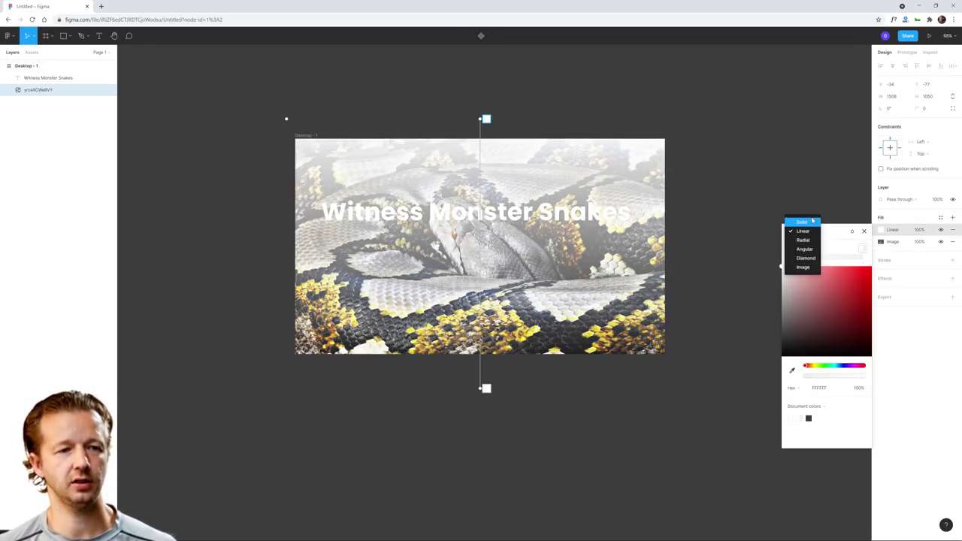
left_click(801, 222)
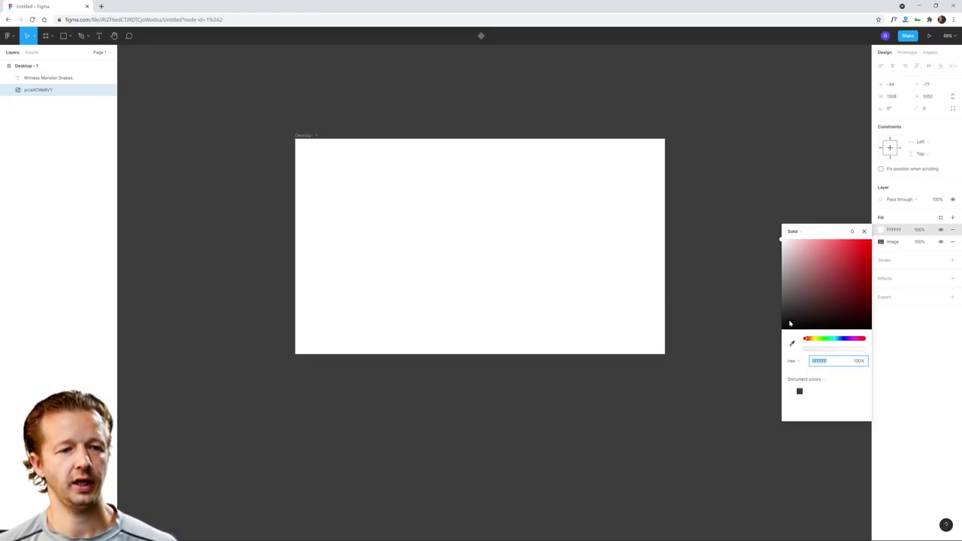
left_click_drag(789, 323, 781, 331)
left_click(920, 230)
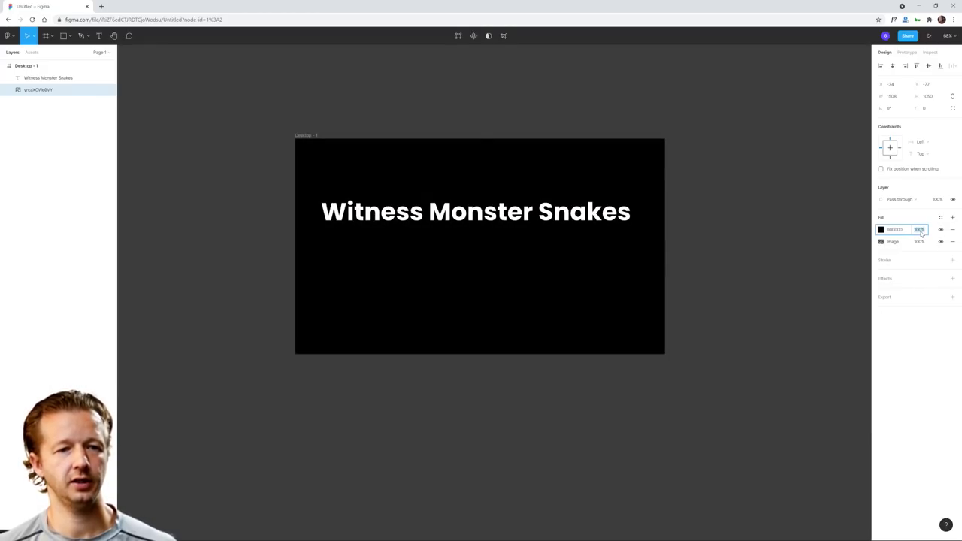
type("90")
key("Return")
key("Down")
key("Down")
key("Down")
key("Down")
key("Down")
key("Down")
key("Down")
key("Down")
key("Down")
key("Down")
key("Down")
key("Down")
key("Down")
key("Down")
key("Down")
key("Down")
key("Down")
key("Down")
key("Down")
key("Down")
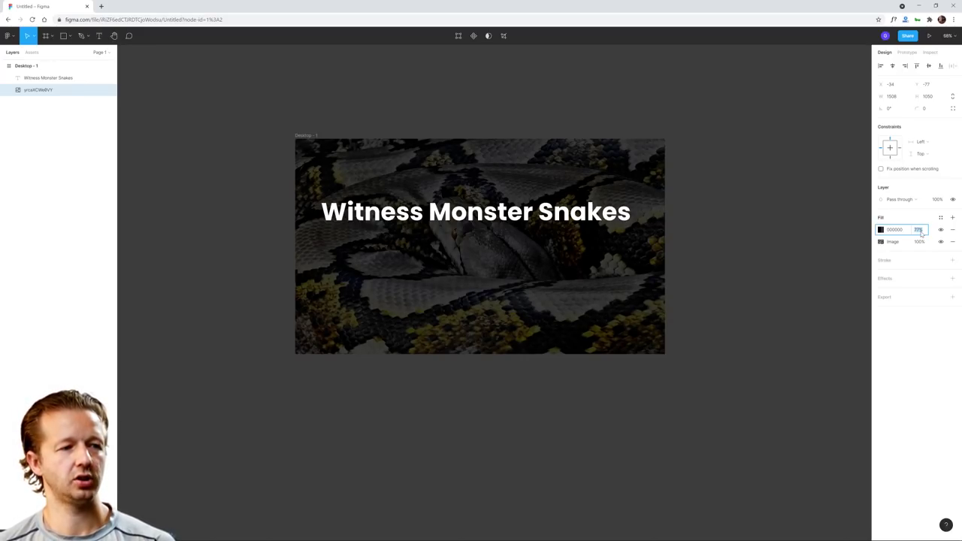
left_click(818, 298)
- Shrink the heading to size 78 and centre it horizontally in the frame
left_click(516, 208)
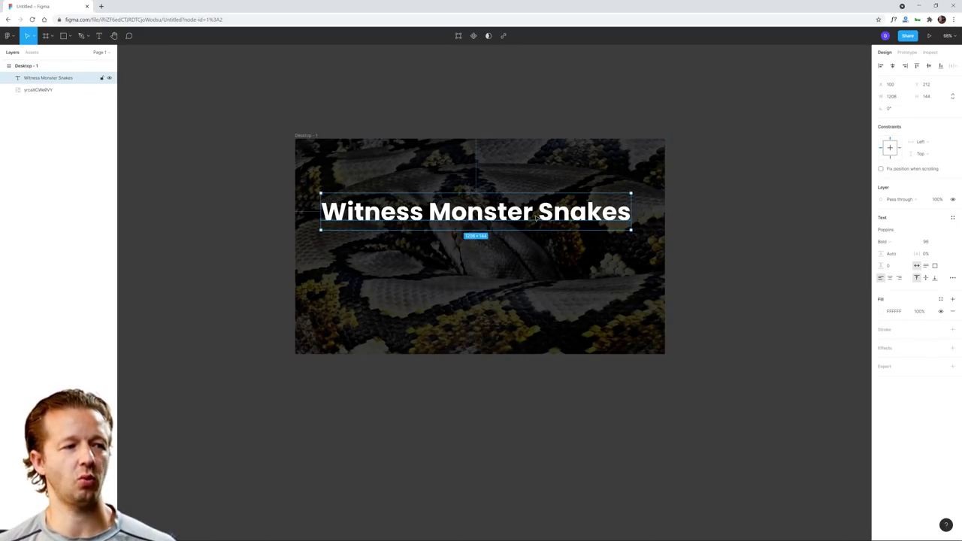
left_click(927, 241)
key("Down")
key("Down")
key("Down")
key("Down")
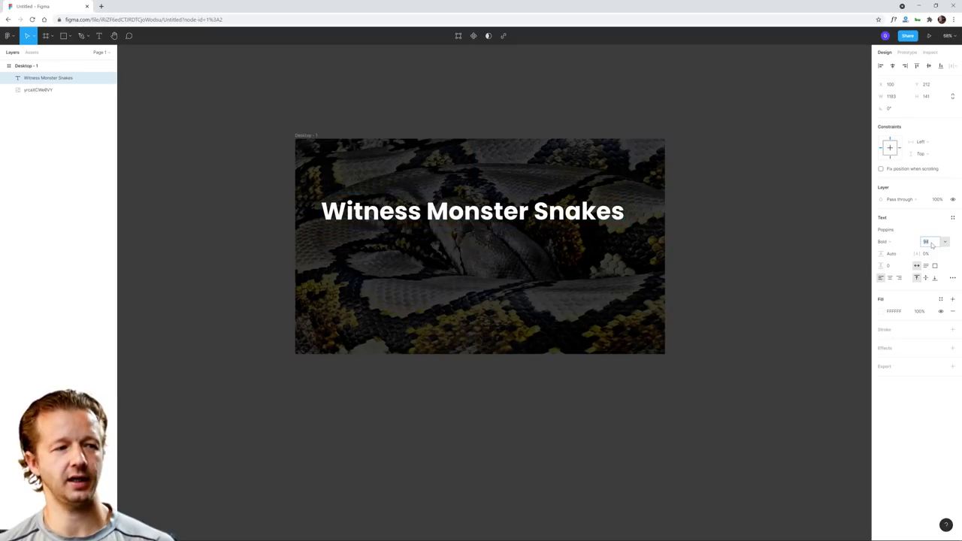
key("Down")
key("Down")
key("Down")
key("Down")
key("Down")
key("Down")
key("Down")
key("Down")
key("Down")
key("Down")
key("Down")
key("Down")
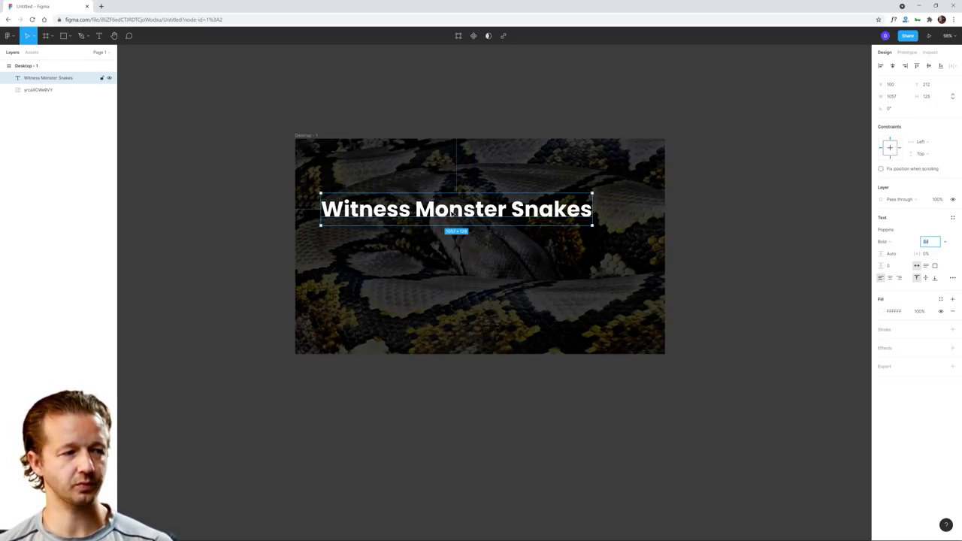
key("Down")
key("Down")
left_click_drag(505, 217, 535, 231)
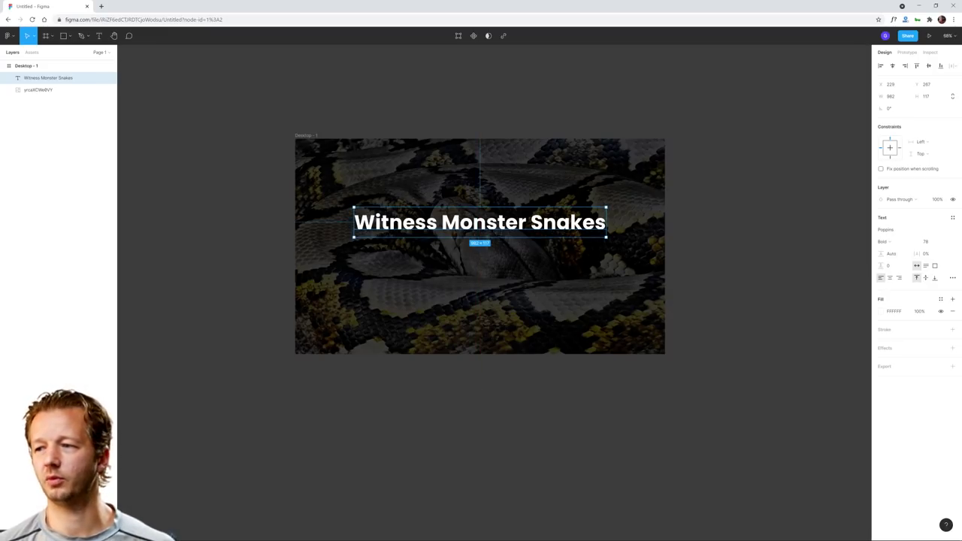
left_click(674, 317)
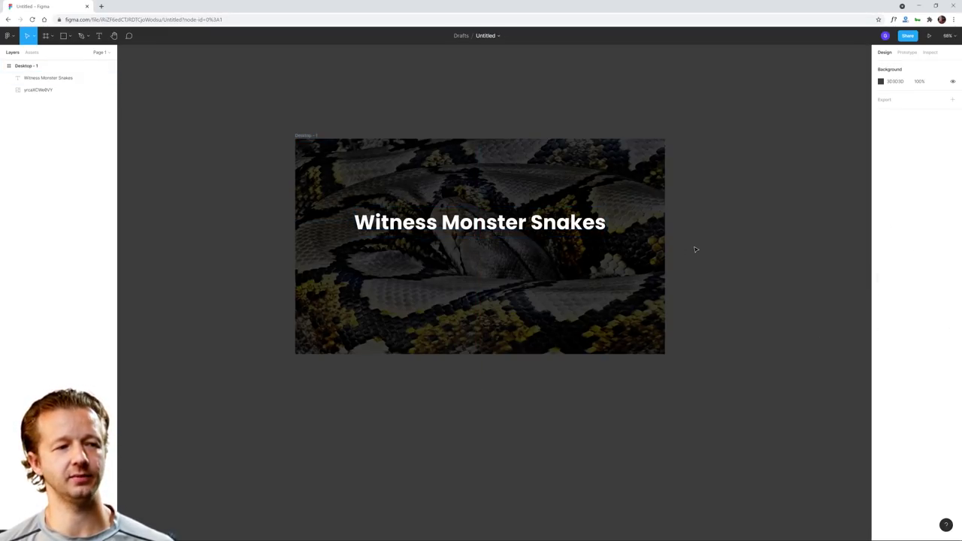
- Paste the 'With over 100 different types of snakes…' paragraph under the heading and centre both
type("With over 100 different types of snakes, we have them all. From the largest constrictors, to the most venomous snakes in the world!")
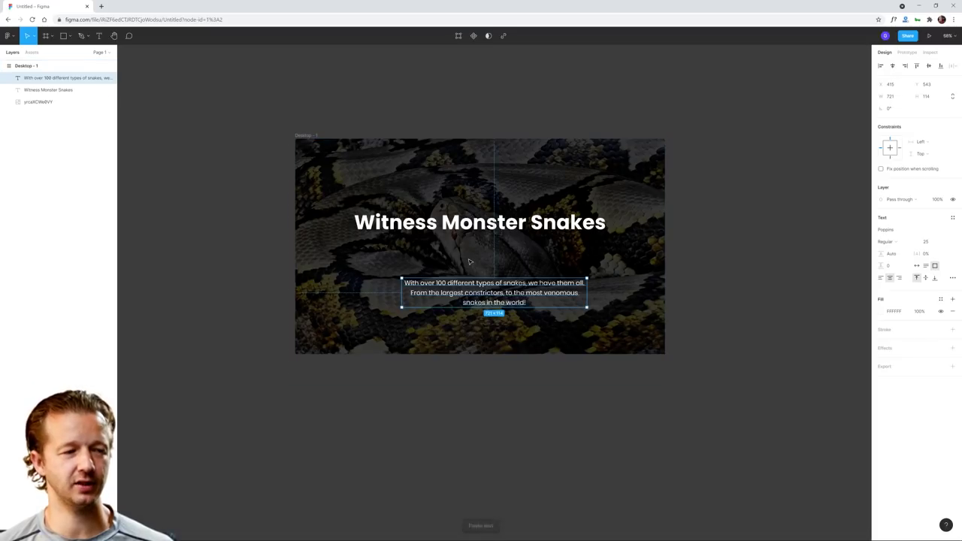
left_click_drag(508, 285, 510, 237)
left_click(508, 224, "shift")
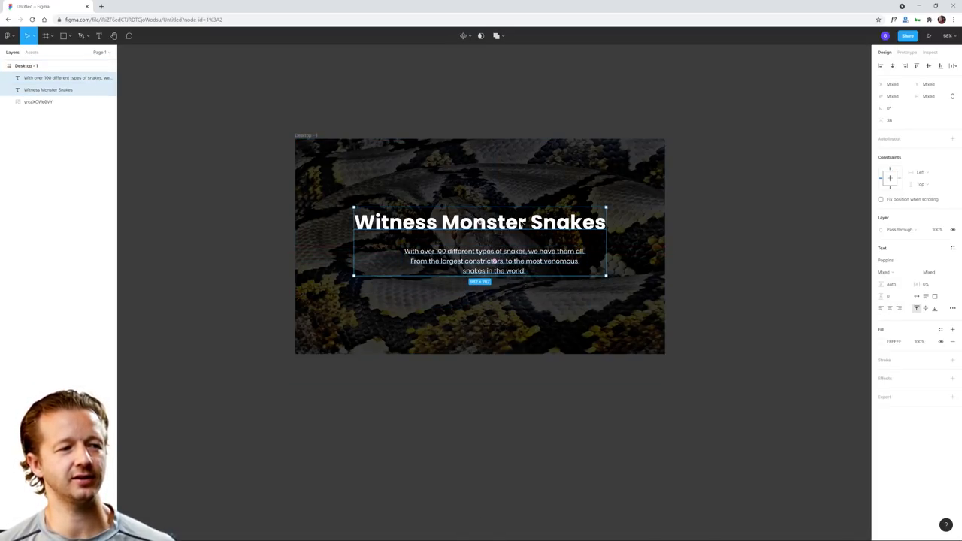
key("alt+v")
left_click(753, 235)
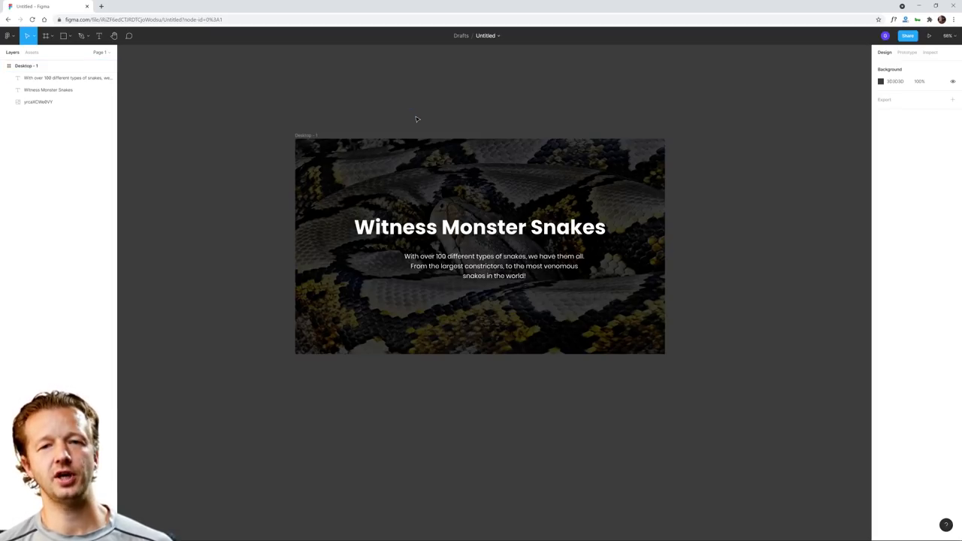
- Duplicate the Desktop - 1 frame to create Desktop - 2
left_click(304, 136)
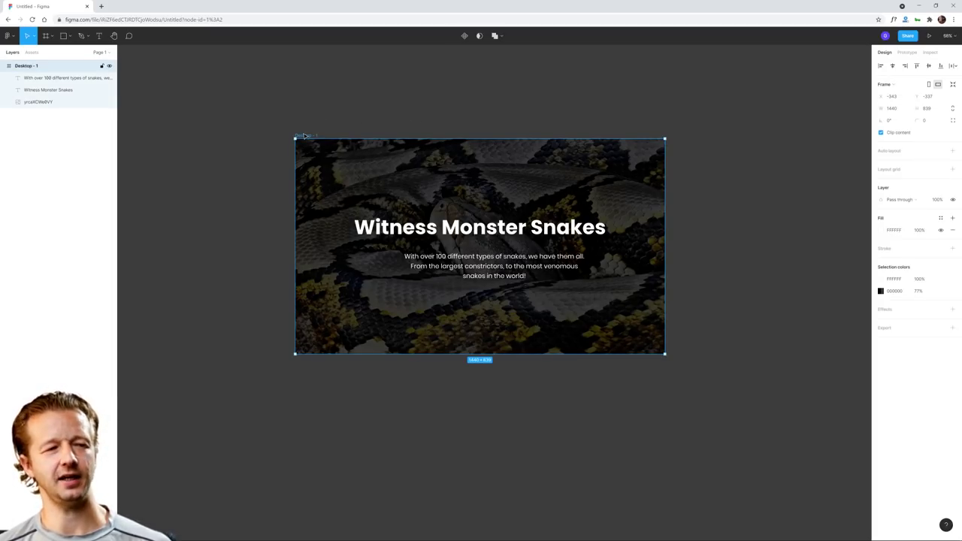
key("ctrl+d")
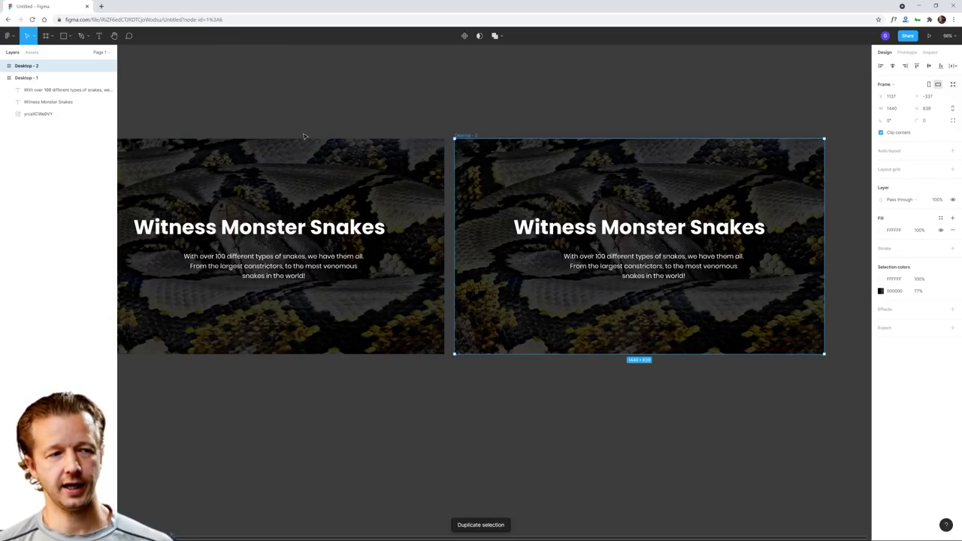
left_click(440, 103)
scroll(533, 172, "right", 3)
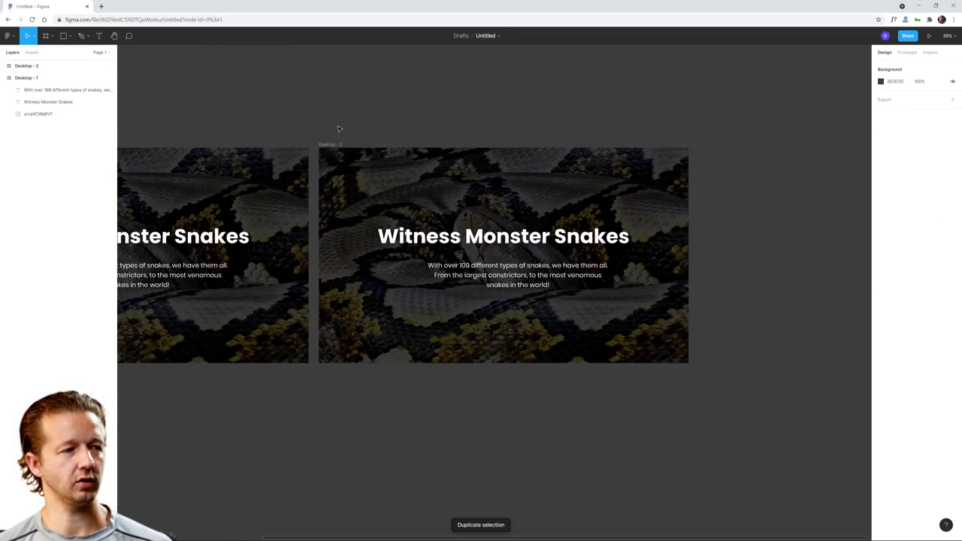
- Remove the snake photo fill from Desktop - 2, keeping heading and paragraph
left_click(329, 144)
key("Delete")
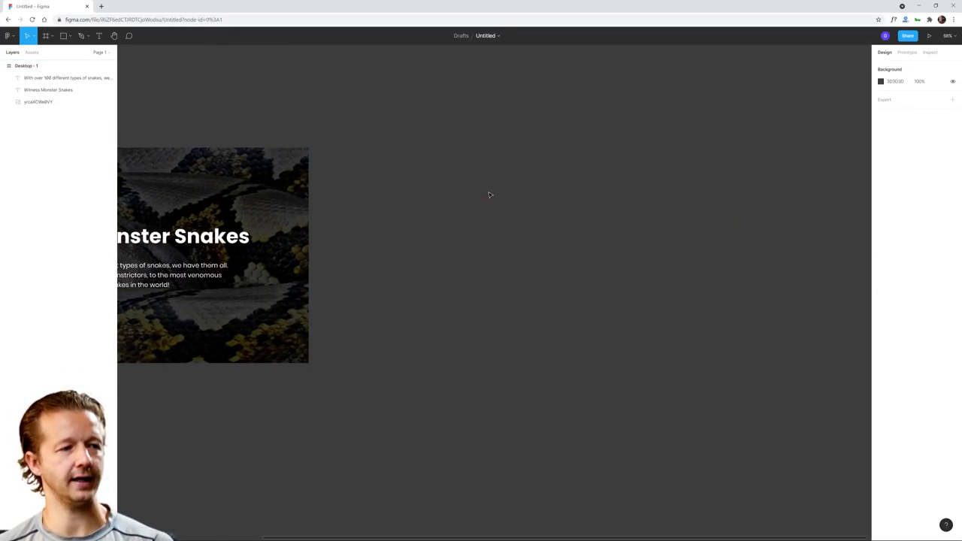
key("ctrl+z")
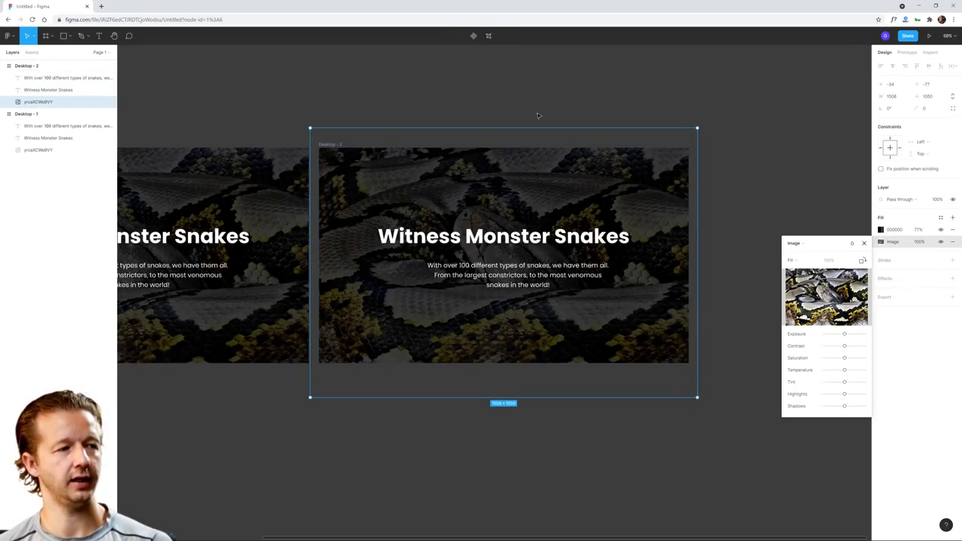
key("Delete")
left_click(474, 139)
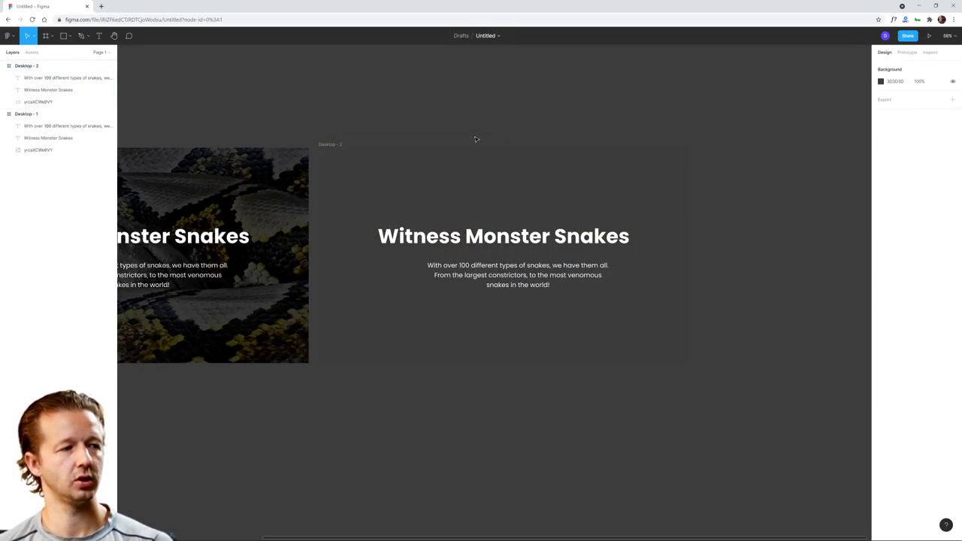
left_click(330, 145)
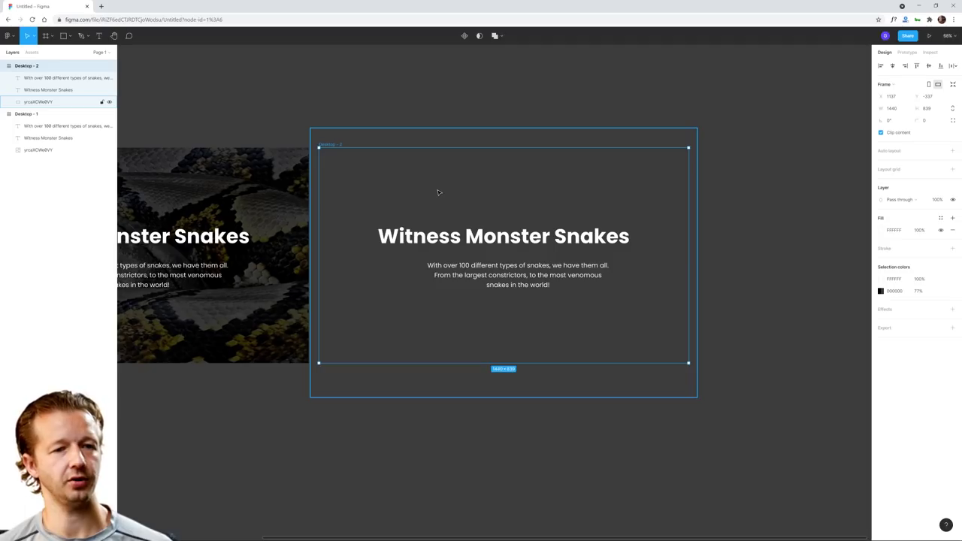
left_click(327, 92)
- Insert the first photo from an Unsplash 'snake' search over Desktop - 2
right_click(254, 95)
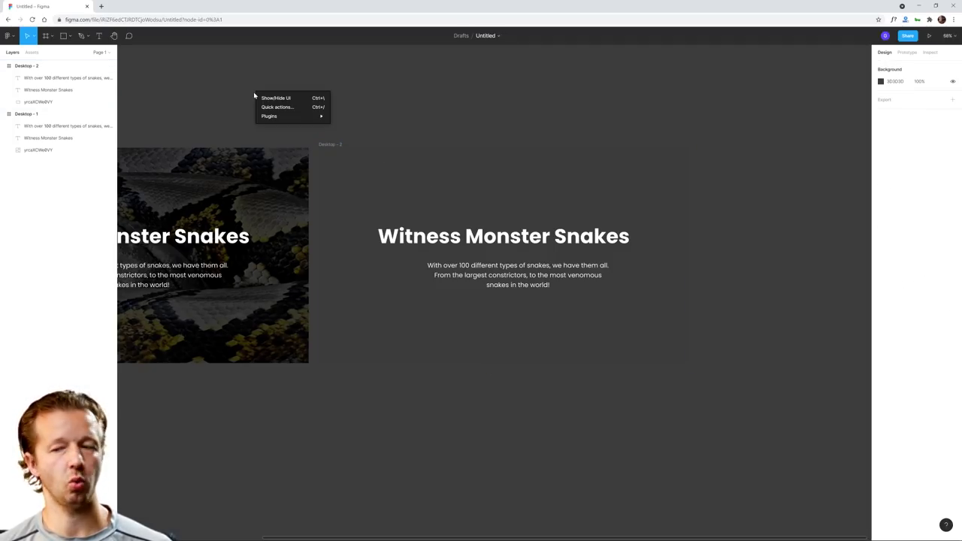
mouse_move(275, 119)
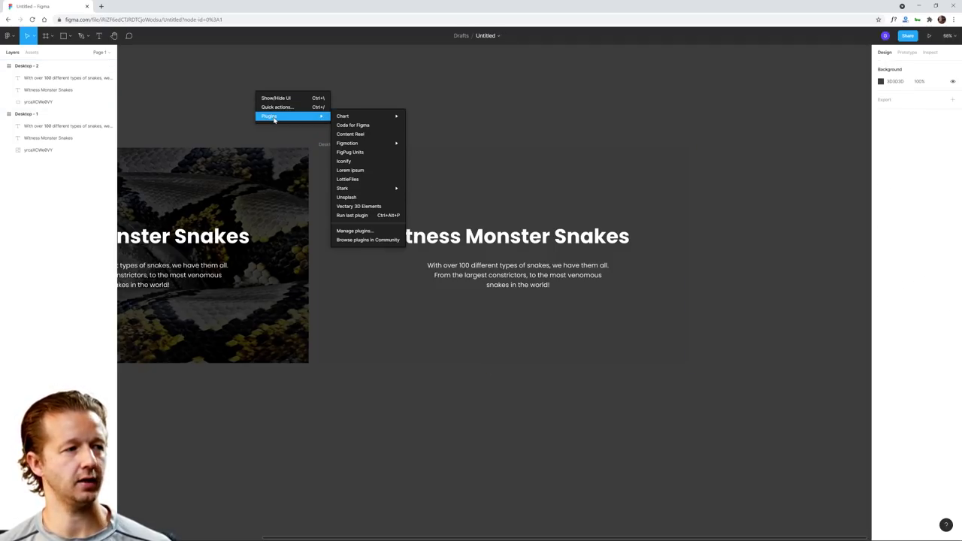
left_click(356, 197)
left_click(456, 94)
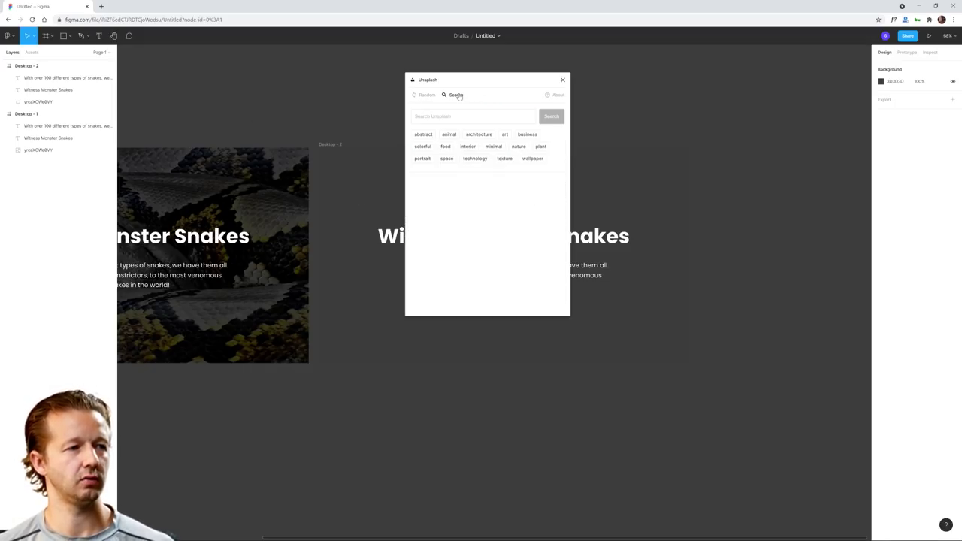
left_click(444, 117)
type("snake")
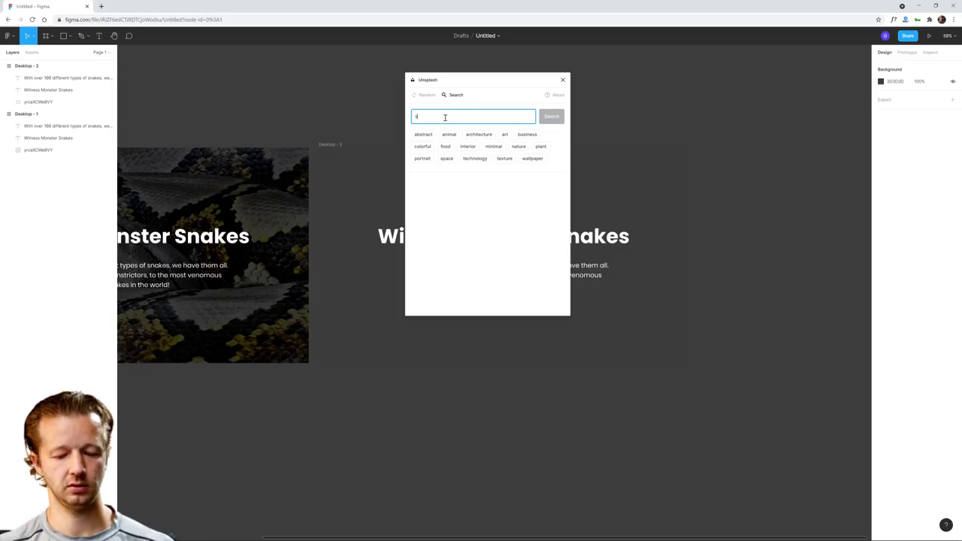
left_click(549, 120)
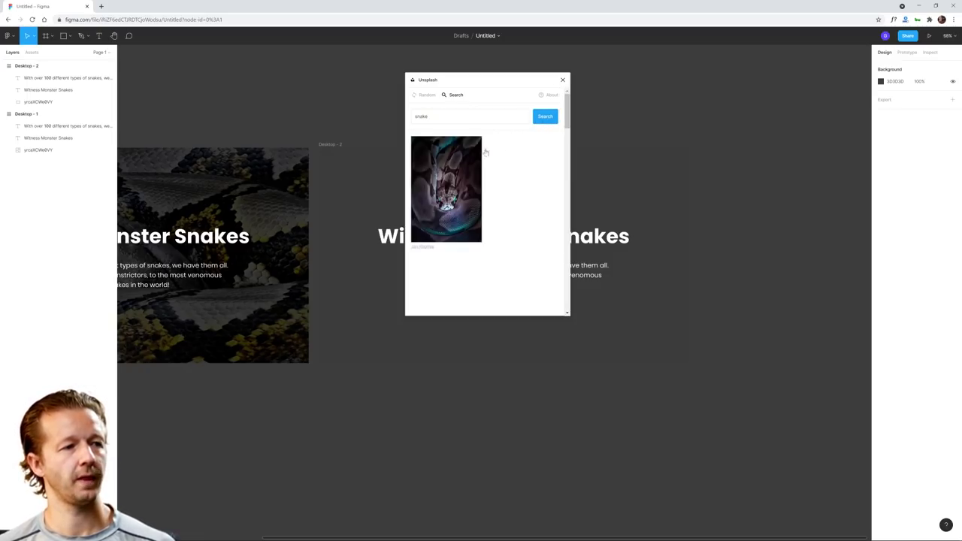
left_click(447, 187)
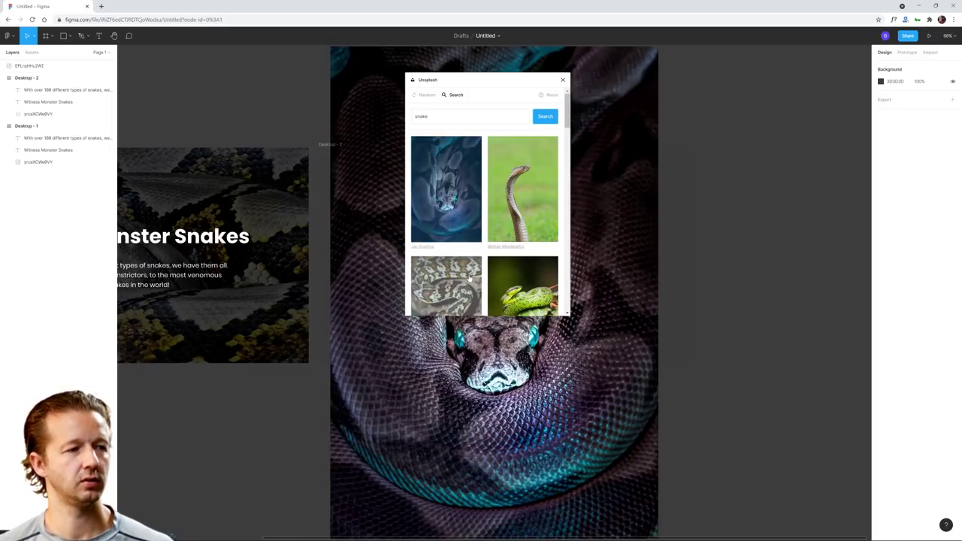
left_click(563, 79)
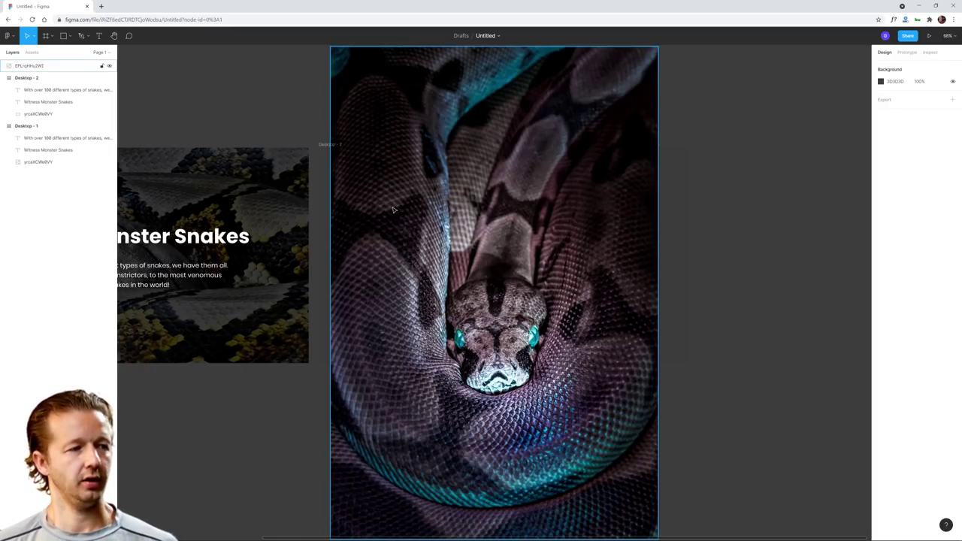
- Nest the python photo in Desktop-2, snapped top-left and scaled to 1440 wide
left_click_drag(392, 210, 398, 327)
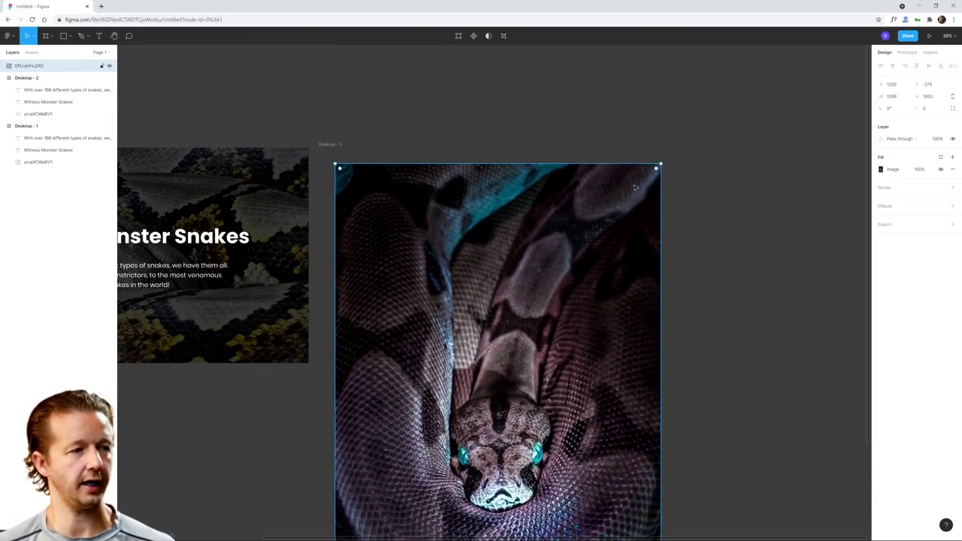
left_click_drag(24, 68, 36, 91)
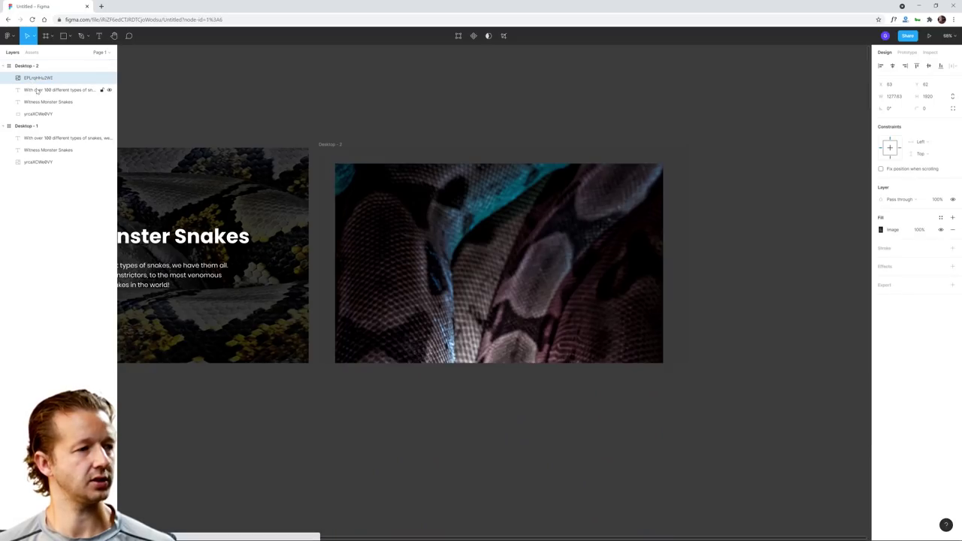
left_click_drag(450, 191, 435, 160)
left_click_drag(650, 135, 689, 105)
left_click_drag(614, 208, 611, 68)
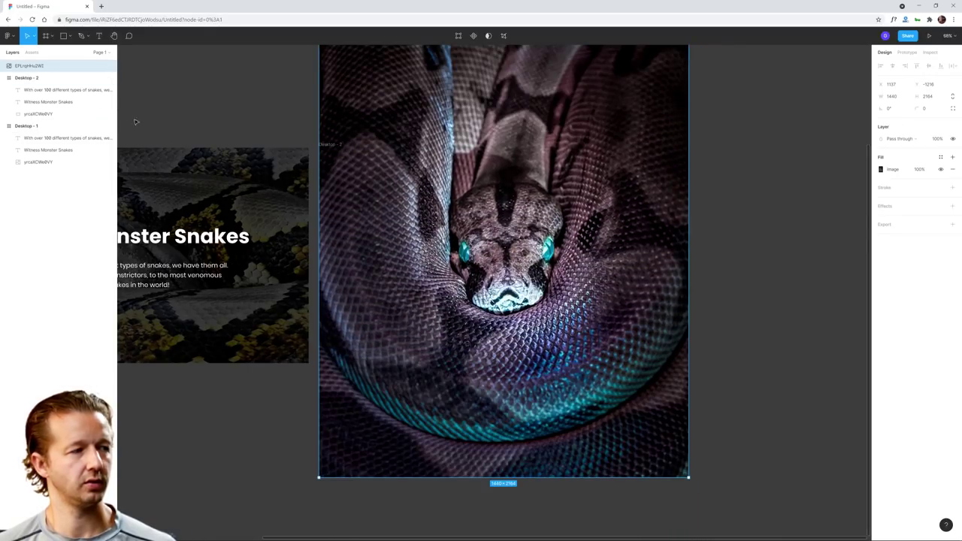
left_click_drag(30, 66, 38, 89)
- Move the text and overlay layers above the photo in the Layers panel
left_click(38, 91)
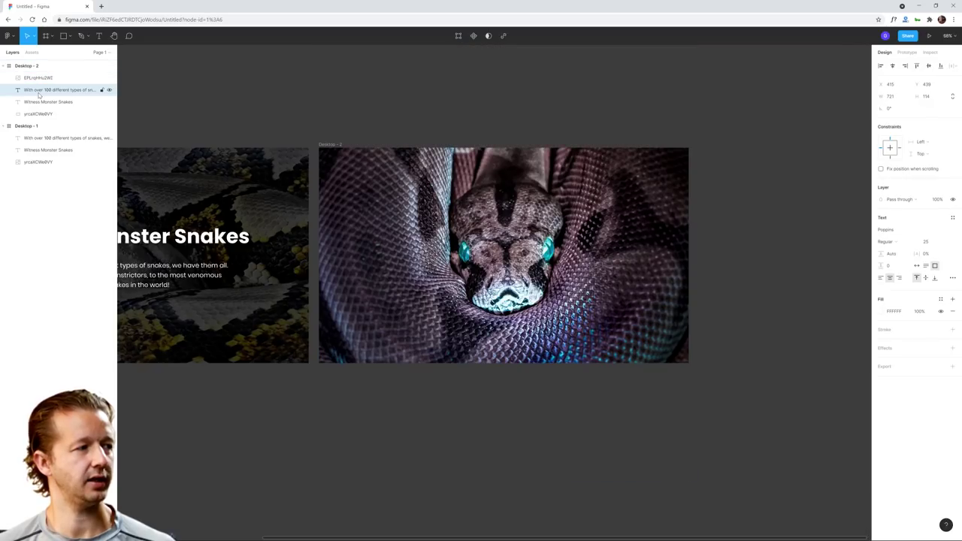
left_click(37, 113, "shift")
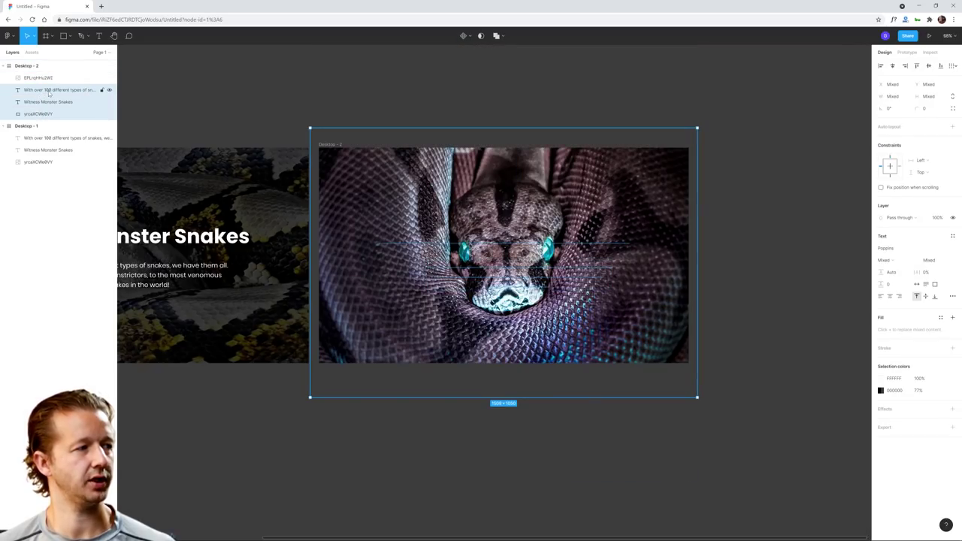
left_click_drag(49, 91, 50, 75)
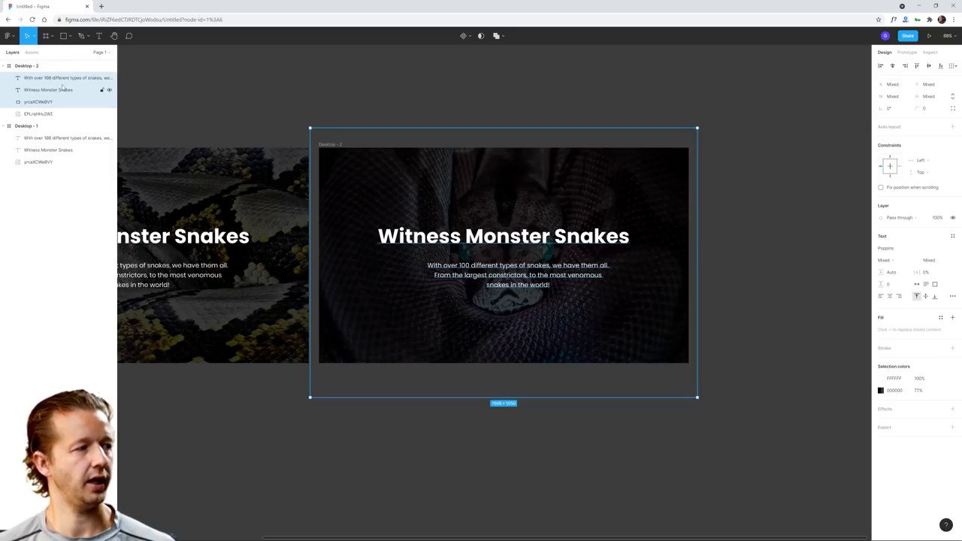
left_click(366, 88)
- Delete the dark overlay rectangle from Desktop-2
left_click(440, 183)
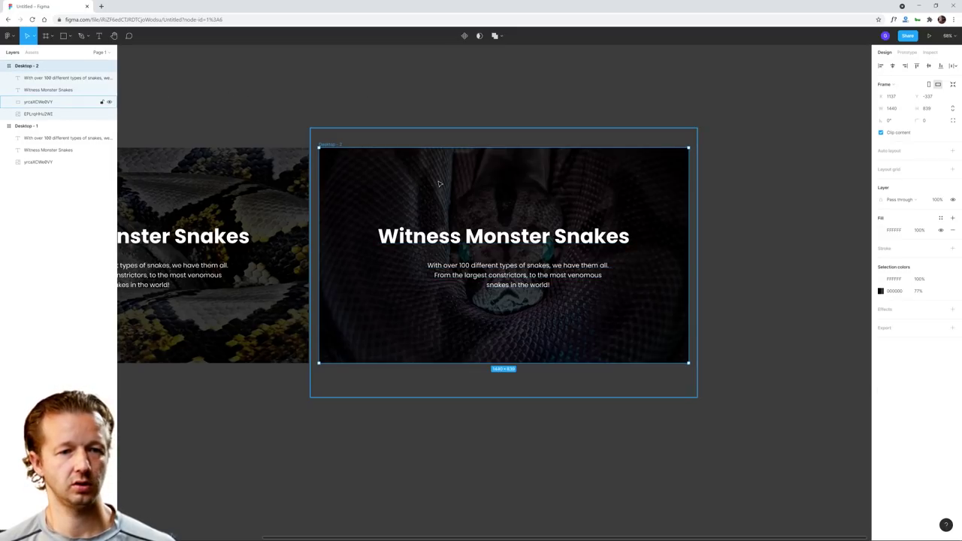
left_click(397, 172)
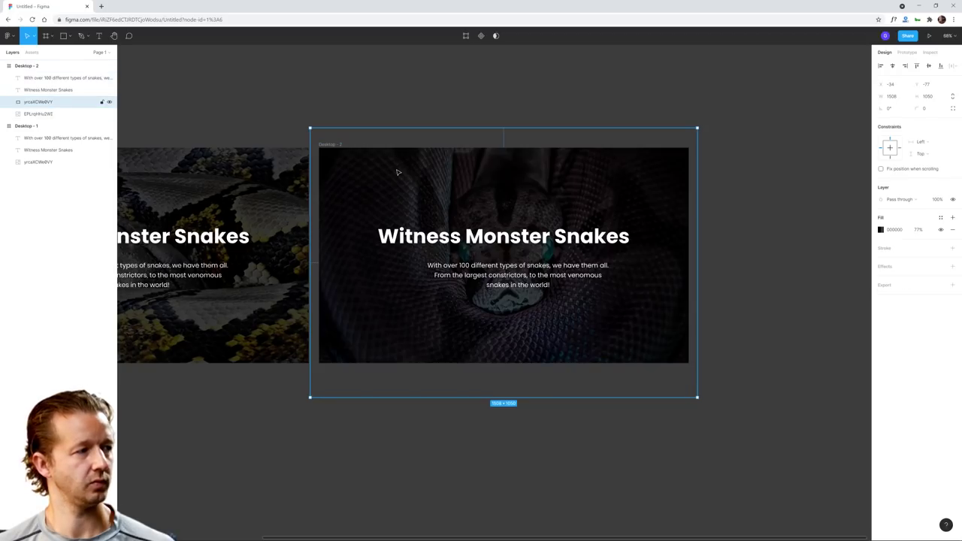
left_click(54, 90)
left_click(48, 79)
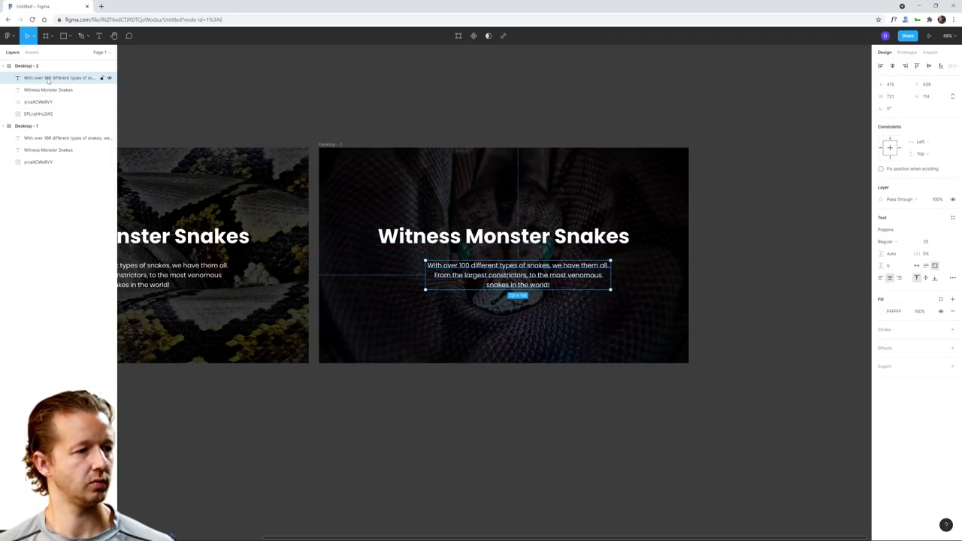
left_click(50, 102)
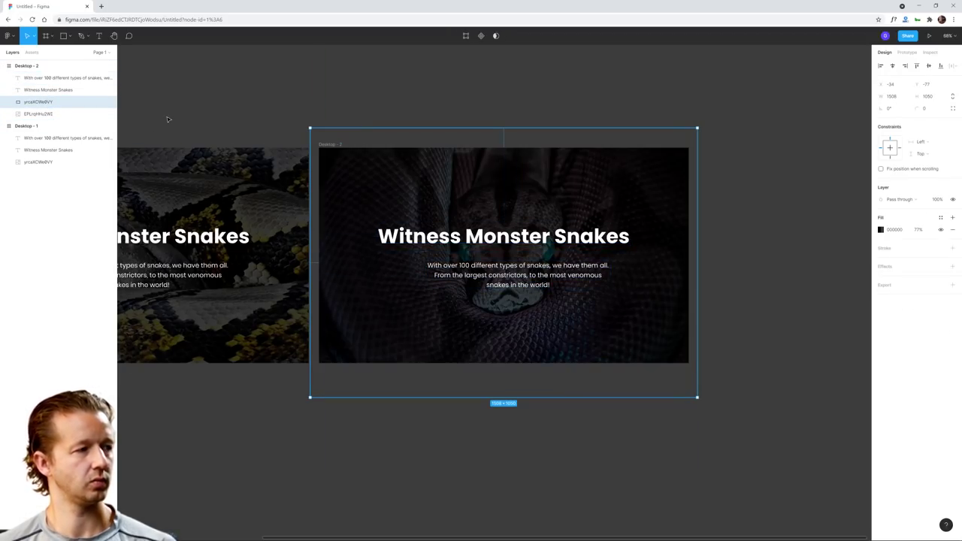
key("Delete")
left_click(48, 90)
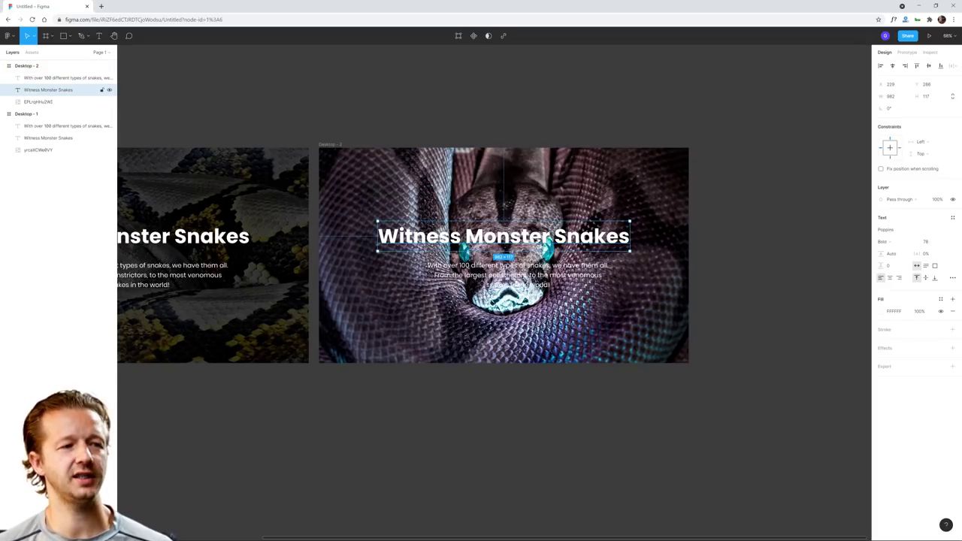
left_click(451, 106)
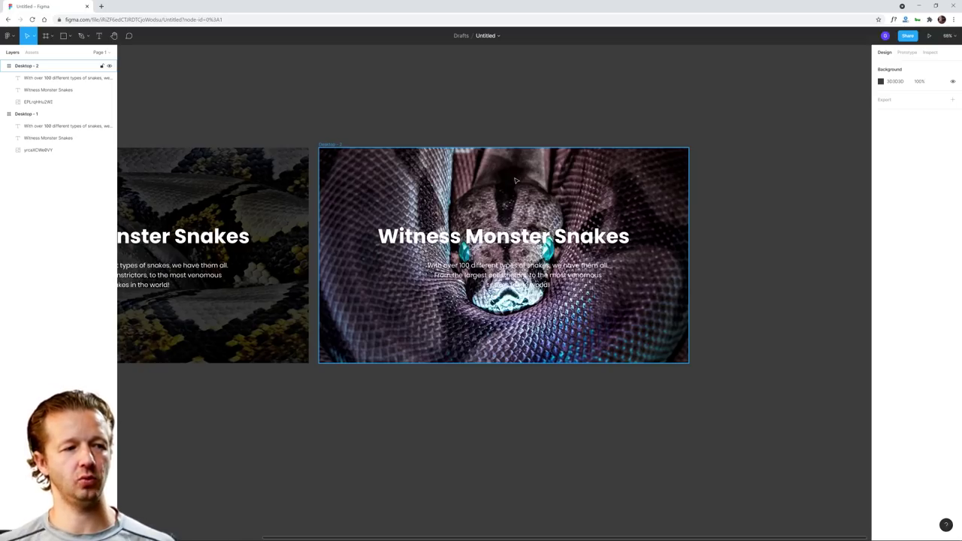
- Resize the python photo to cover only Desktop-2's right side and re-nest it
left_click(475, 205)
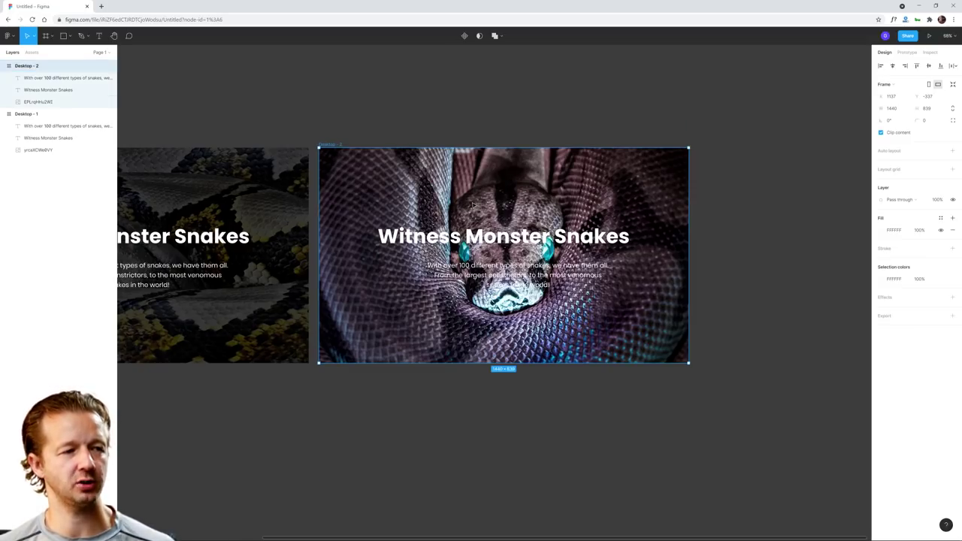
left_click(424, 207)
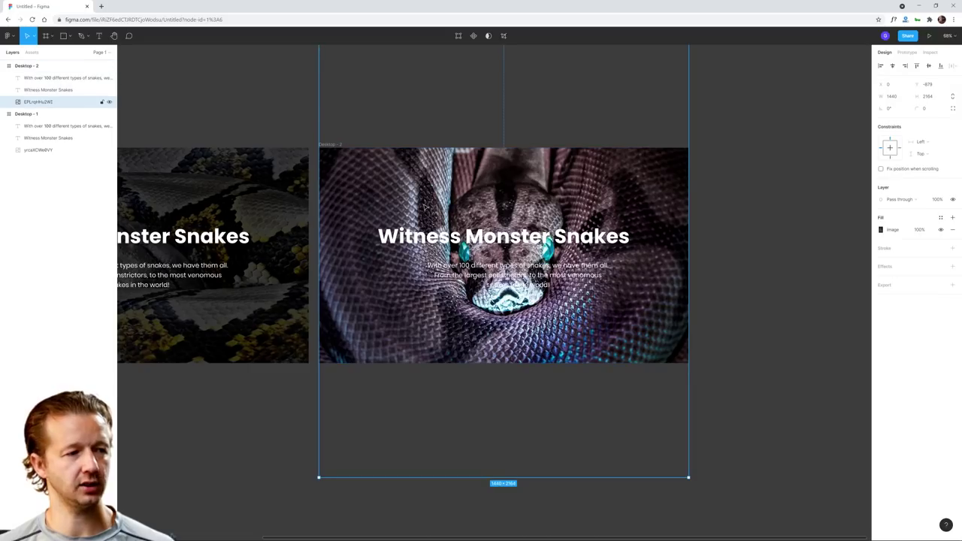
left_click_drag(316, 478, 378, 388)
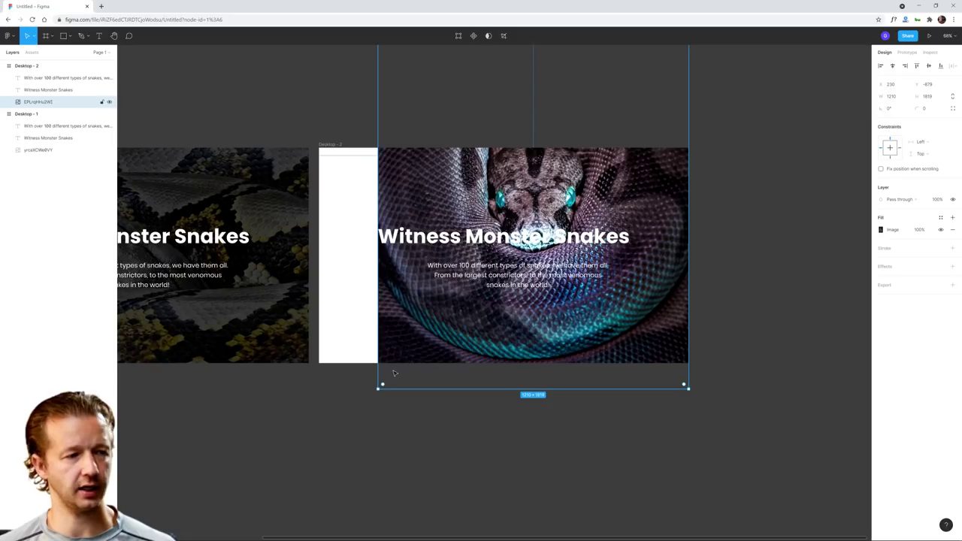
left_click_drag(425, 323, 426, 391)
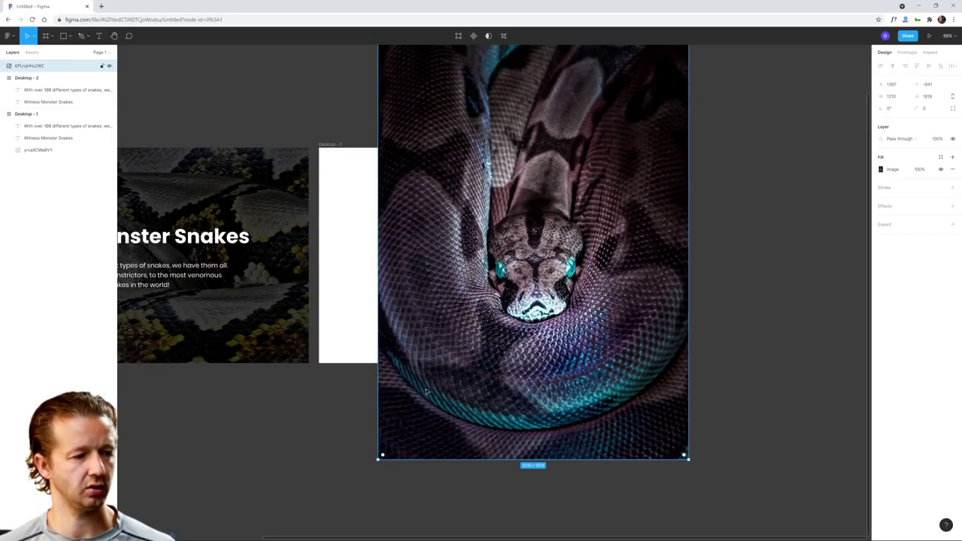
left_click_drag(378, 458, 451, 414)
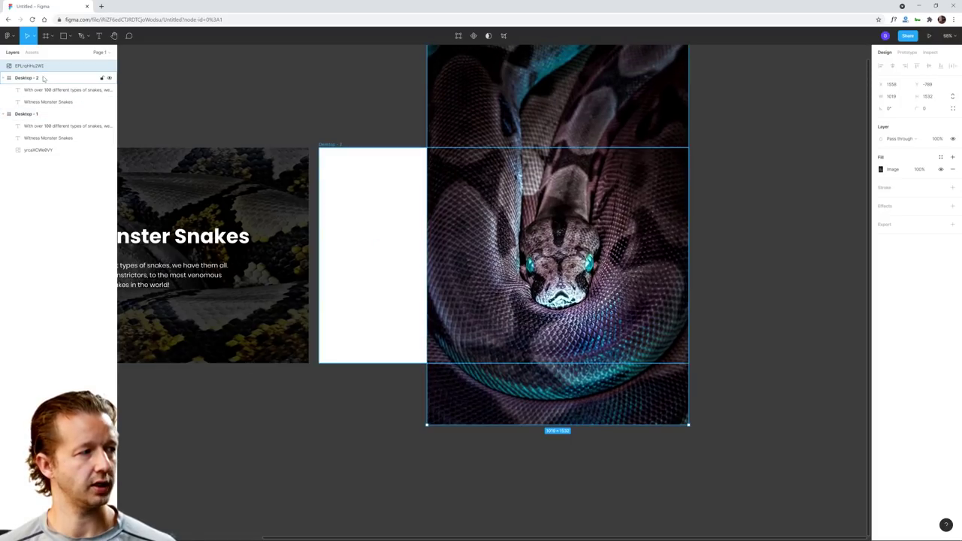
left_click_drag(30, 66, 41, 84)
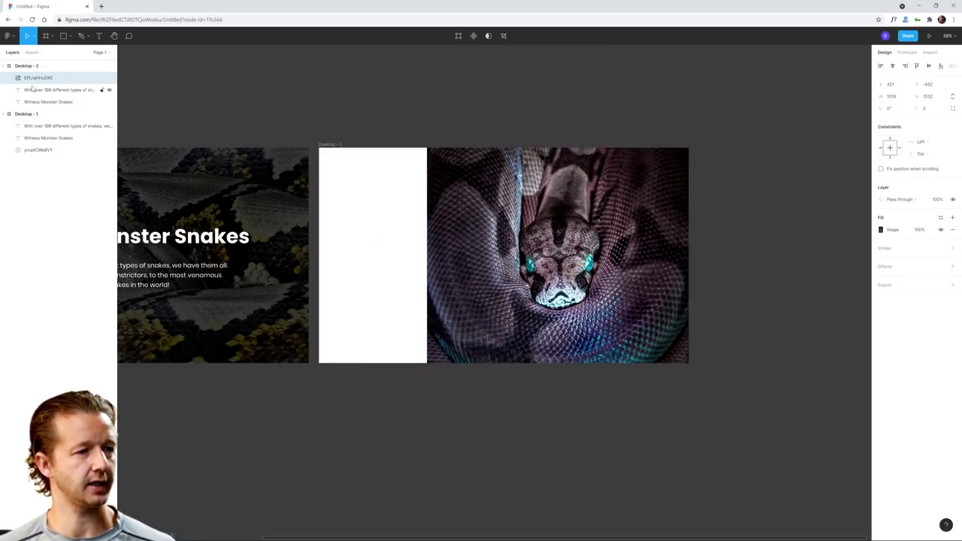
- Set the Desktop-2 frame fill to black (000000)
left_click(337, 145)
left_click(882, 279)
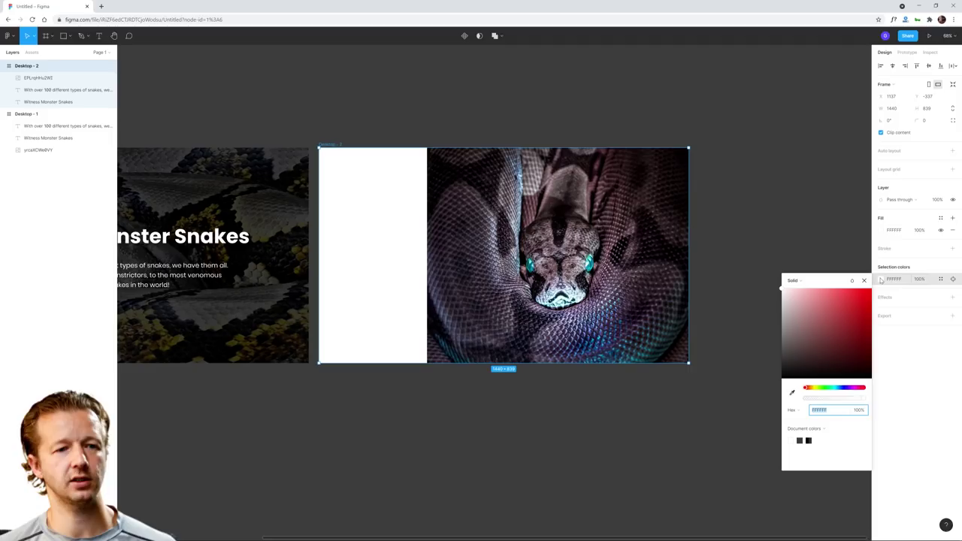
left_click_drag(814, 350, 762, 408)
left_click(554, 446)
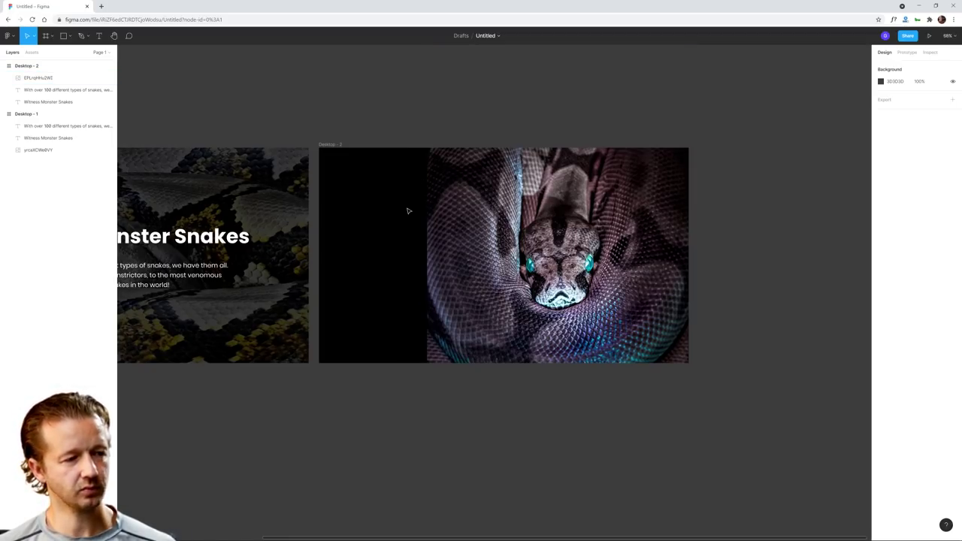
- Add a horizontal linear gradient over the photo, from black 100% to black 0%
left_click(448, 226)
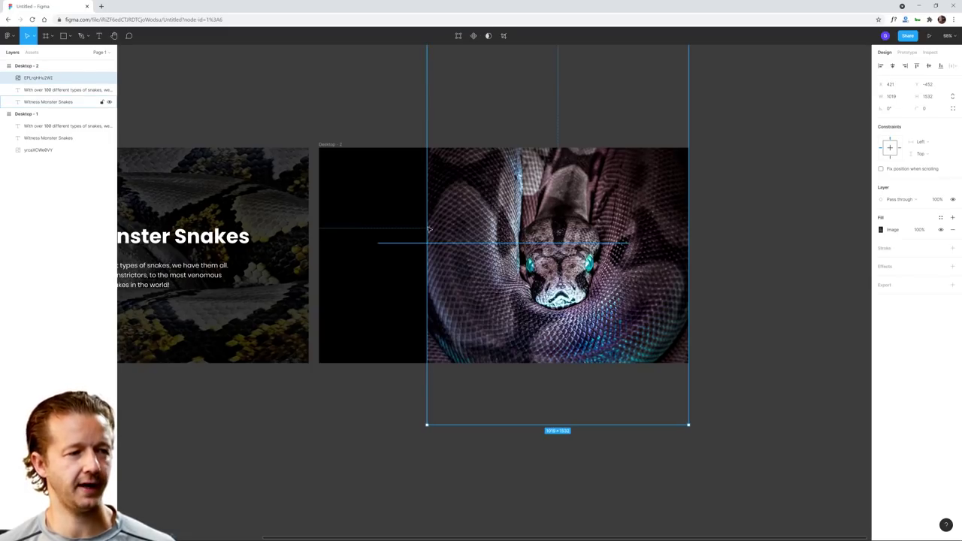
left_click(370, 200)
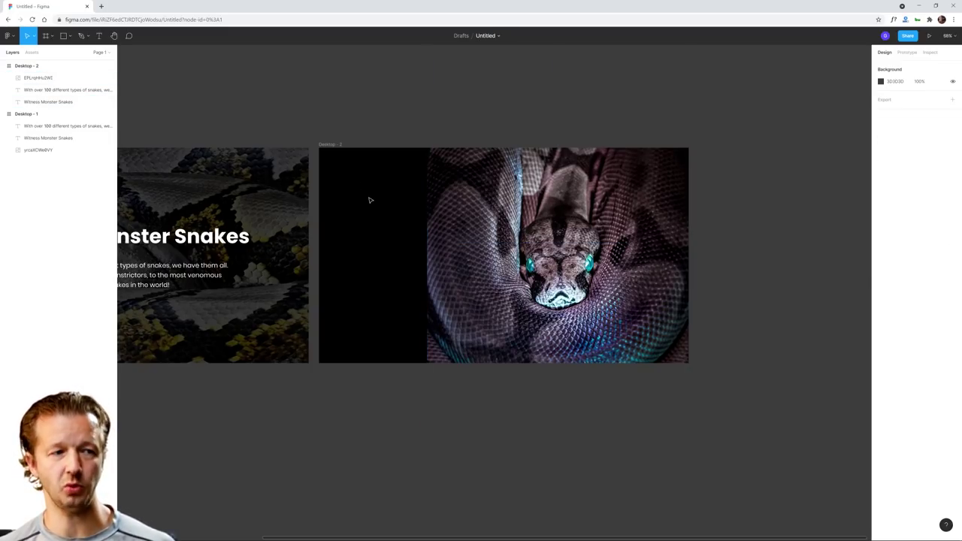
left_click(487, 200)
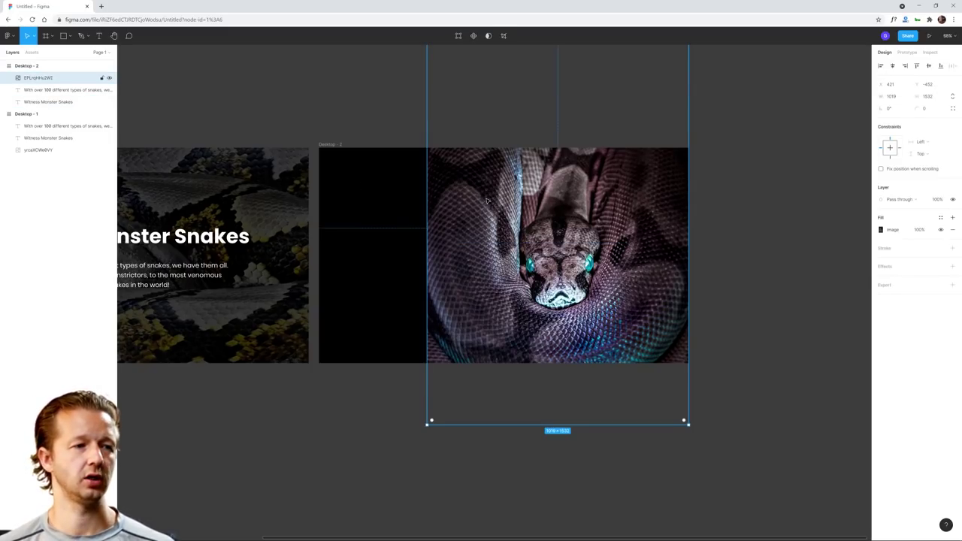
left_click(952, 217)
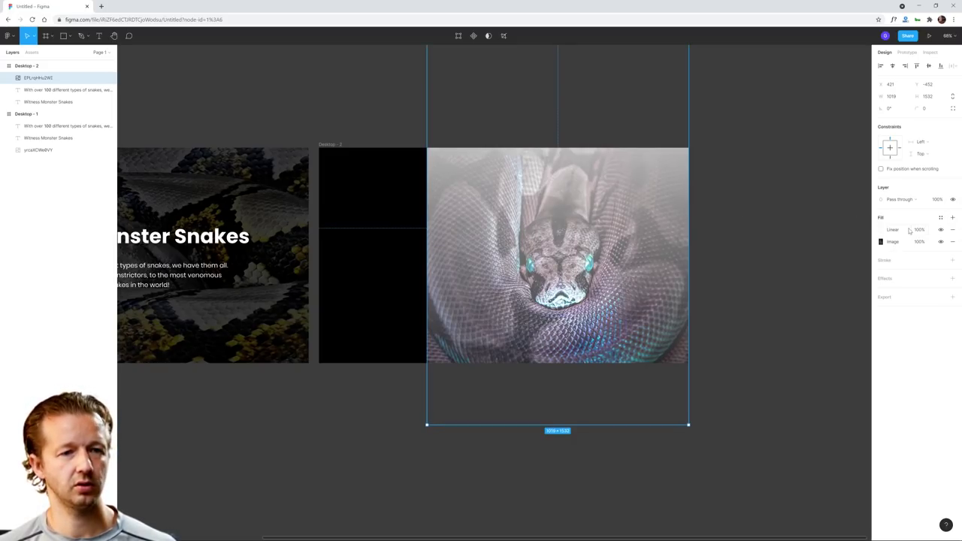
left_click(881, 230)
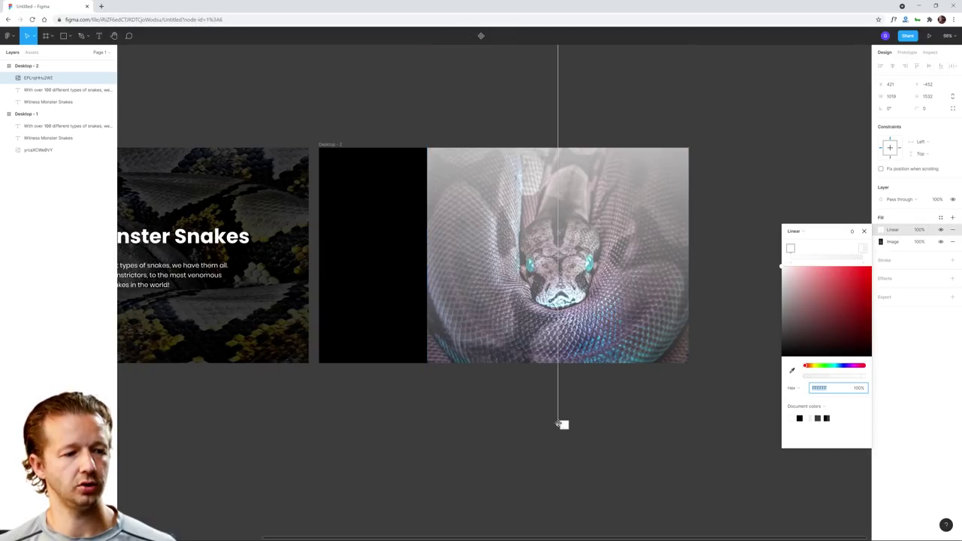
left_click_drag(563, 425, 563, 250)
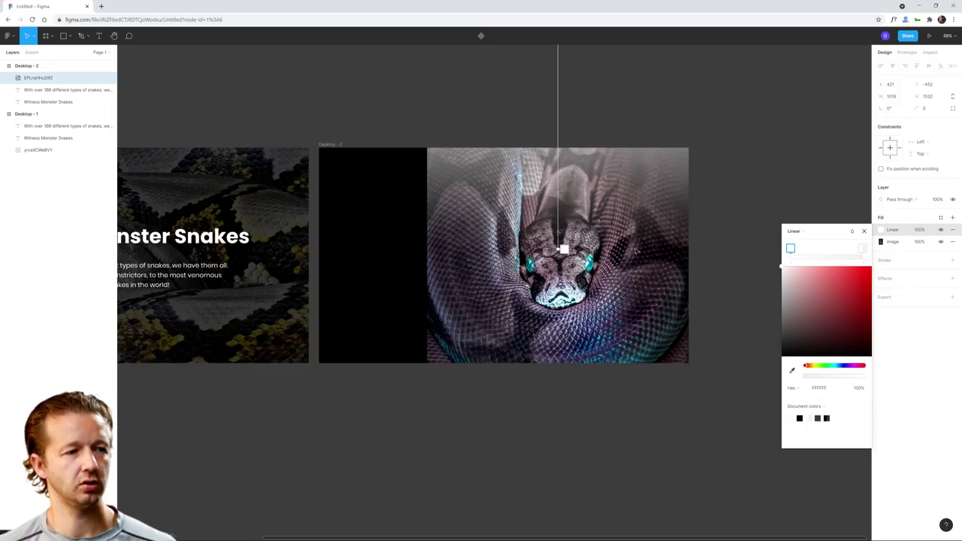
scroll(609, 129, "up", 3)
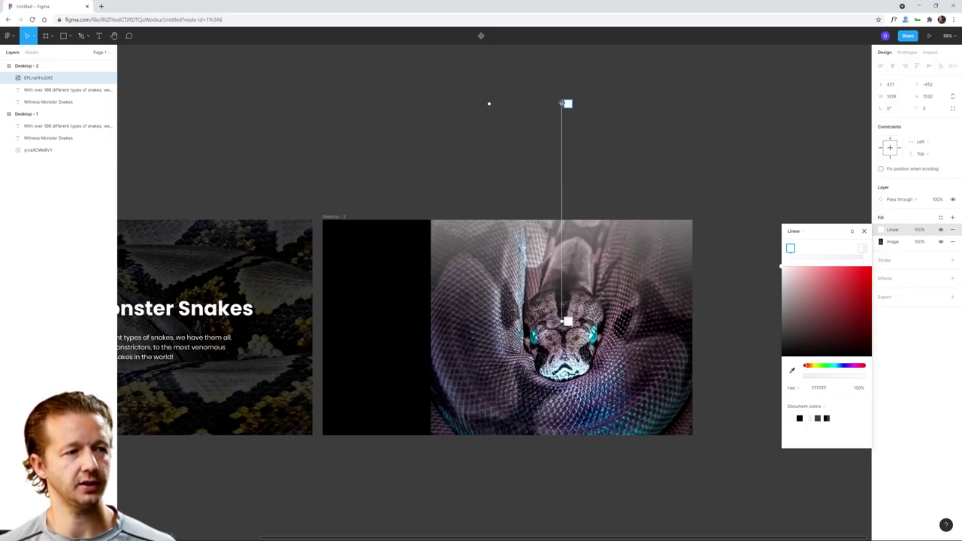
left_click_drag(562, 103, 440, 320)
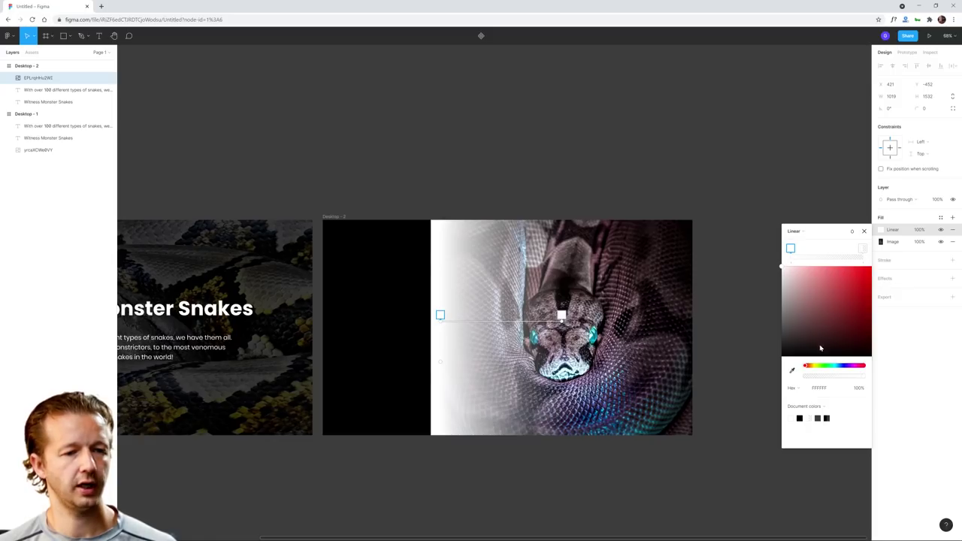
left_click_drag(795, 347, 757, 389)
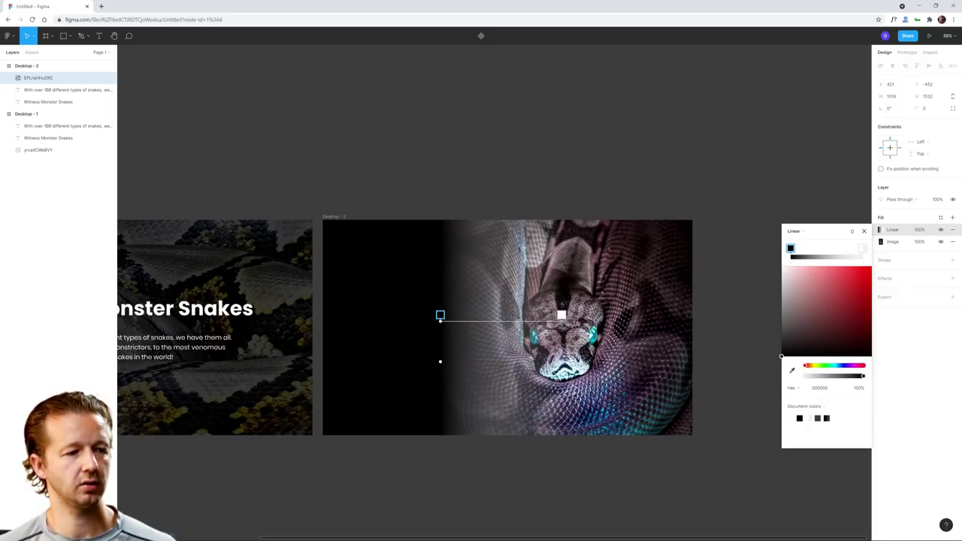
left_click(562, 315)
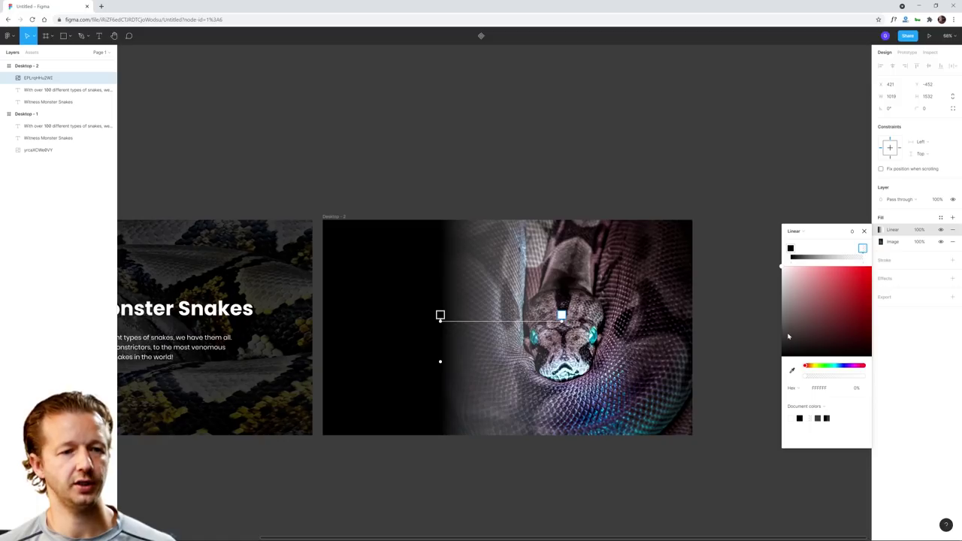
left_click_drag(789, 336, 754, 389)
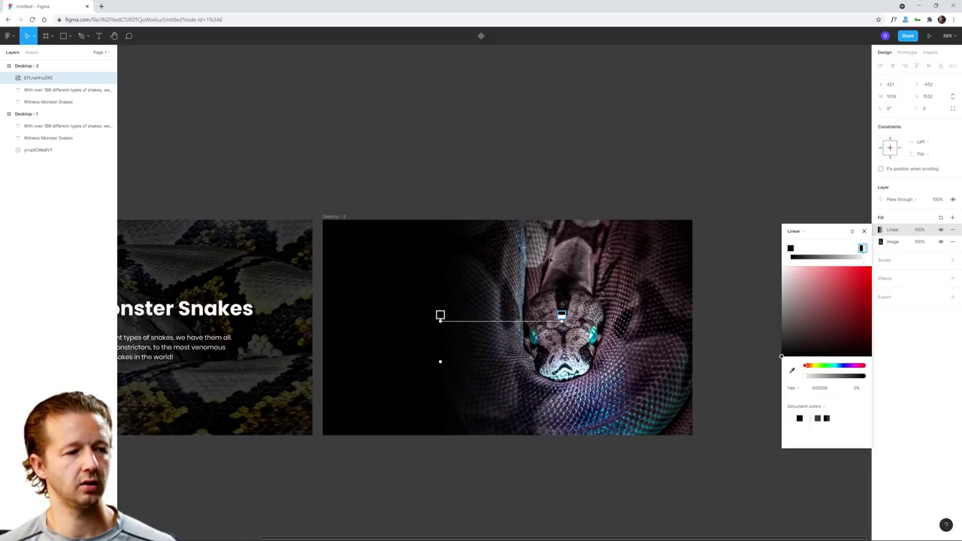
- Move the heading and body text layers above the snake photo
left_click(43, 89)
left_click(58, 98, "shift")
left_click_drag(49, 90, 49, 73)
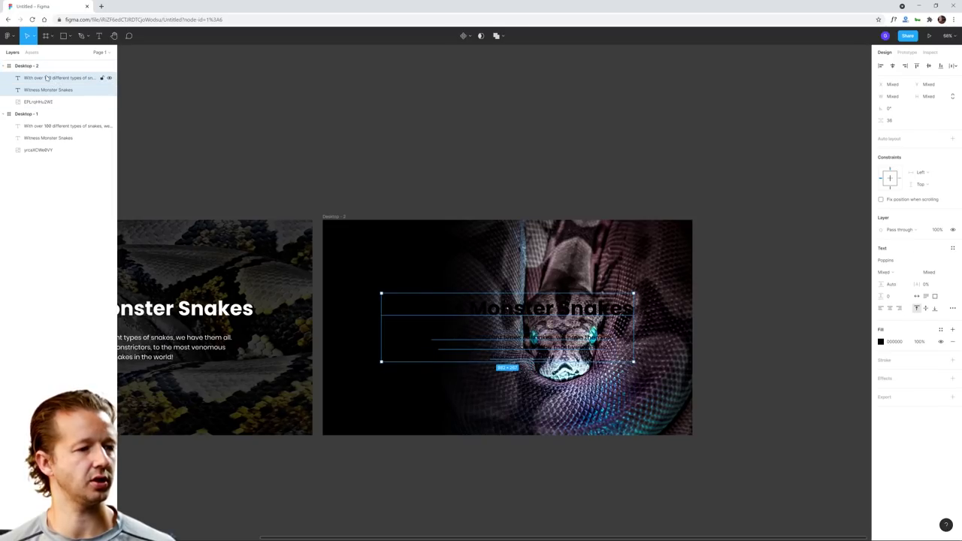
- Make both texts white and narrow the Witness Monster Snakes title so it wraps, keeping Bold
left_click(881, 341)
left_click_drag(813, 378, 782, 351)
left_click(451, 151)
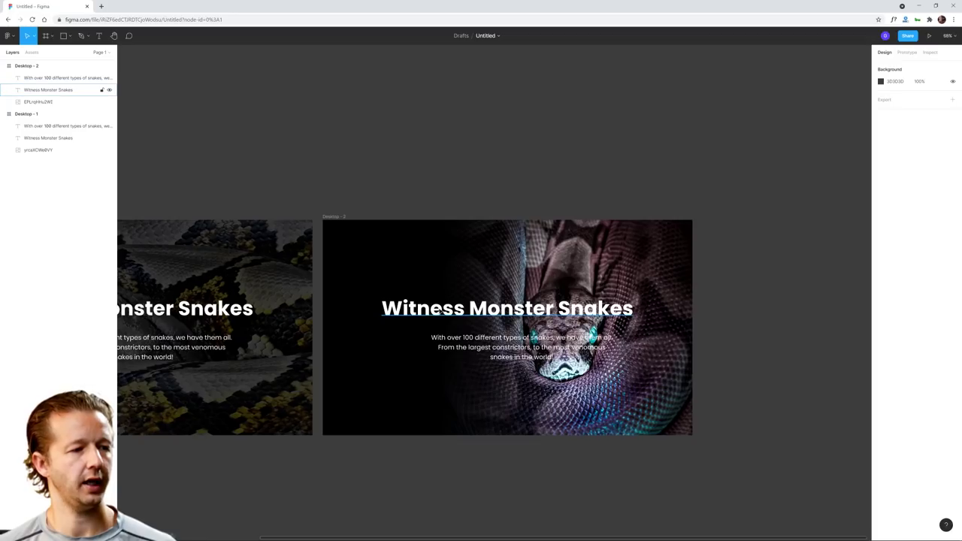
left_click(48, 89)
left_click_drag(633, 308, 497, 299)
left_click(895, 242)
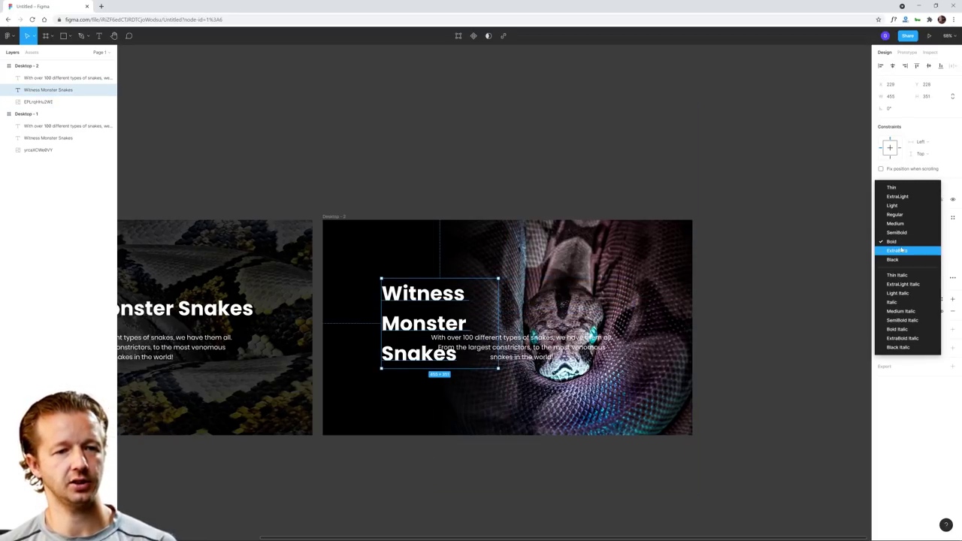
left_click(932, 242)
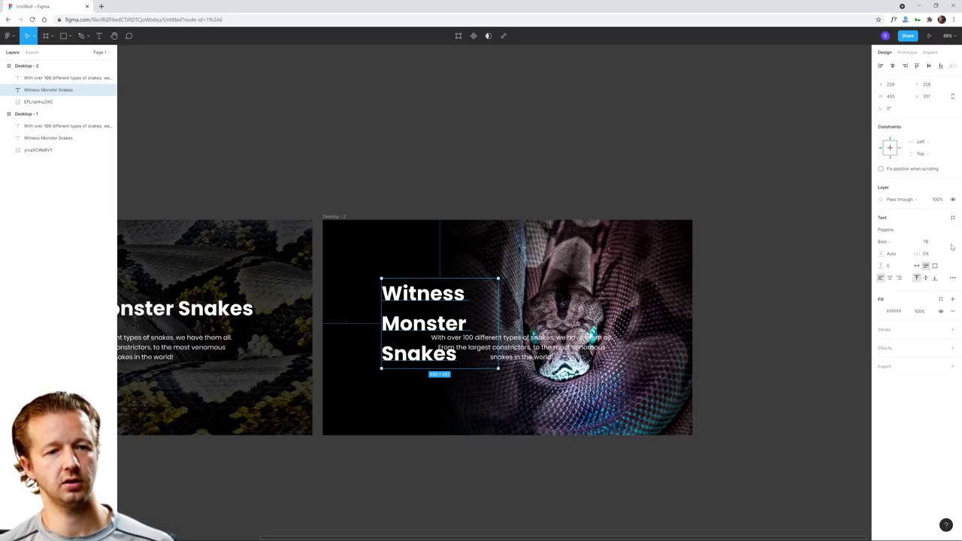
- Tighten the title's line height to about 104
left_click(898, 256)
type("104")
key("Return")
key("shift+Down")
key("shift+Down")
key("shift+Down")
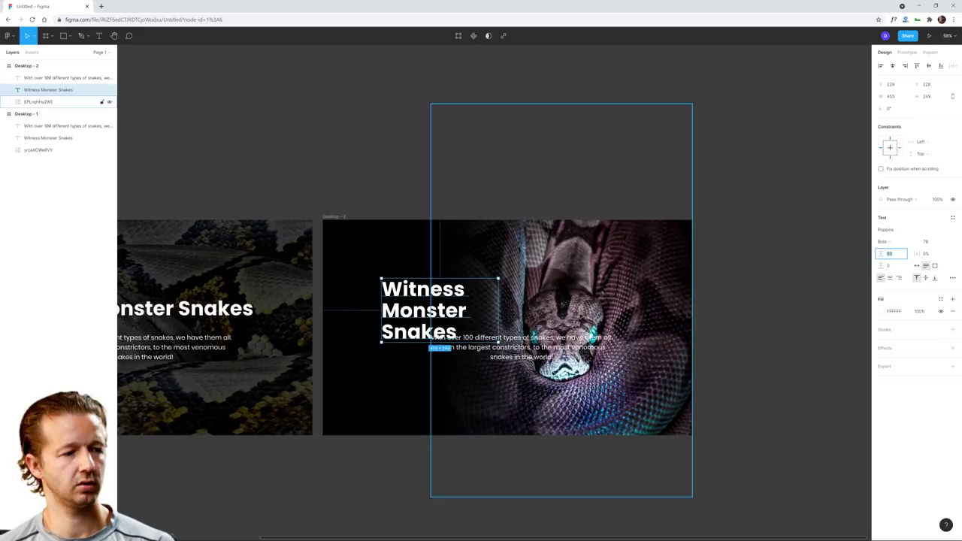
- Place the paragraph below the title and move both texts left and slightly up
left_click(531, 348)
left_click_drag(531, 348, 481, 375)
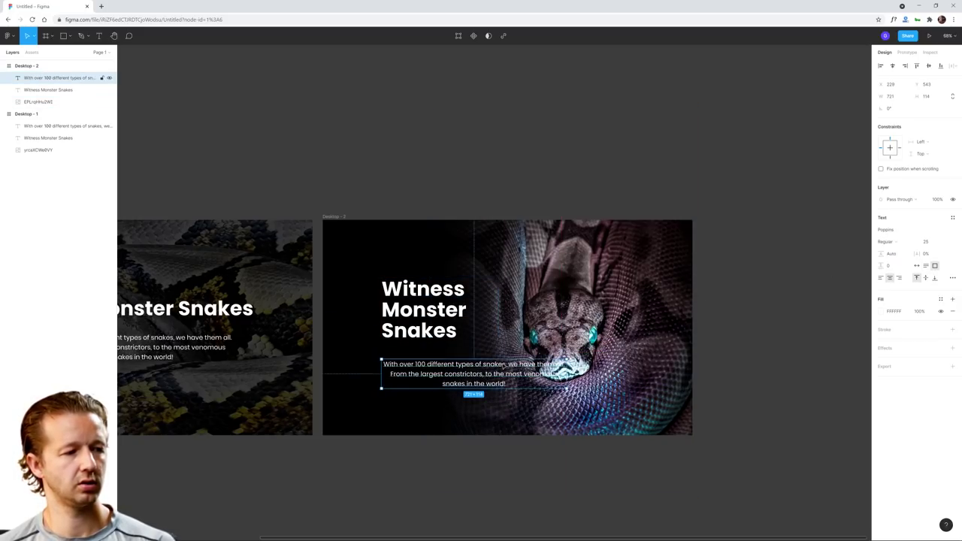
left_click(412, 304, "shift")
left_click_drag(411, 305, 393, 299)
left_click(447, 444)
- Left-align and narrow the paragraph, then shift heading and paragraph onto the dark left side
left_click(451, 372)
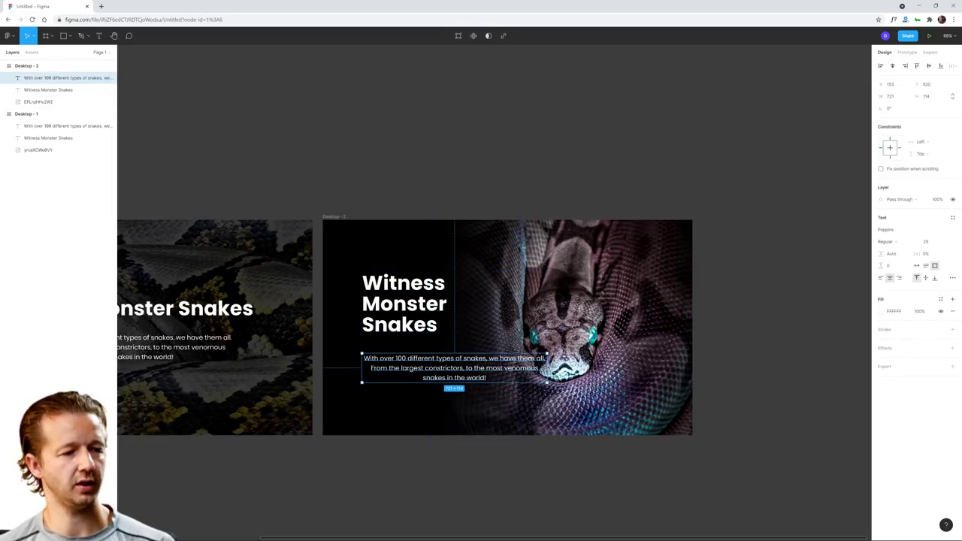
left_click(880, 277)
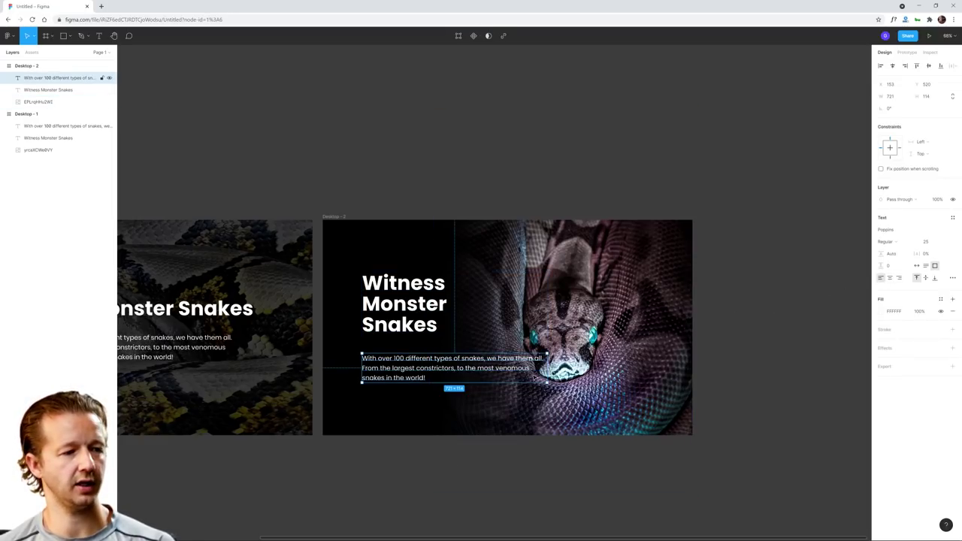
left_click_drag(547, 368, 477, 372)
left_click(382, 306, "shift")
left_click_drag(381, 306, 381, 309)
left_click(753, 338)
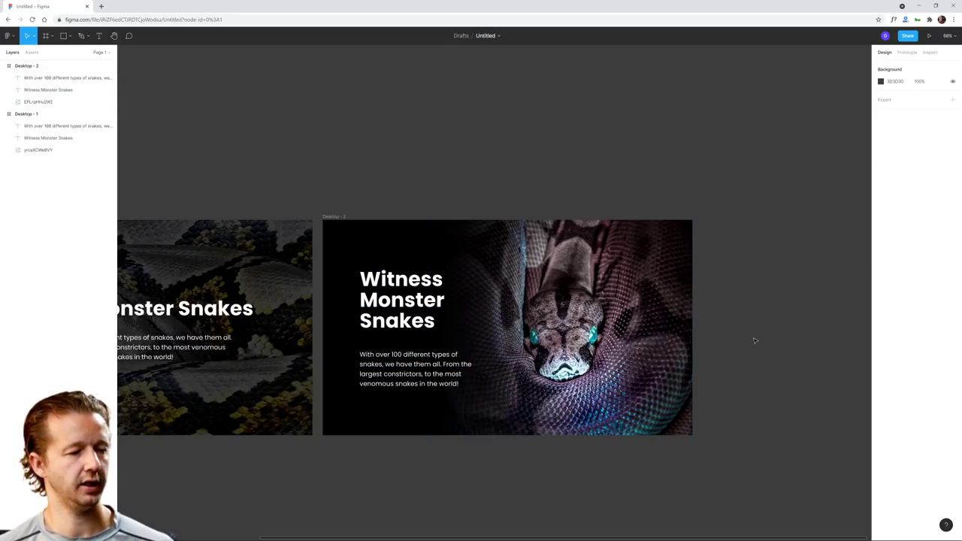
left_click_drag(754, 338, 756, 256)
left_click_drag(472, 401, 550, 416)
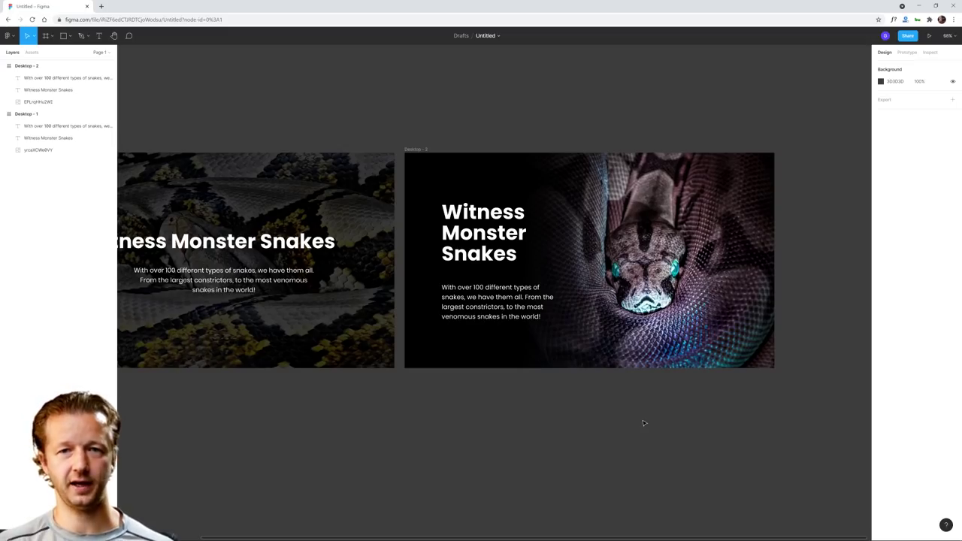
left_click_drag(566, 430, 596, 453)
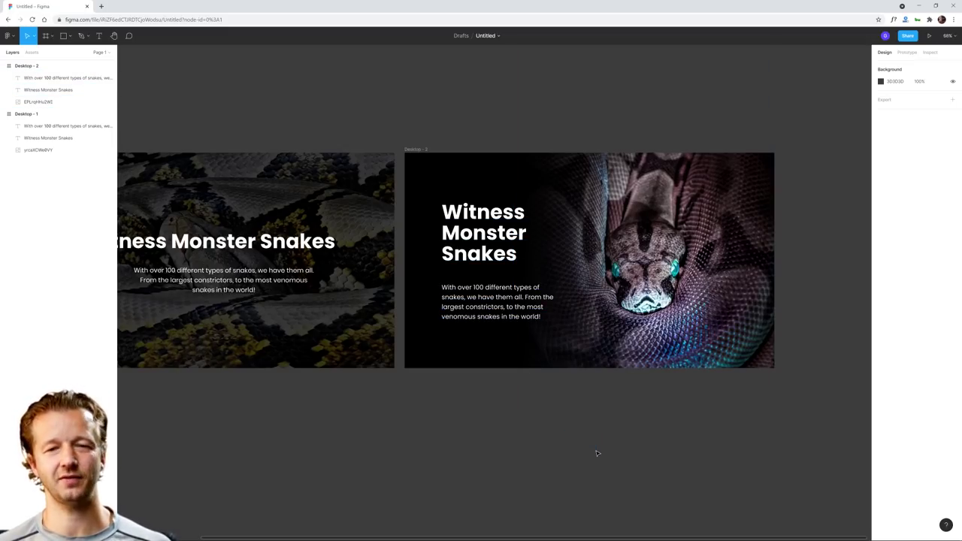
scroll(596, 453, "down", 5)
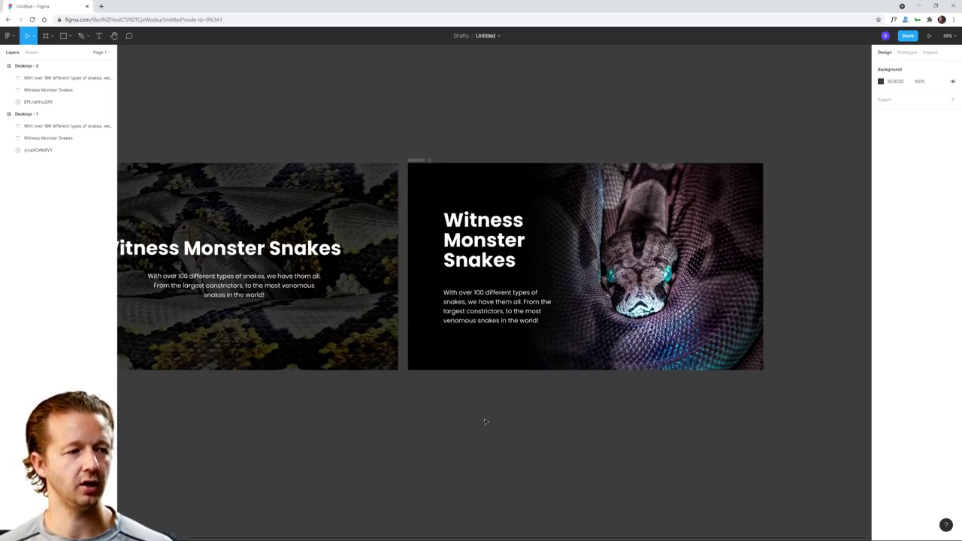
left_click(535, 279)
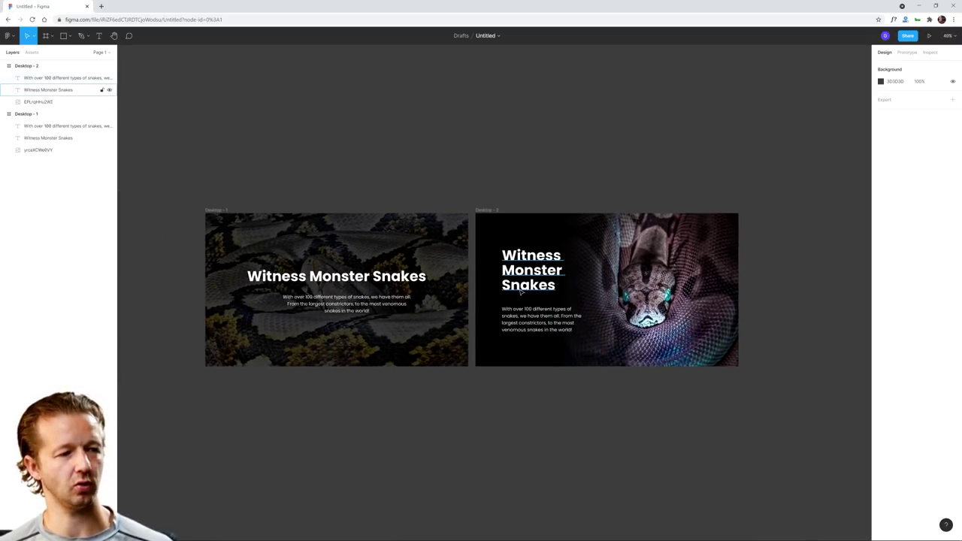
left_click(541, 315, "shift")
left_click(515, 394)
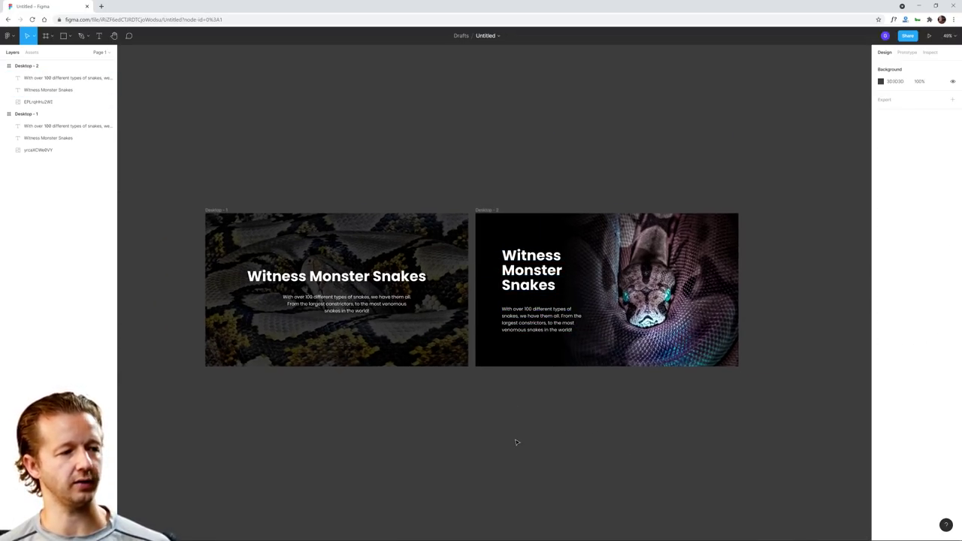
scroll(552, 431, "right", 4)
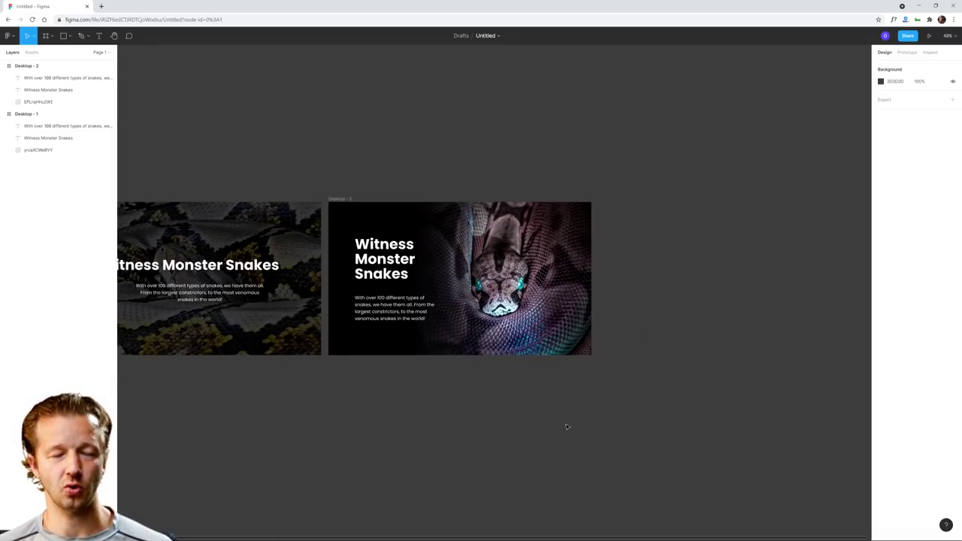
scroll(567, 427, "right", 3)
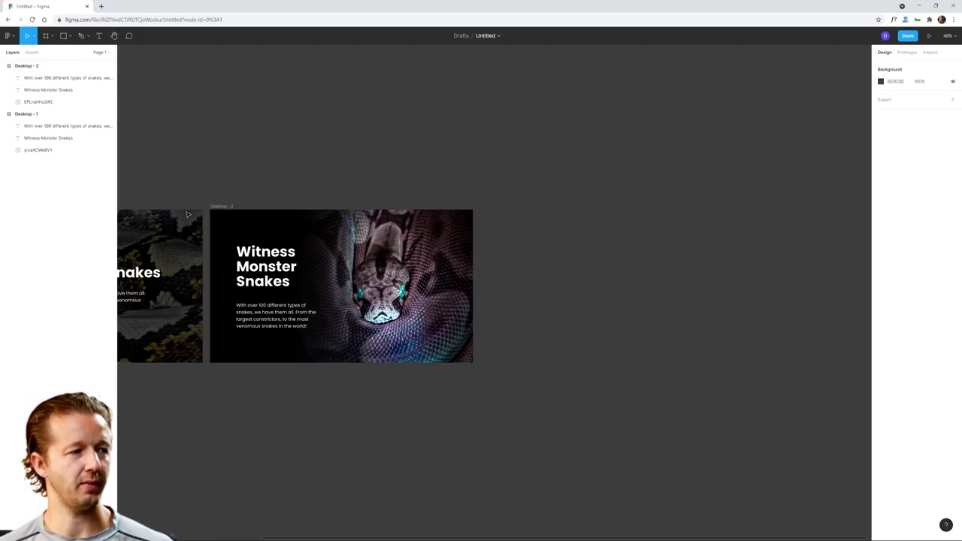
- Duplicate Desktop - 2 as Desktop - 3 and delete the snake photo from the copy
left_click(226, 206)
key("ctrl+d")
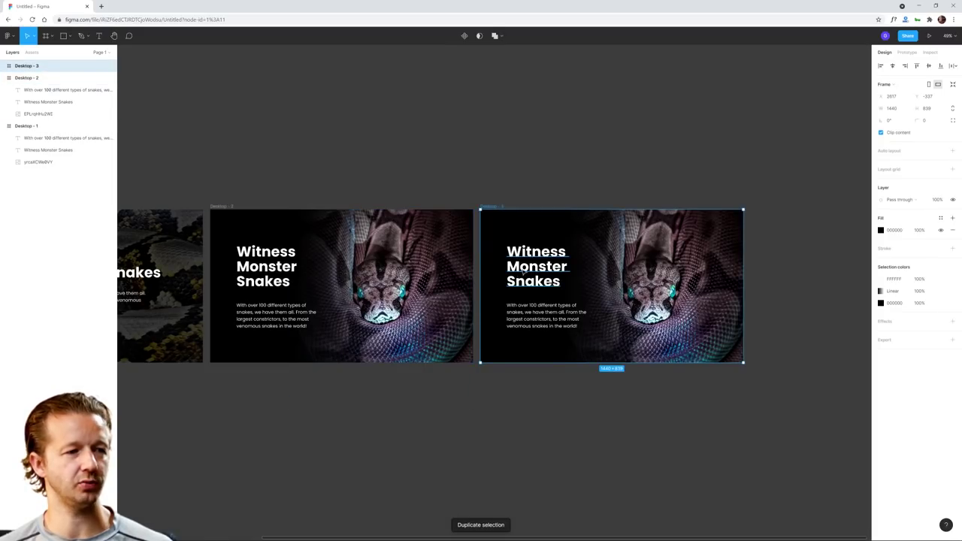
left_click(536, 266)
left_click(676, 282)
key("Delete")
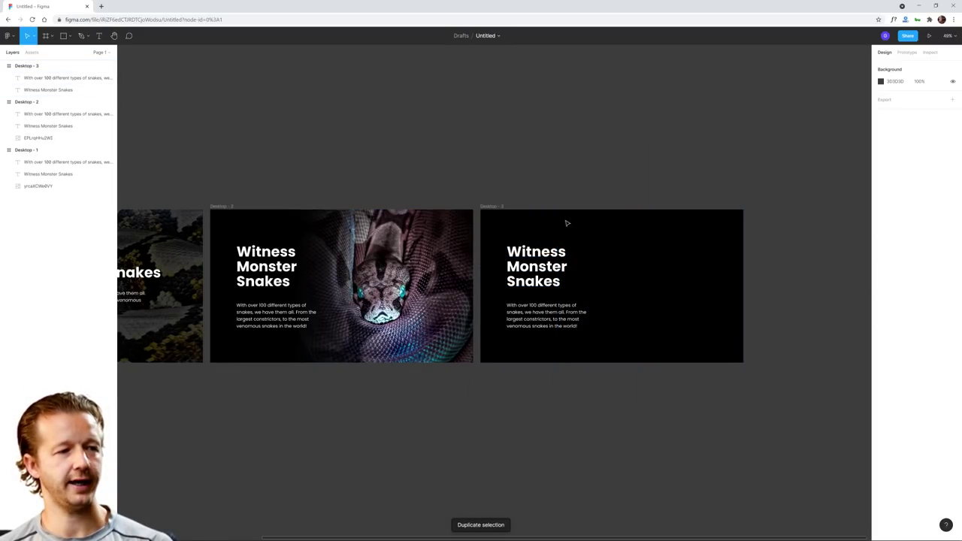
- Search the Unsplash plugin for "reptile" photos
right_click(286, 99)
mouse_move(299, 126)
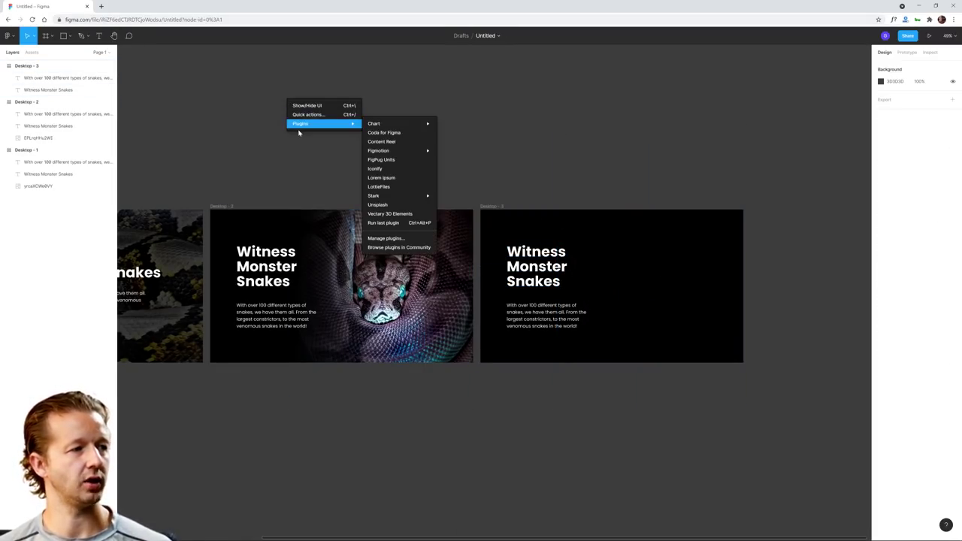
left_click(389, 205)
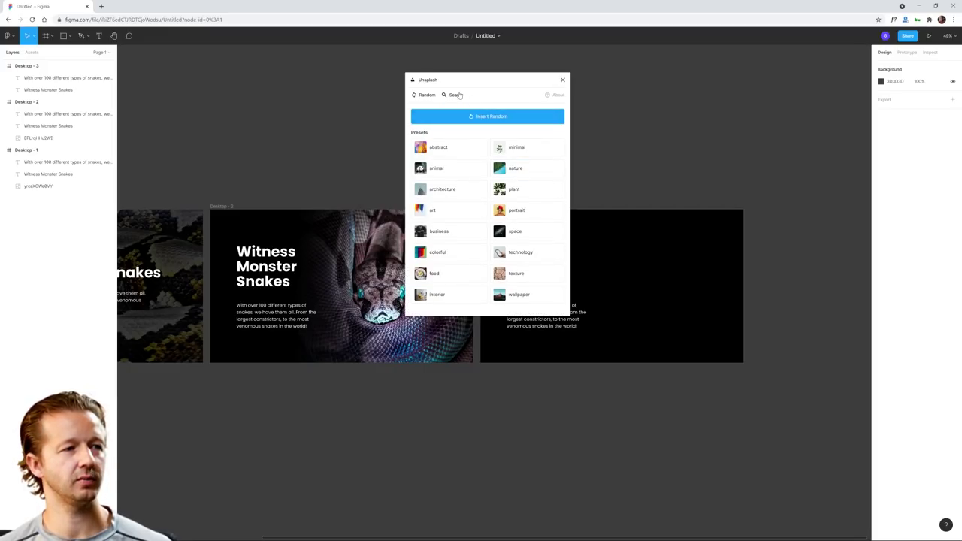
left_click(455, 95)
left_click(450, 117)
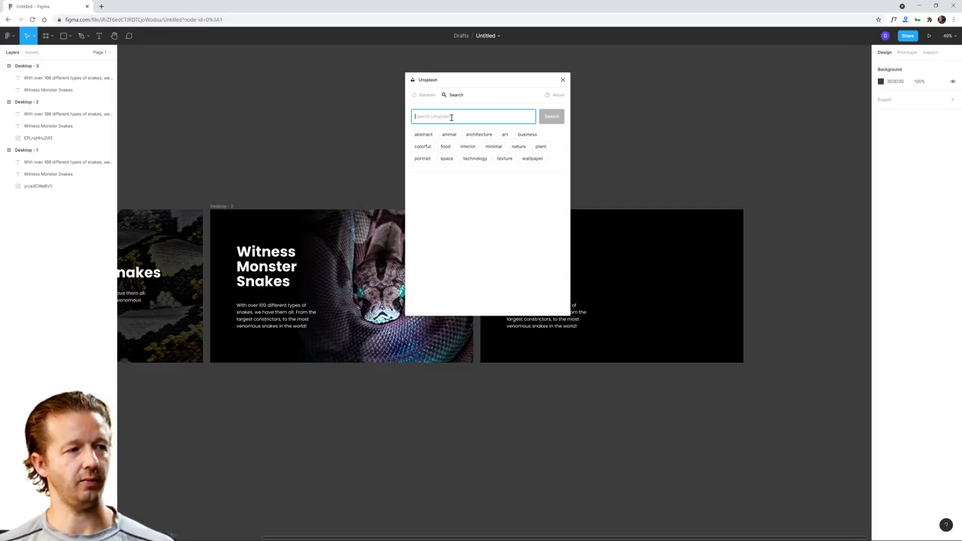
type("reptile")
key("Return")
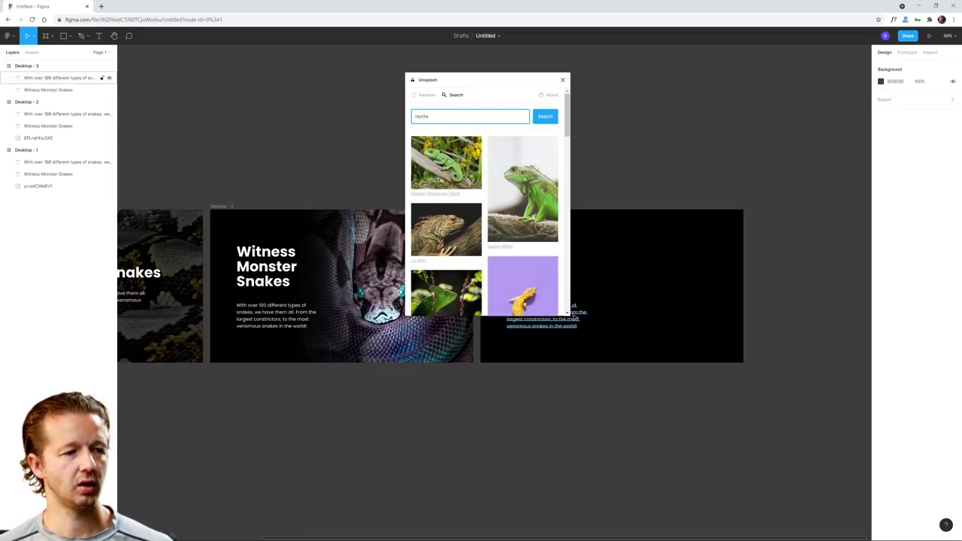
- Browse the reptile results and insert the turtle photo onto the canvas
left_click_drag(566, 126, 580, 205)
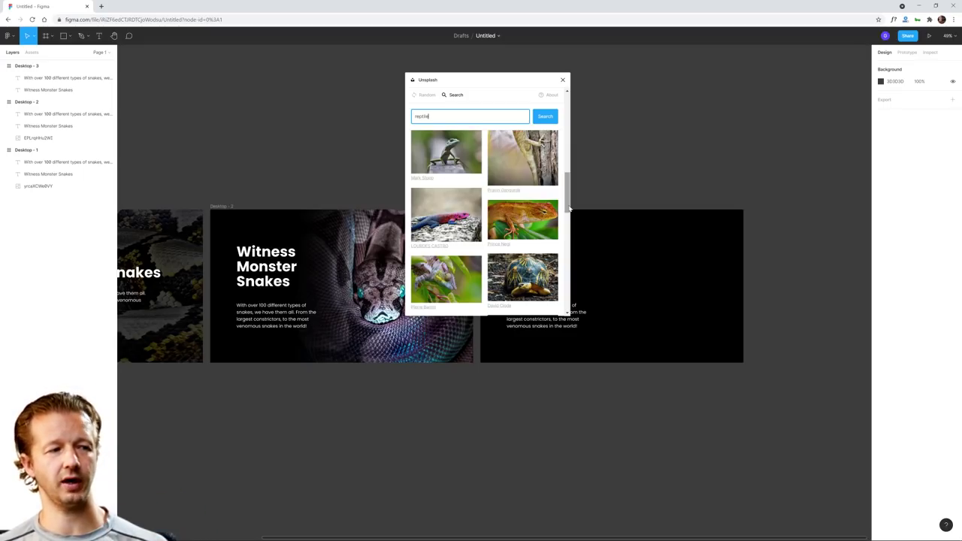
scroll(569, 209, "down", 3)
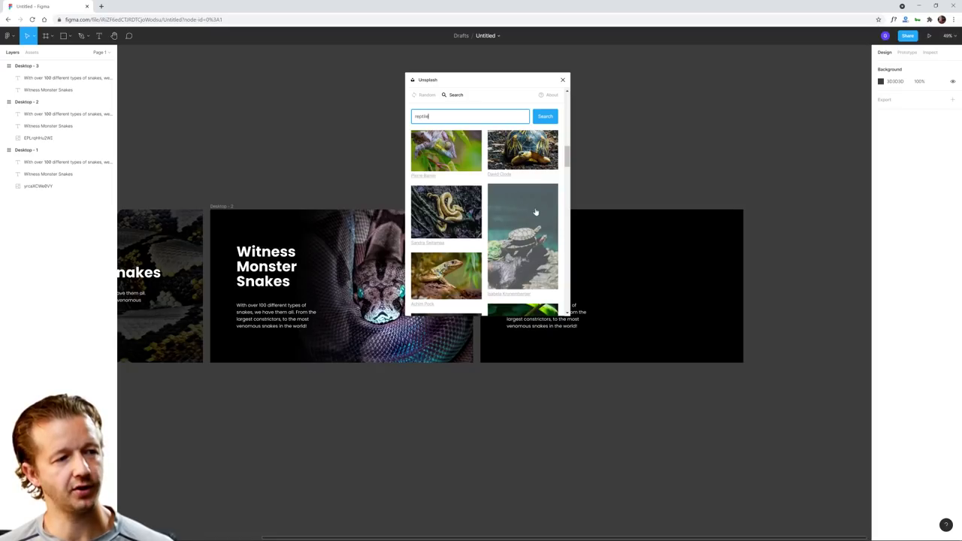
left_click_drag(568, 160, 577, 246)
scroll(473, 248, "up", 15)
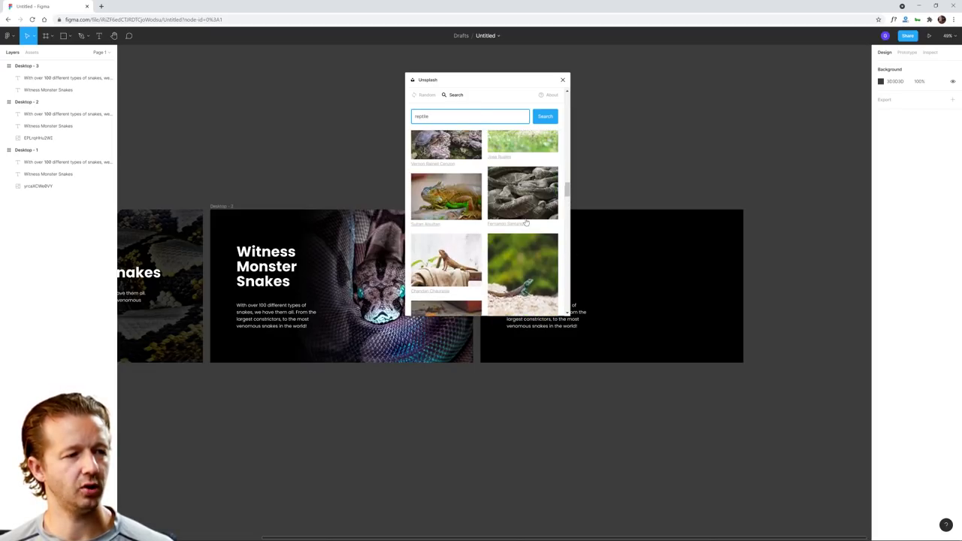
scroll(525, 224, "up", 5)
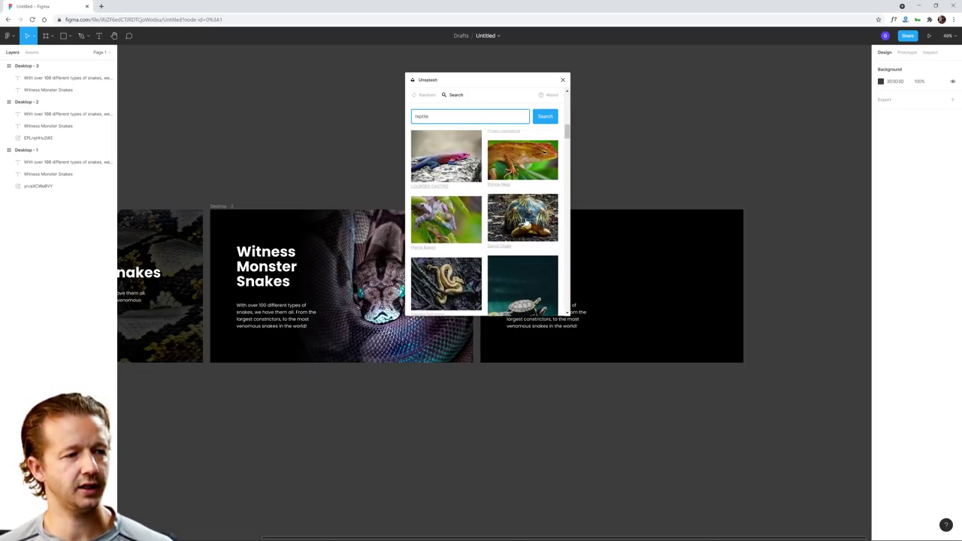
left_click(517, 275)
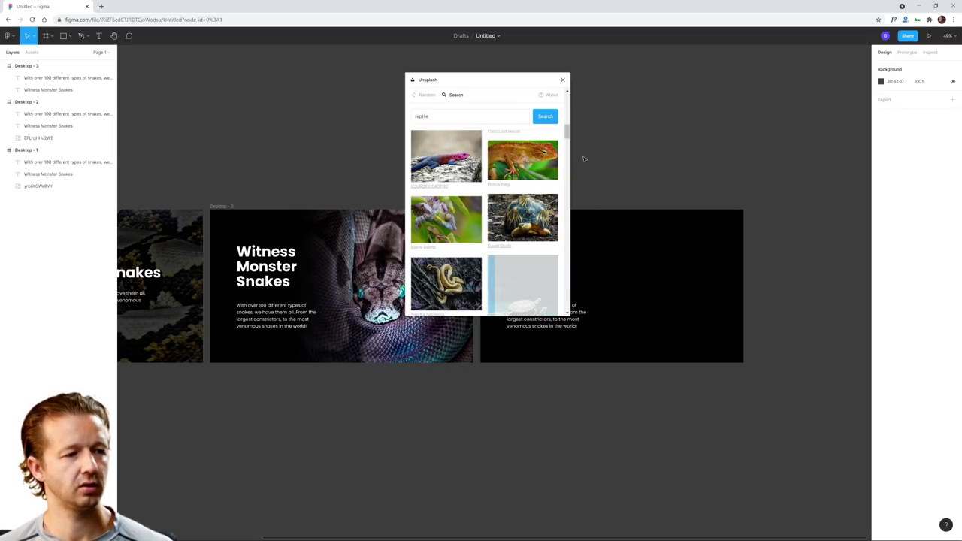
- Nest the turtle photo in Desktop - 3, enlarge it to 1480 by 2220 and shift it down to cover the frame
left_click(562, 80)
left_click_drag(519, 172, 627, 199)
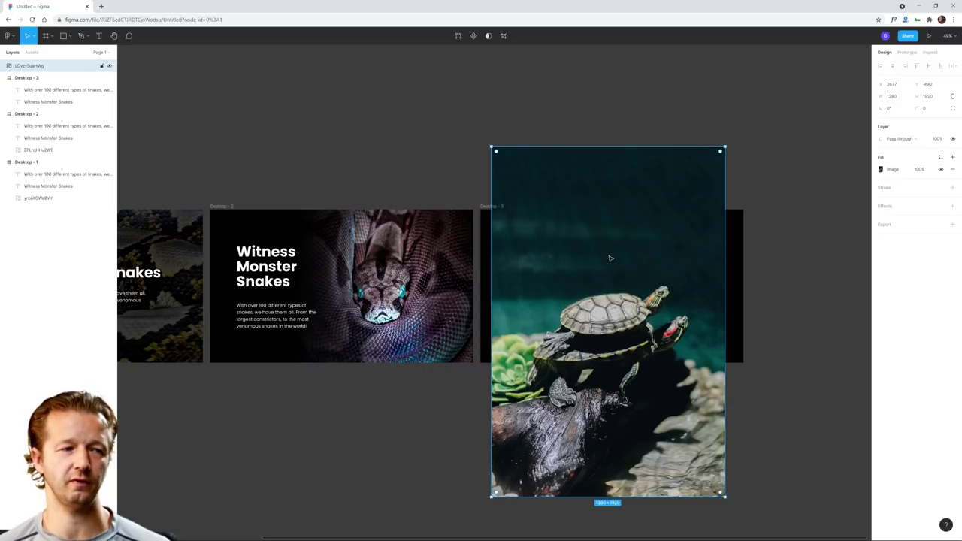
left_click_drag(72, 64, 40, 89)
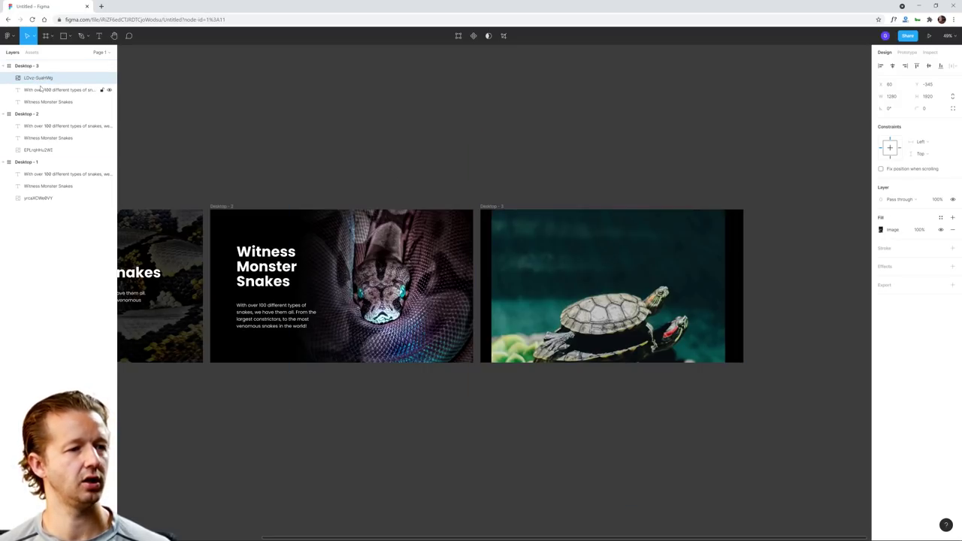
left_click_drag(724, 147, 742, 134)
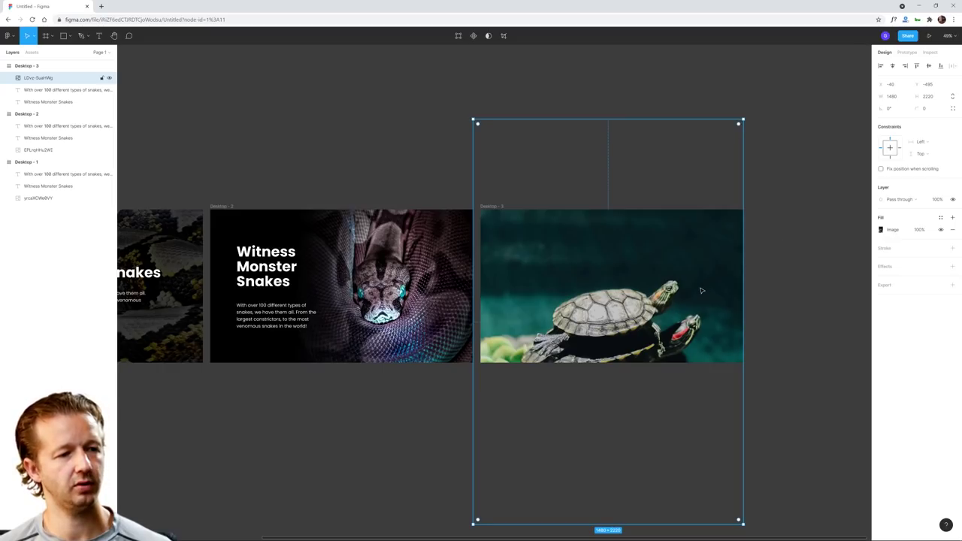
left_click_drag(706, 290, 698, 303)
left_click(770, 276)
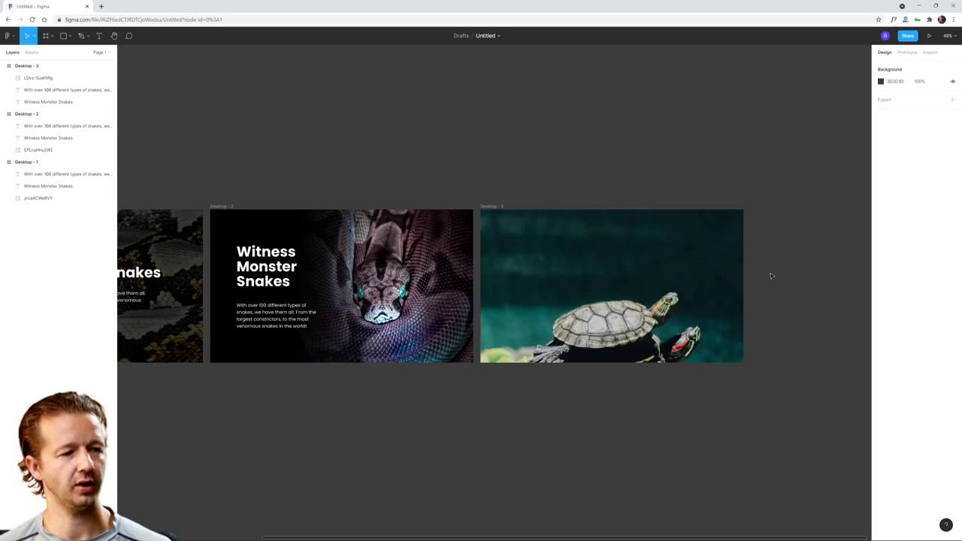
left_click(262, 263)
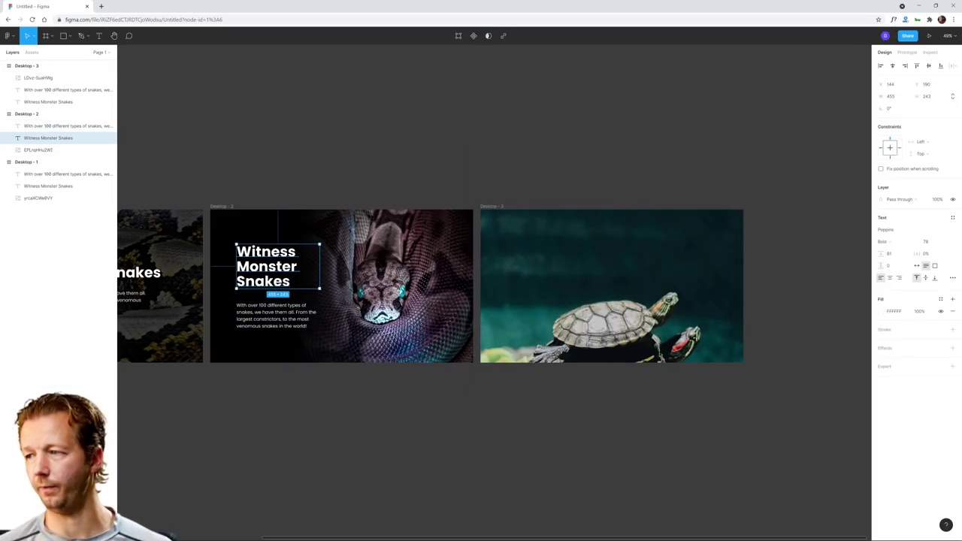
- Copy the snake heading and paragraph onto the turtle frame
left_click(259, 316, "shift")
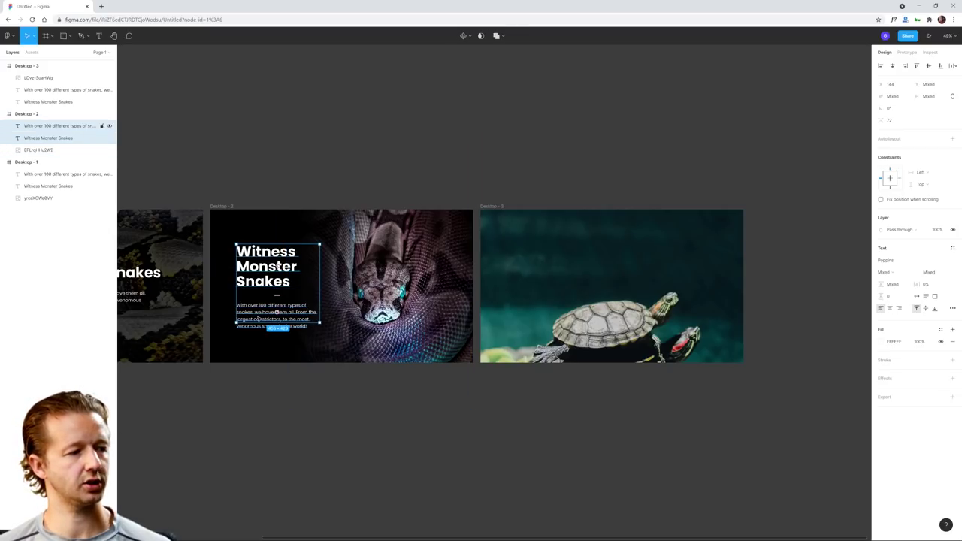
key("ctrl+d")
left_click_drag(259, 318, 523, 307)
key("Escape")
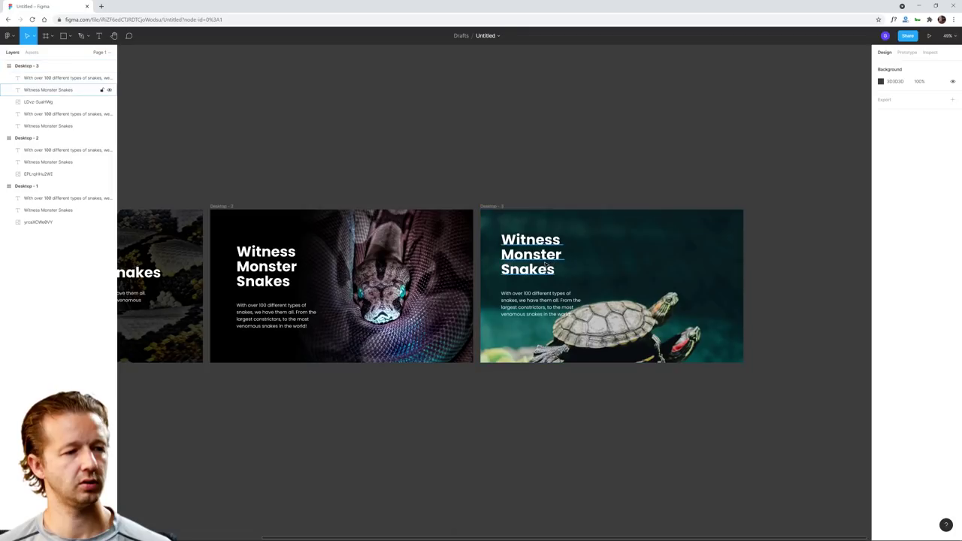
- Retitle the copied heading to "Witness Monster Turtles" and widen its box
double_click(544, 270)
left_click(556, 271)
left_click_drag(556, 270, 502, 272)
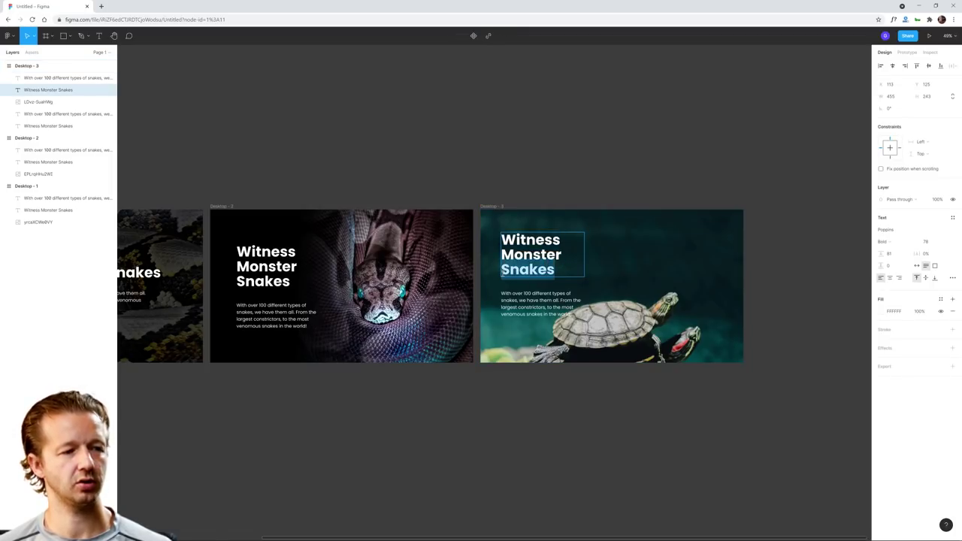
type("Turtles")
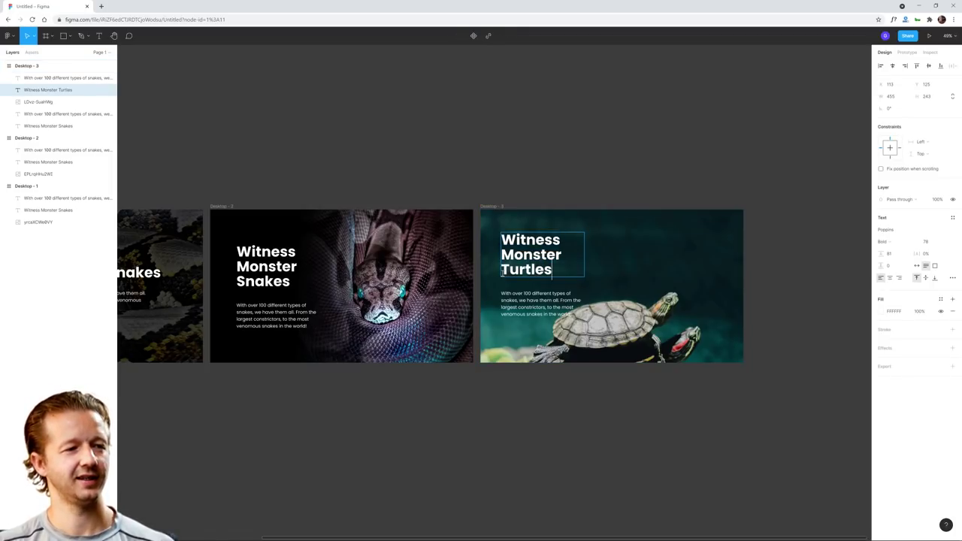
key("Escape")
left_click_drag(584, 256, 616, 256)
- Shrink the heading's font to 60 with 70 line height and nudge it slightly lower
left_click(925, 242)
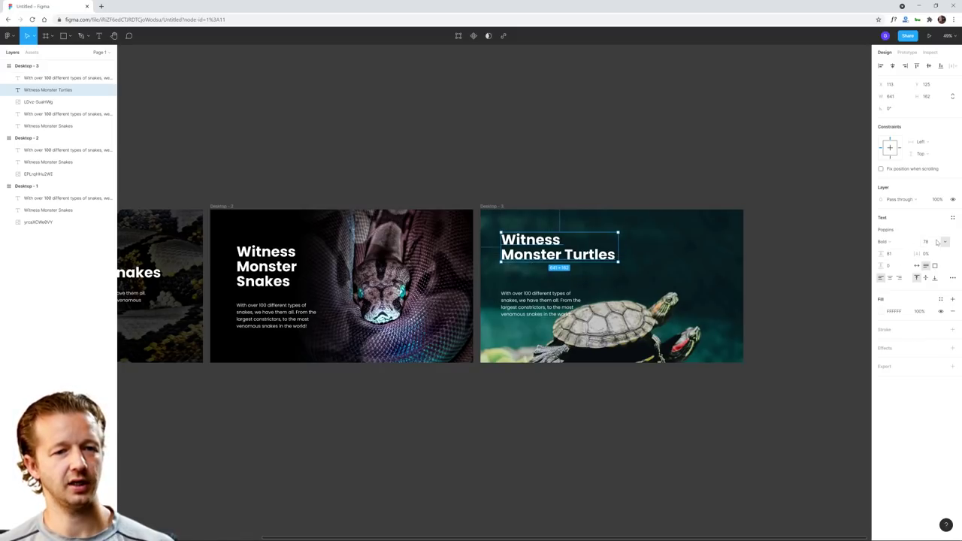
type("68")
key("Return")
key("Down")
key("Down")
key("Down")
key("Down")
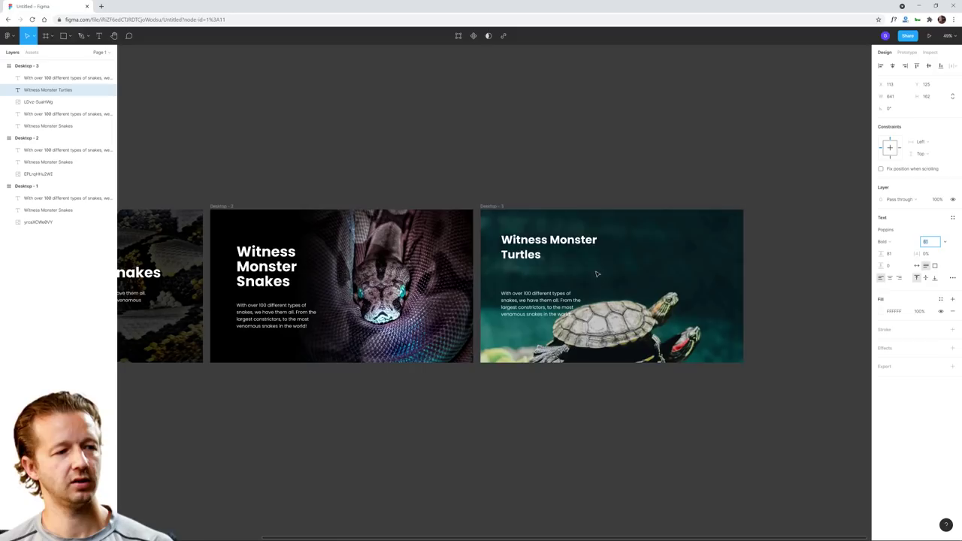
left_click(889, 253)
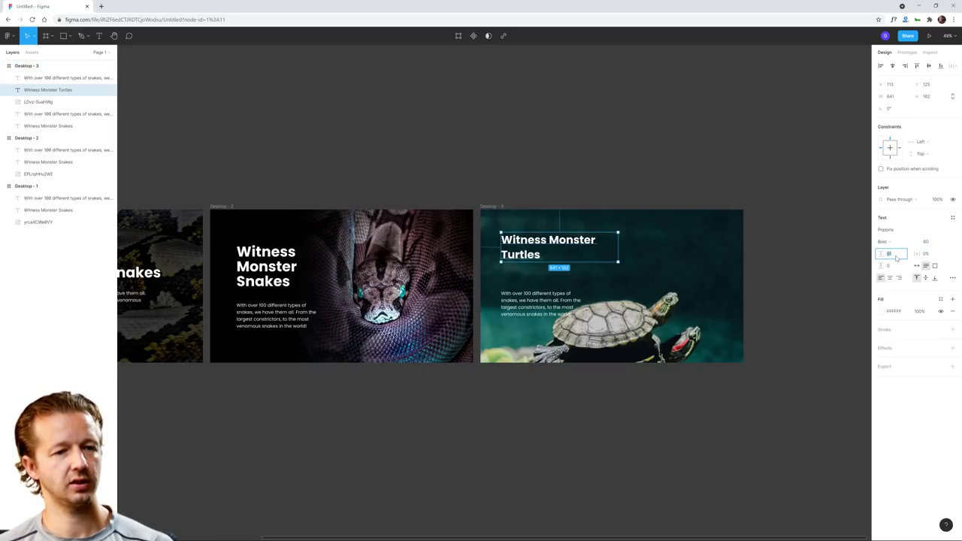
type("70")
key("Return")
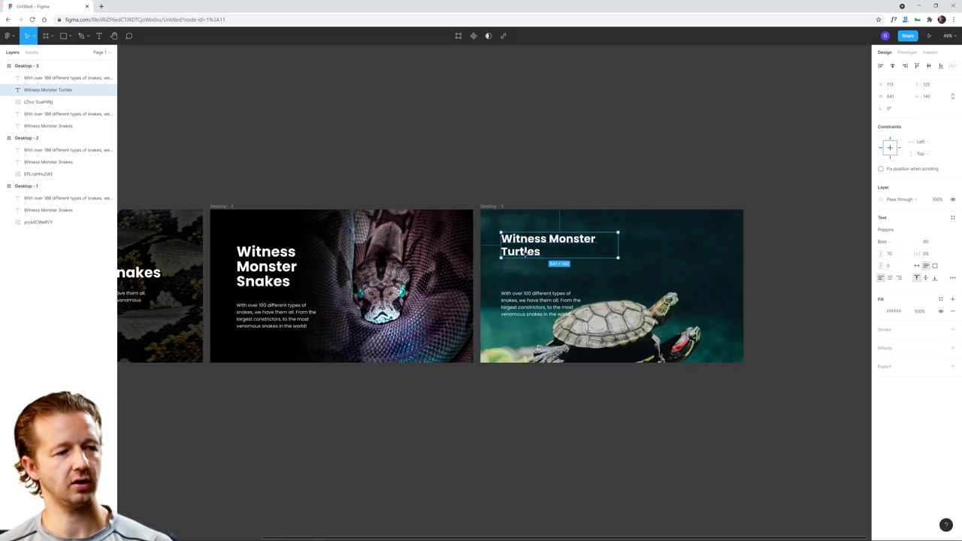
left_click_drag(520, 256, 526, 261)
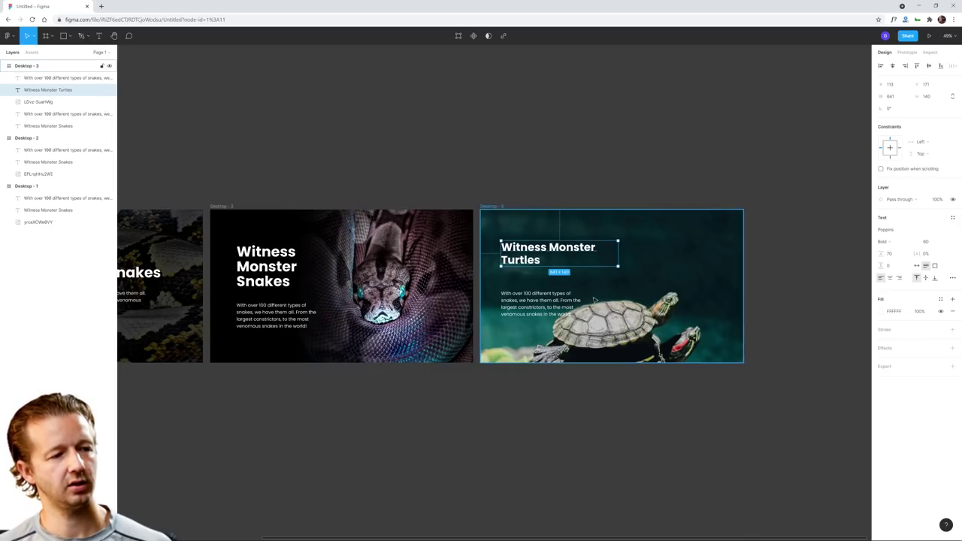
- Move the paragraph to the right of the heading as a second column and shift both right
scroll(525, 261, "up", 5)
left_click(526, 298)
left_click_drag(353, 309, 557, 233)
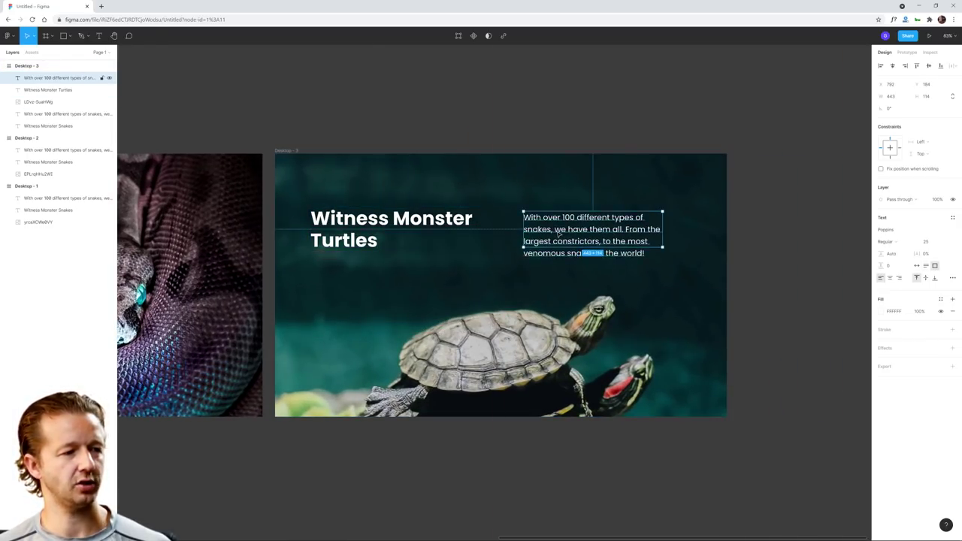
left_click(451, 230)
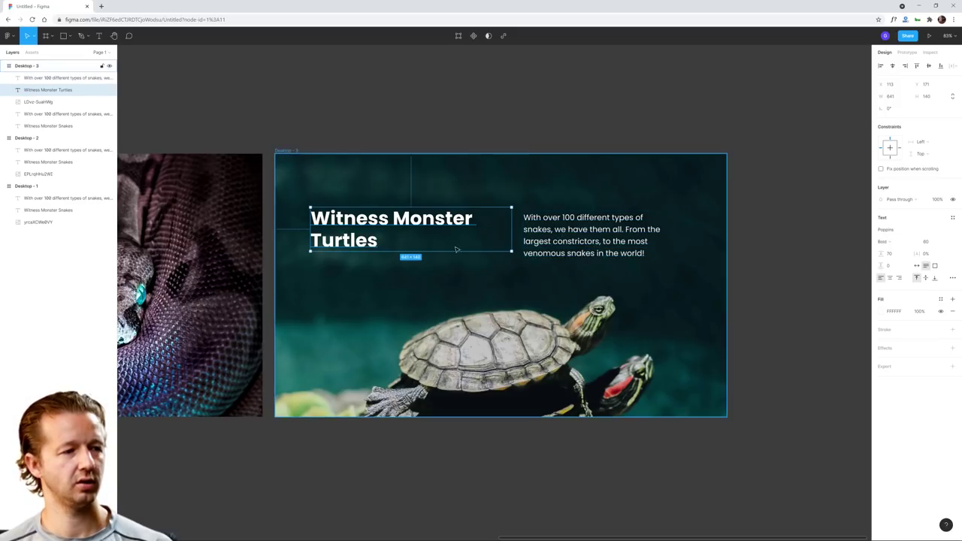
left_click(575, 241, "shift")
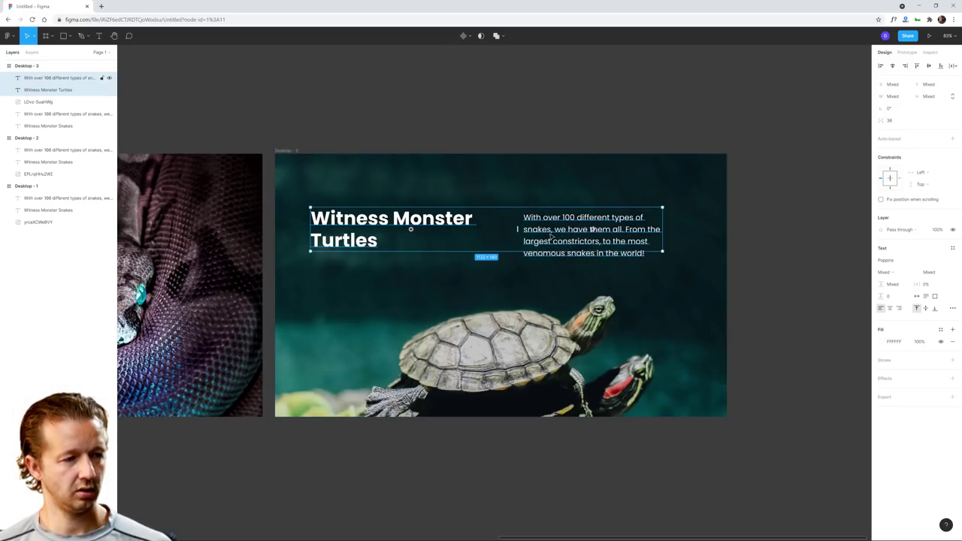
left_click_drag(584, 238, 599, 235)
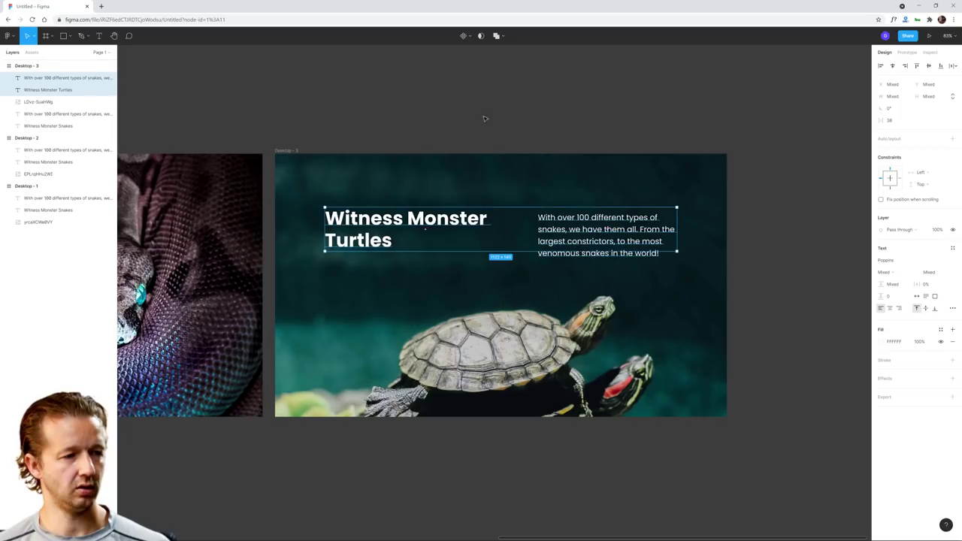
- Resize the paragraph box and delete its final 'venomous snakes in the world!' line
left_click(483, 118)
left_click_drag(620, 248, 664, 244)
double_click(648, 260)
key("BackSpace")
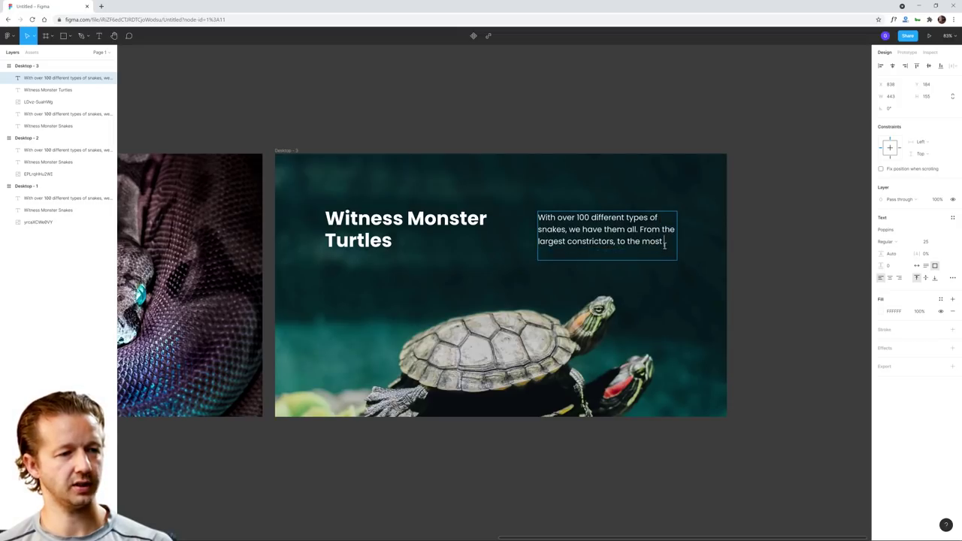
key("Escape")
key("Escape")
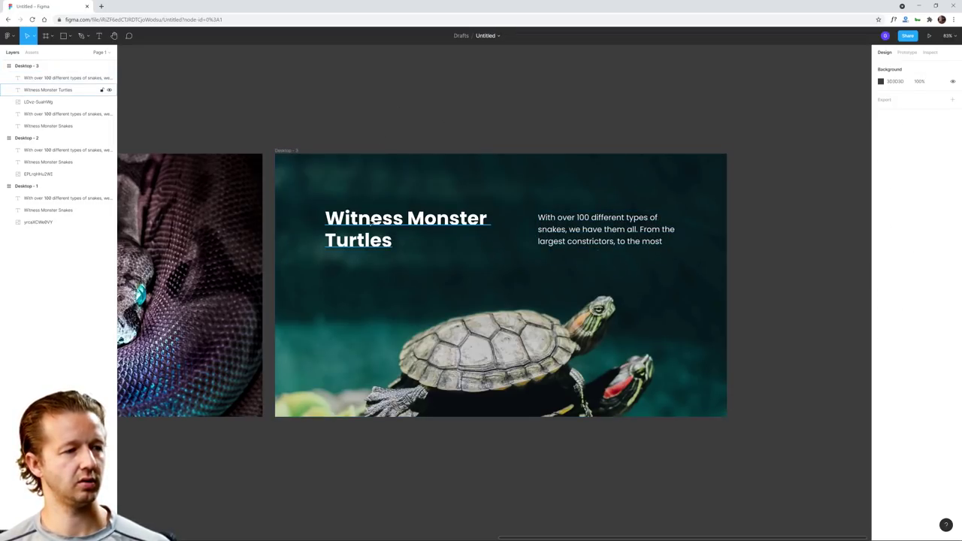
- Nudge the heading and paragraph slightly down and review the paragraph's placement
left_click(373, 222)
left_click(494, 98)
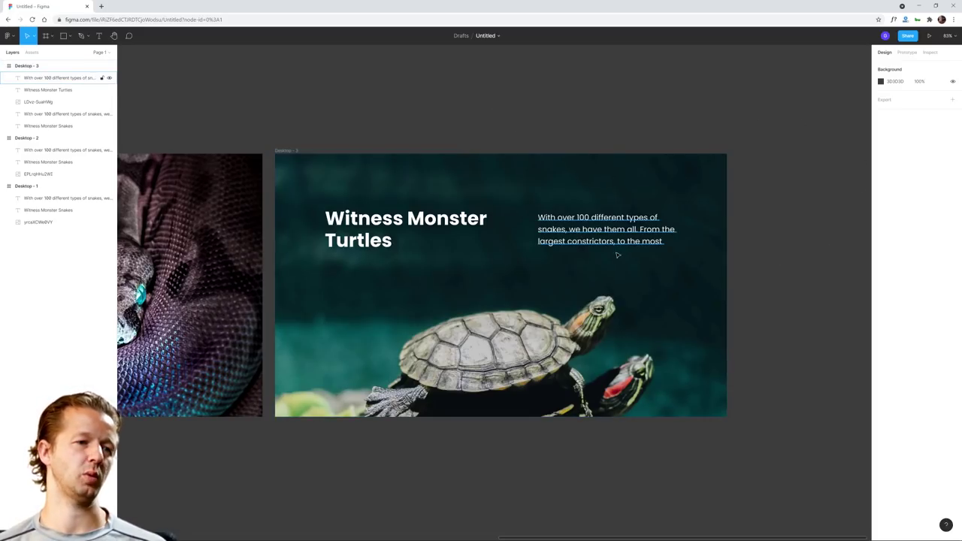
left_click(406, 225)
left_click(601, 235, "shift")
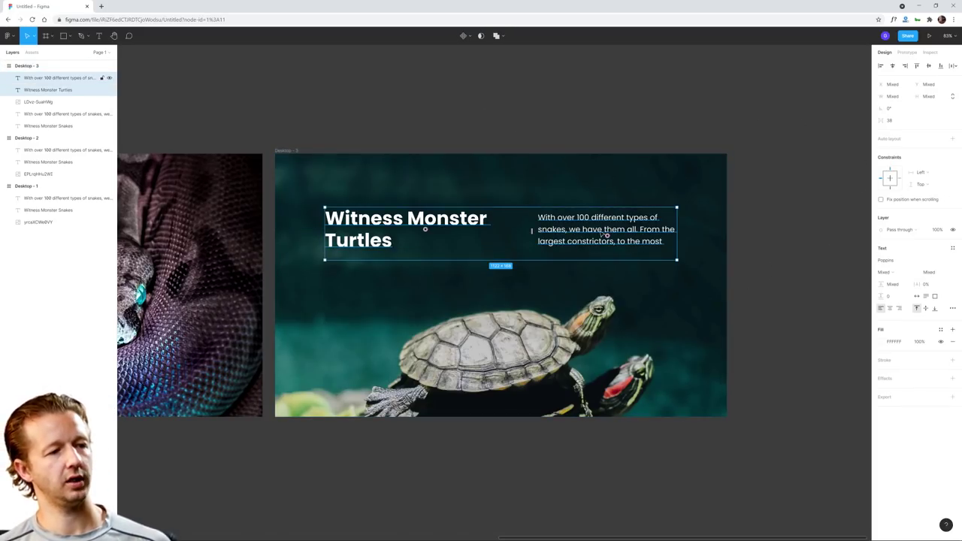
left_click_drag(601, 235, 601, 236)
left_click(507, 108)
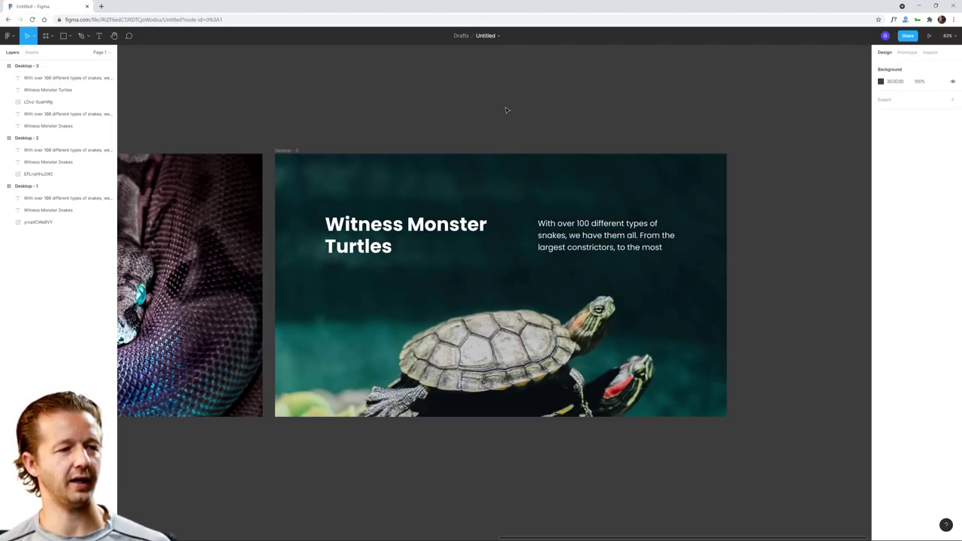
scroll(696, 139, "down", 3)
scroll(757, 167, "up", 5)
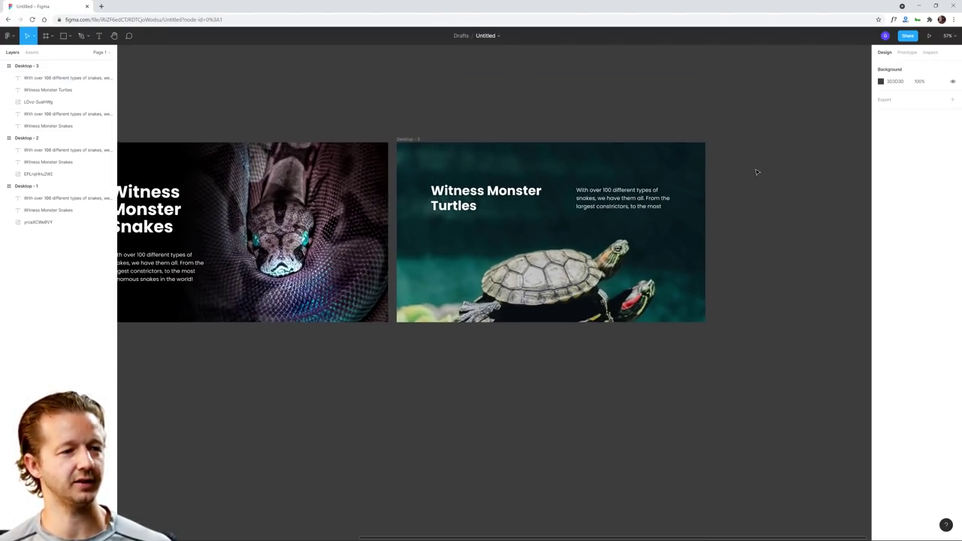
scroll(743, 179, "down", 1)
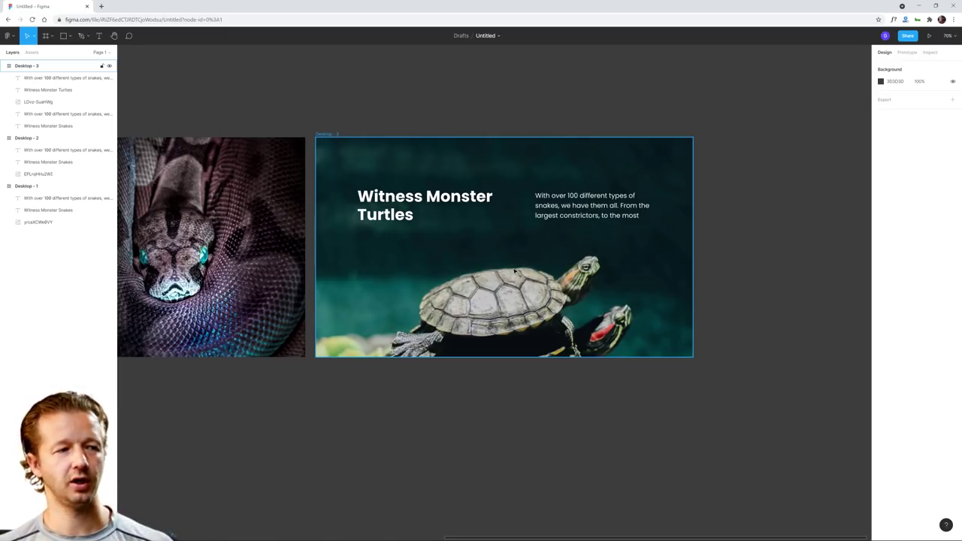
left_click(617, 211)
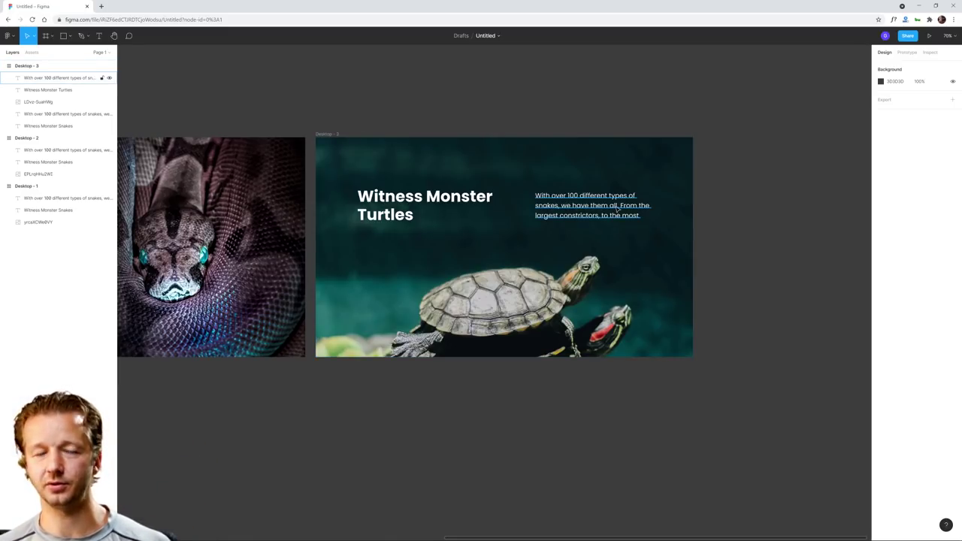
left_click(403, 118)
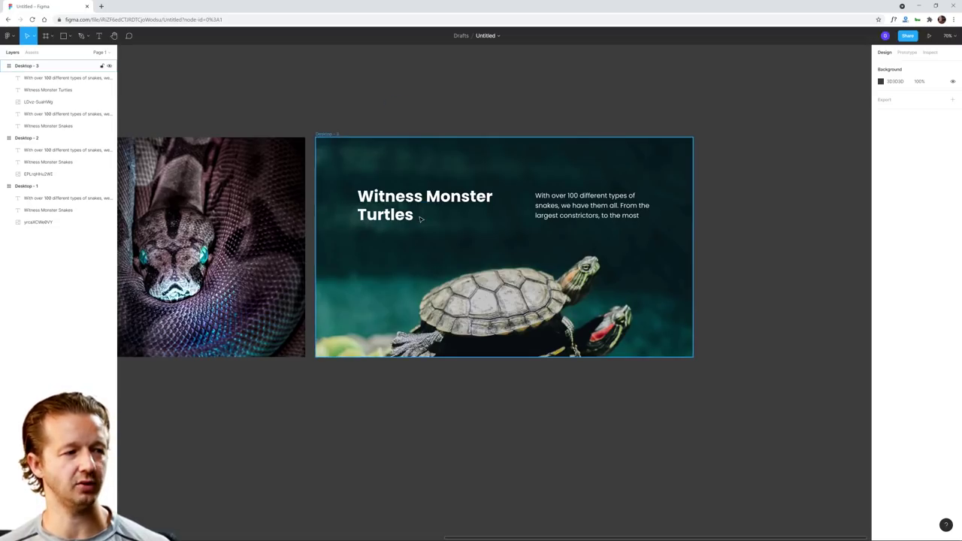
left_click(586, 205)
- Deselect the paragraph and pan the canvas toward the area beside Desktop - 3
left_click(727, 169)
scroll(726, 168, "down", 5)
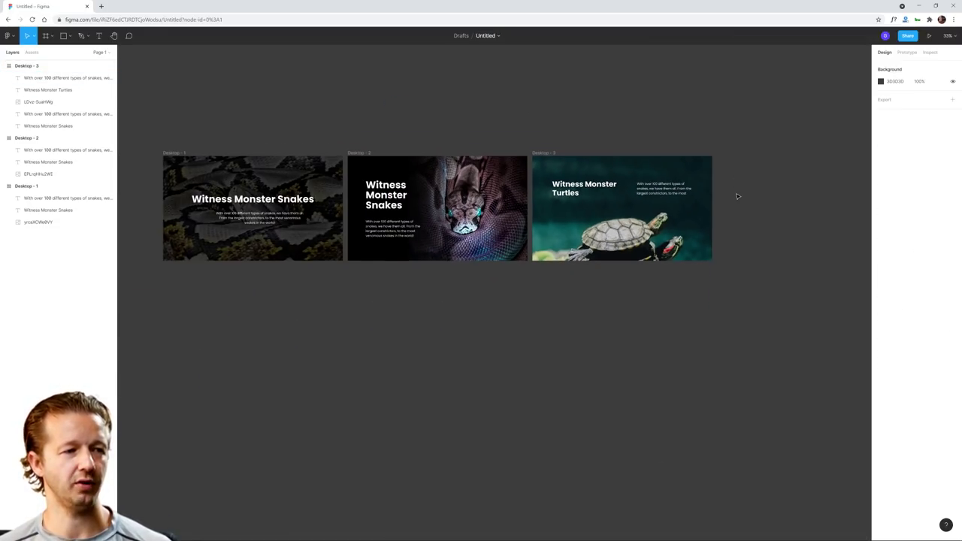
left_click_drag(729, 239, 590, 260)
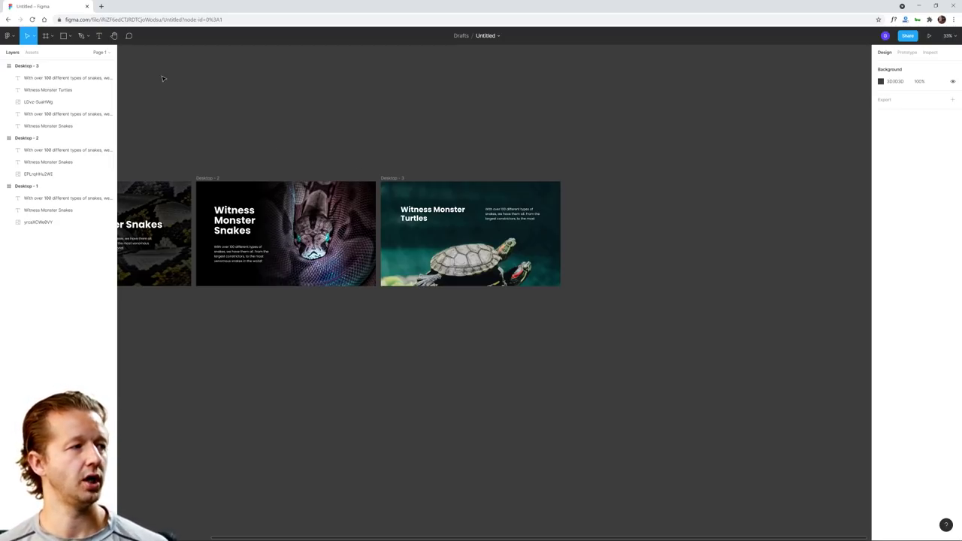
- Duplicate Desktop - 3 as Desktop - 4 and delete its turtle photo and leftover paragraph
left_click(392, 178)
key("ctrl+d")
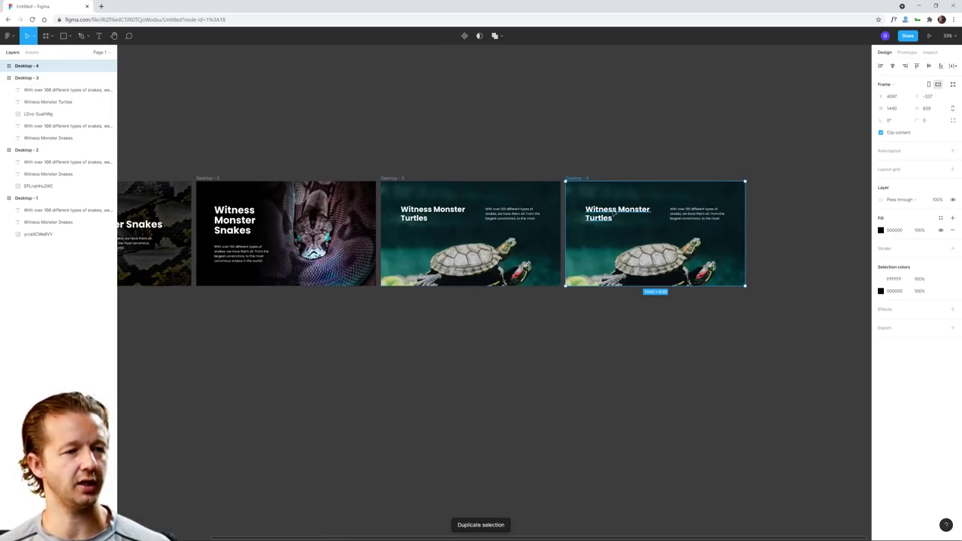
left_click(617, 248)
key("Delete")
left_click(615, 253)
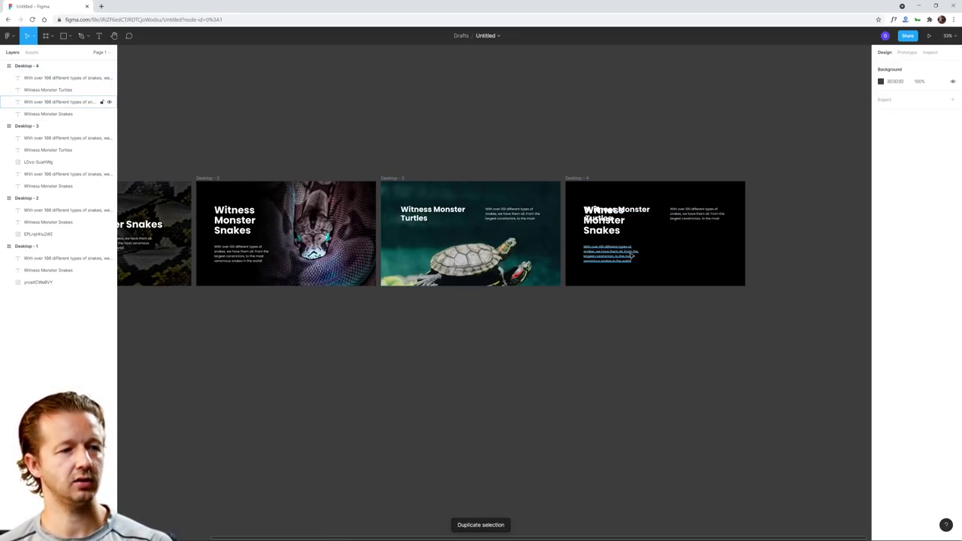
key("Delete")
left_click(608, 229)
key("Delete")
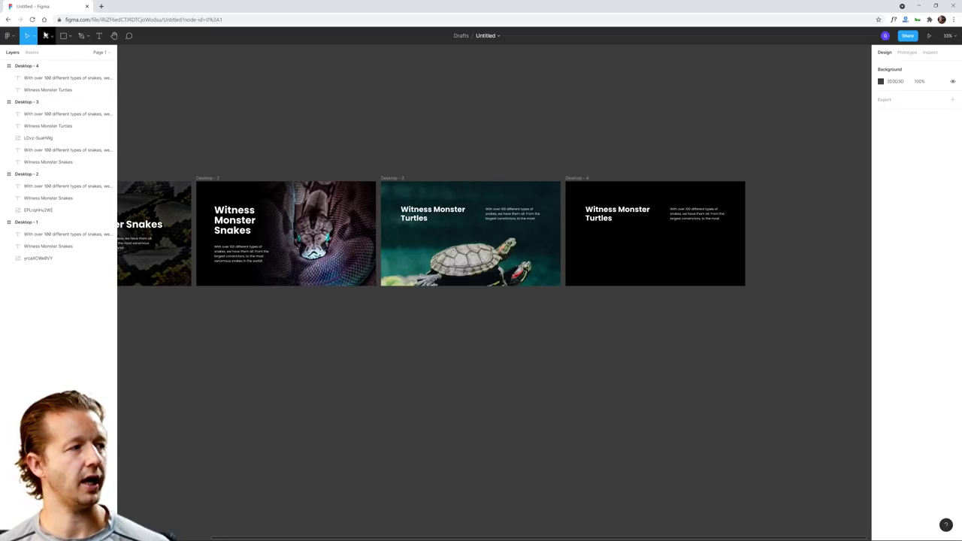
- Search the Unsplash plugin for "reptile" photos
right_click(284, 111)
mouse_move(308, 136)
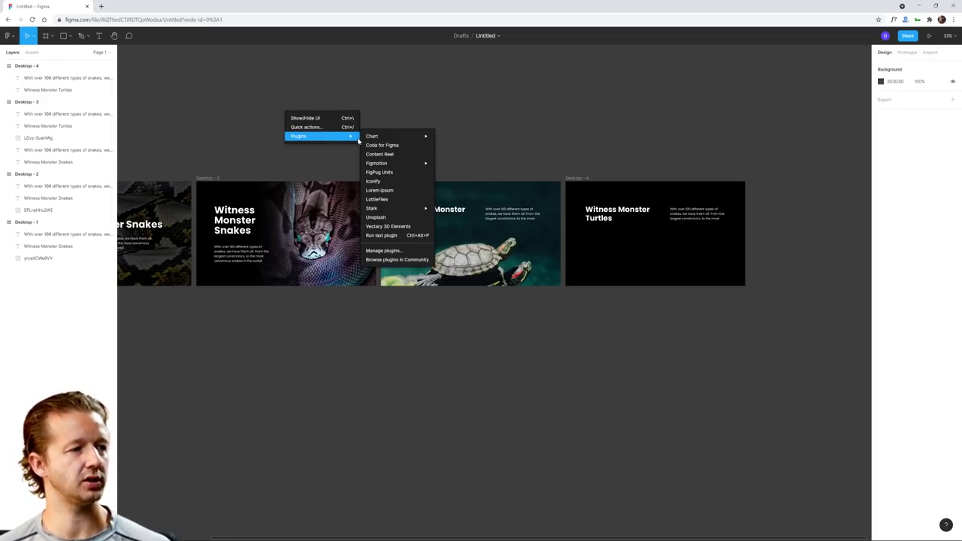
left_click(379, 217)
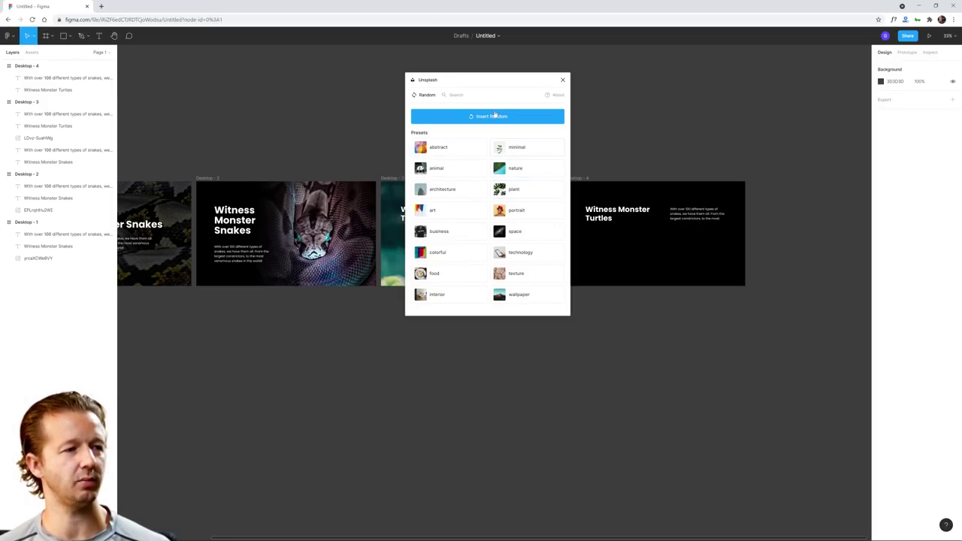
left_click(456, 95)
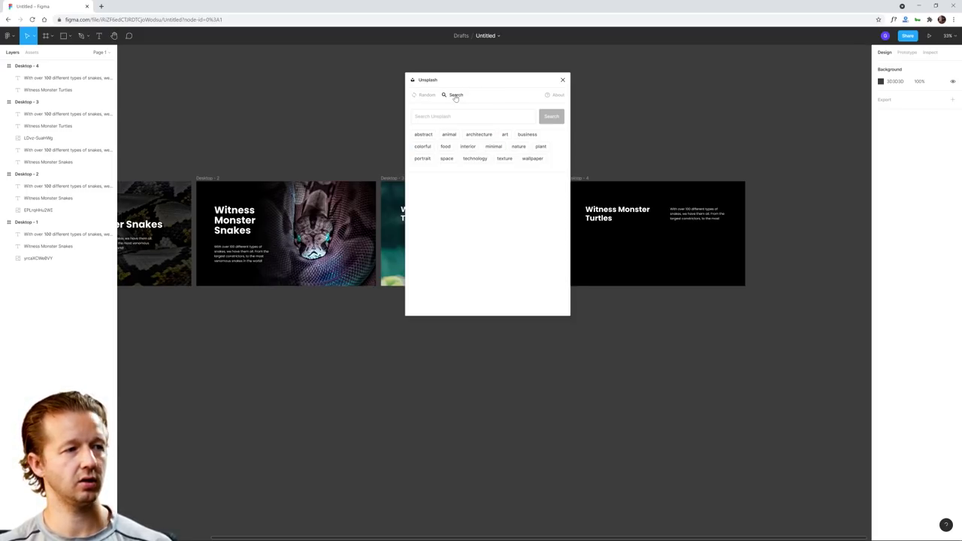
left_click(450, 118)
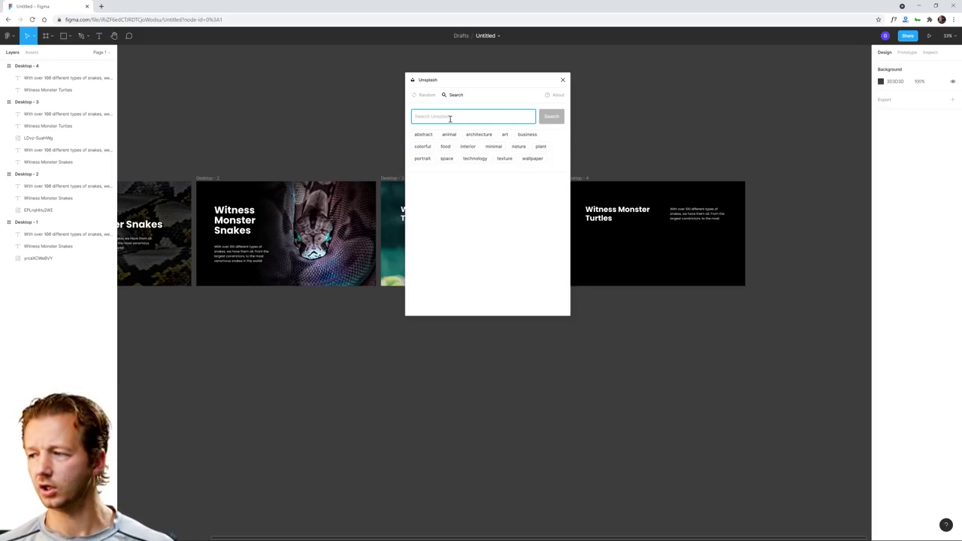
type("reptile")
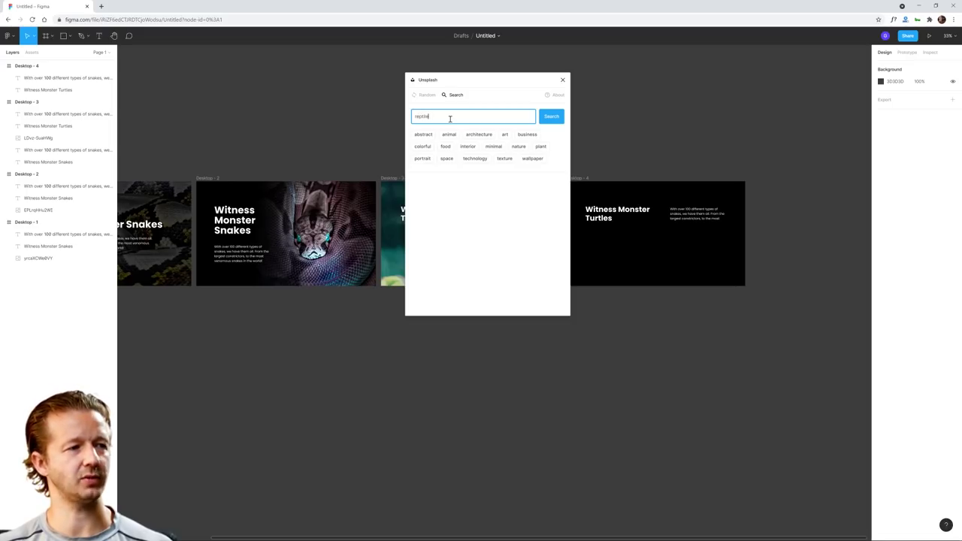
key("Return")
- Insert the gecko-on-purple photo and move it into Desktop - 4
scroll(524, 188, "down", 3)
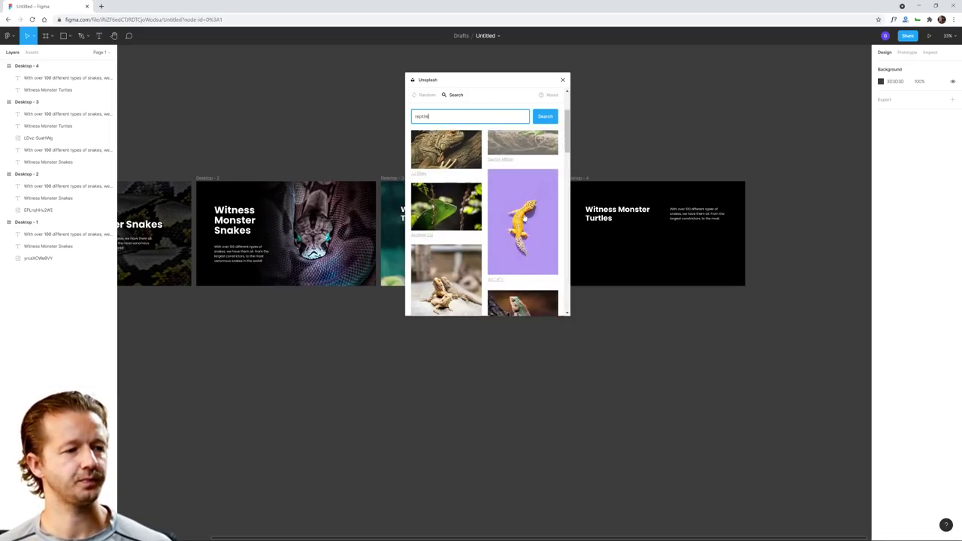
left_click(517, 178)
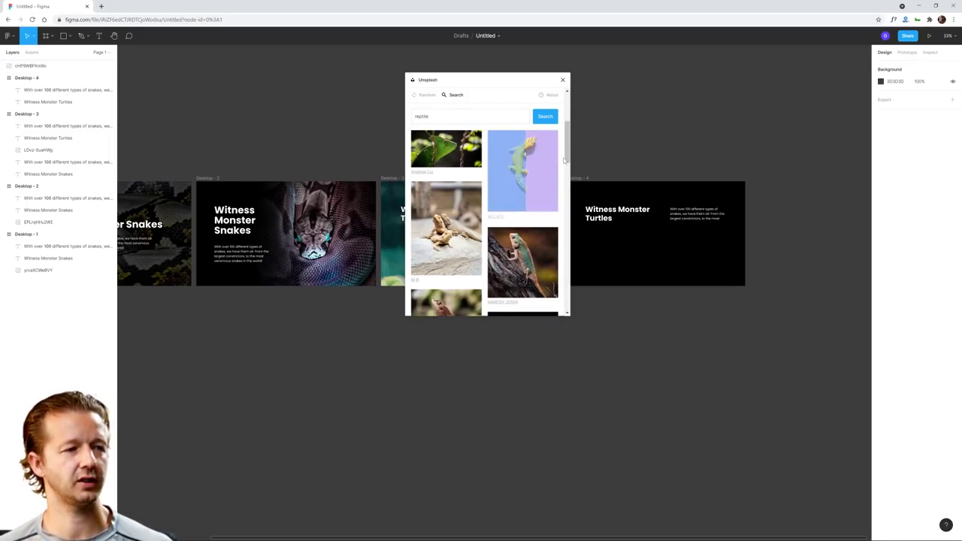
left_click(562, 80)
left_click_drag(513, 319, 685, 272)
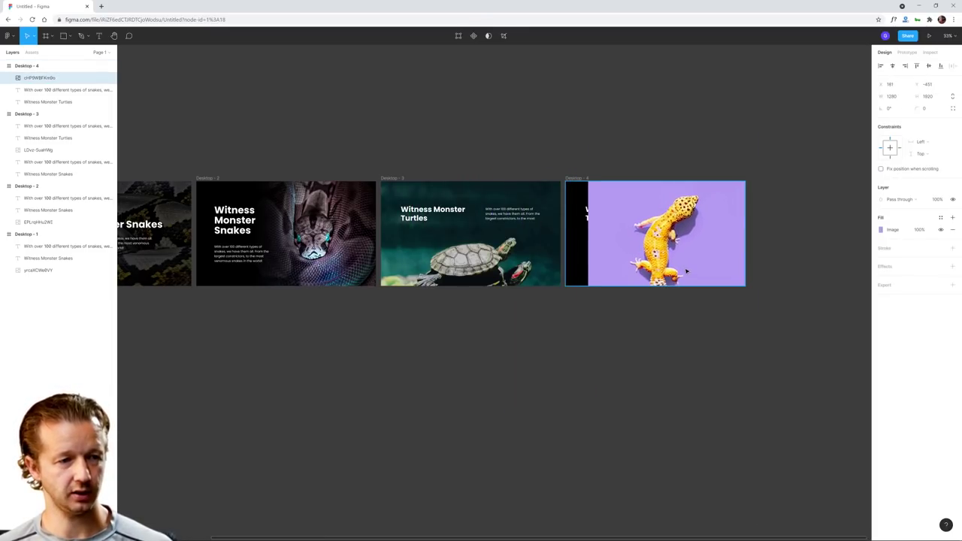
- Put the gecko behind the text and resize it to 1031 by 1546 on the frame's right half
left_click_drag(37, 79, 56, 107)
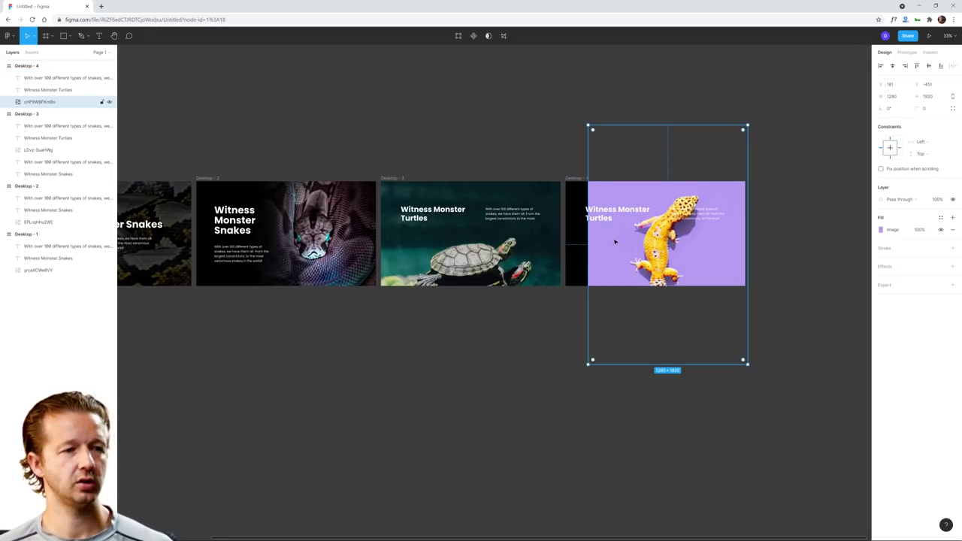
scroll(615, 242, "up", 5)
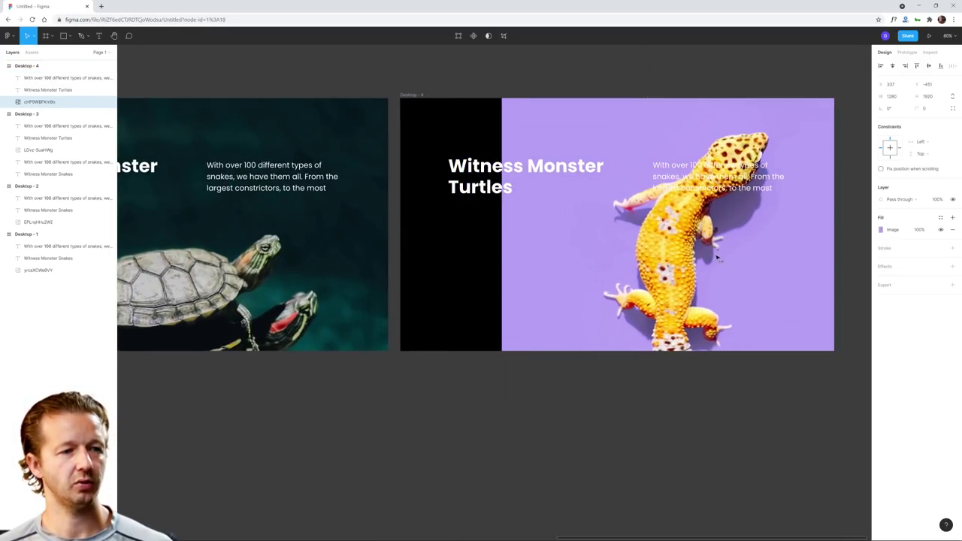
left_click_drag(716, 258, 726, 258)
left_click_drag(592, 250, 591, 236)
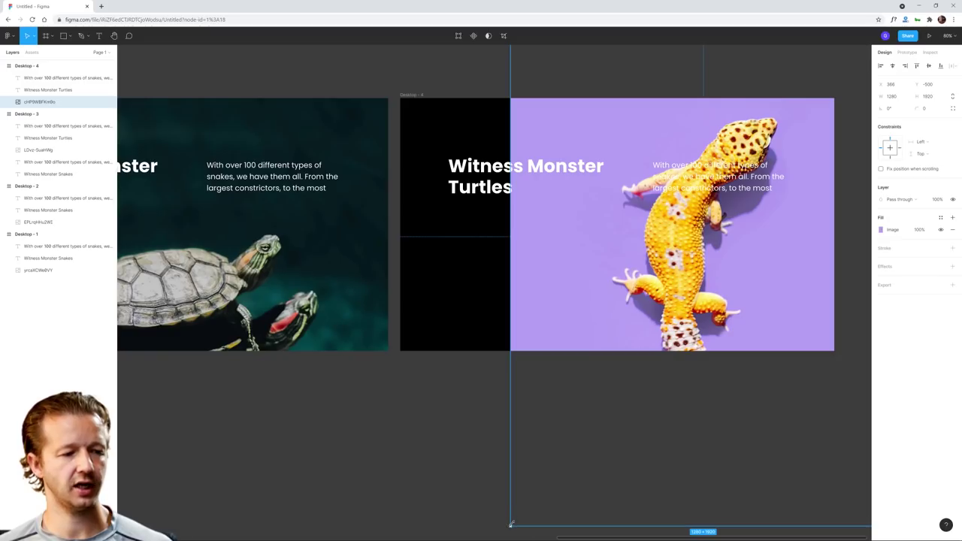
left_click_drag(510, 524, 652, 404)
left_click_drag(671, 346, 679, 397)
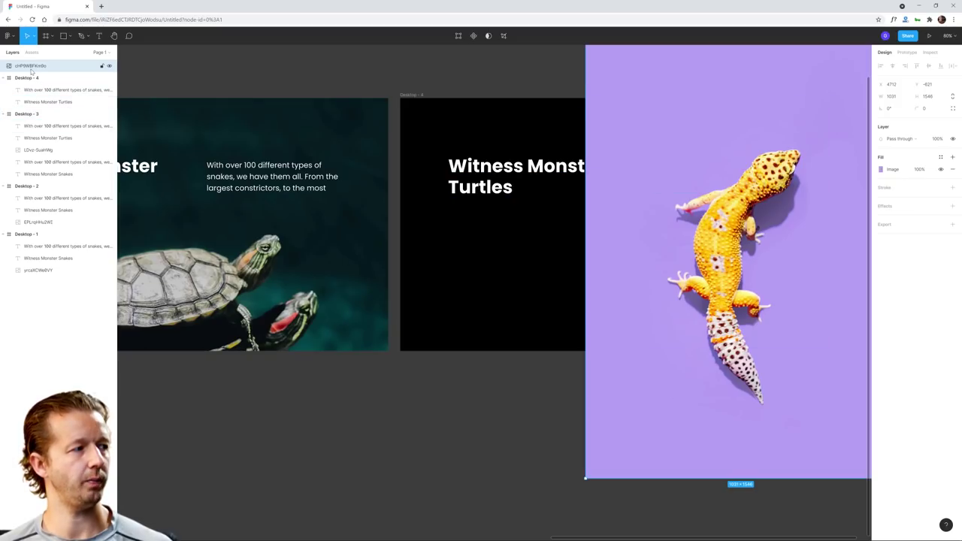
left_click_drag(31, 72, 33, 106)
left_click(549, 183)
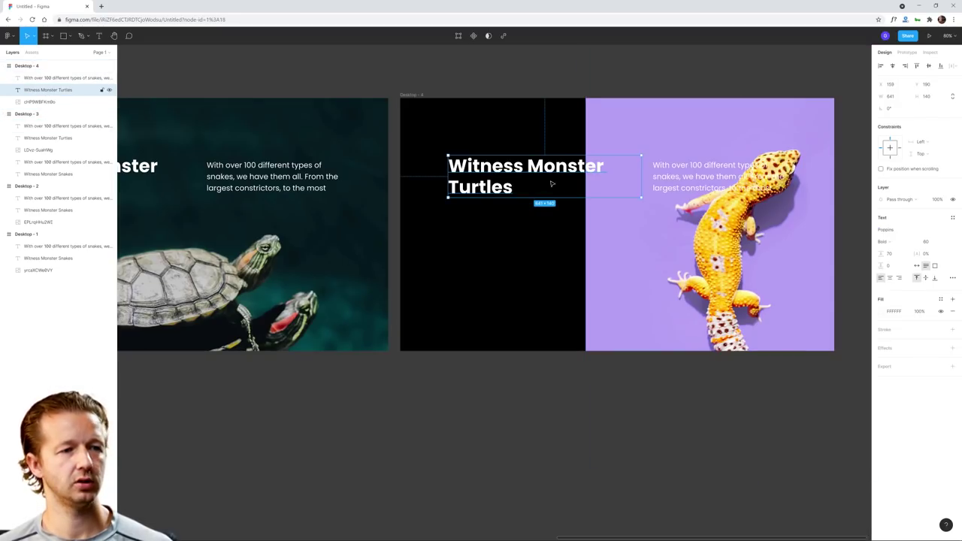
left_click(599, 236)
left_click(418, 95)
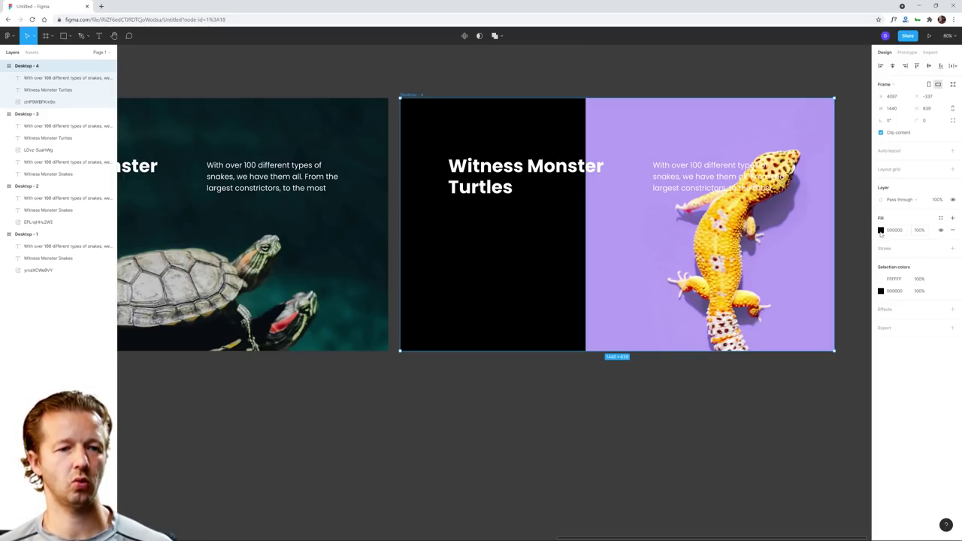
- Fill Desktop - 4 with the gecko photo's purple, B59FF4, using the eyedropper
left_click(881, 230)
left_click(791, 343)
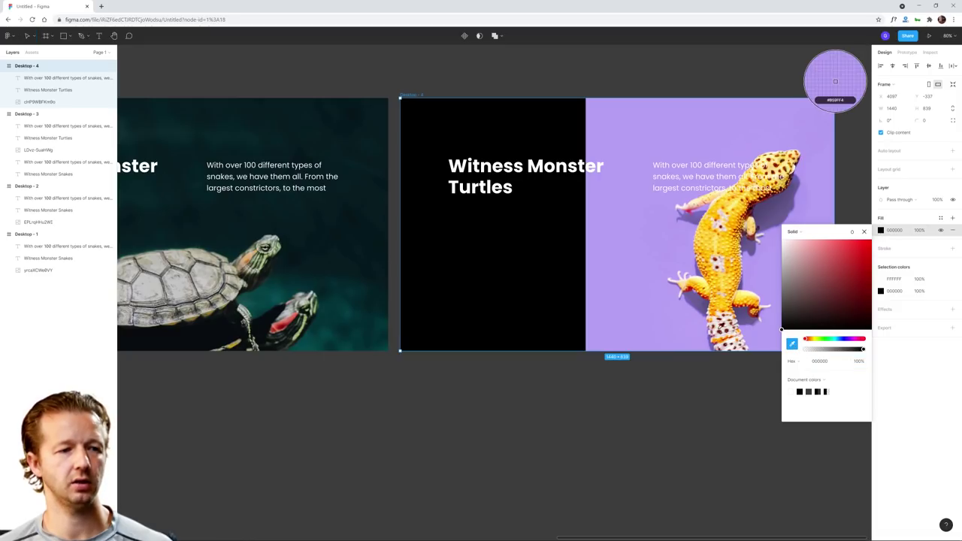
left_click(601, 216)
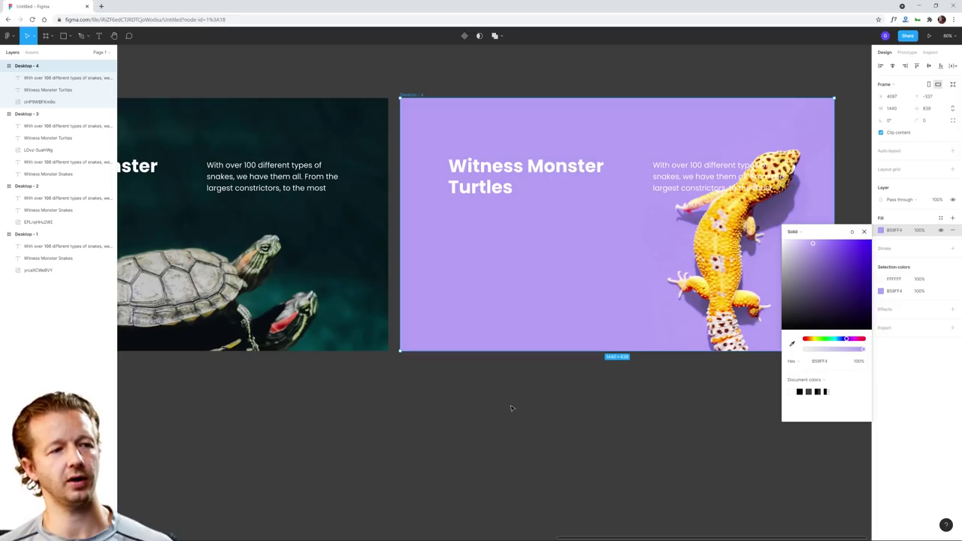
left_click(563, 368)
- Make the heading and paragraph black (000) and move the paragraph below the heading
left_click(496, 180)
left_click(677, 179, "shift")
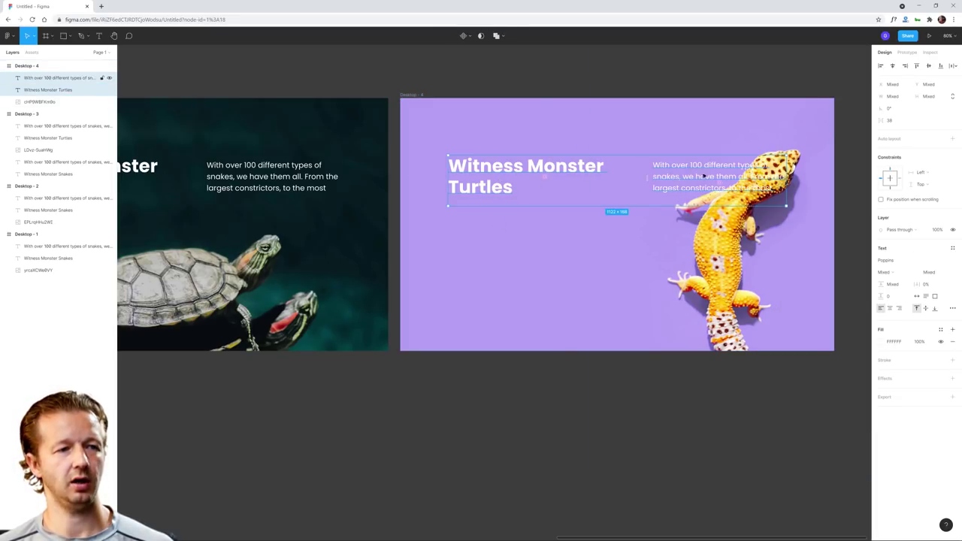
left_click(882, 342)
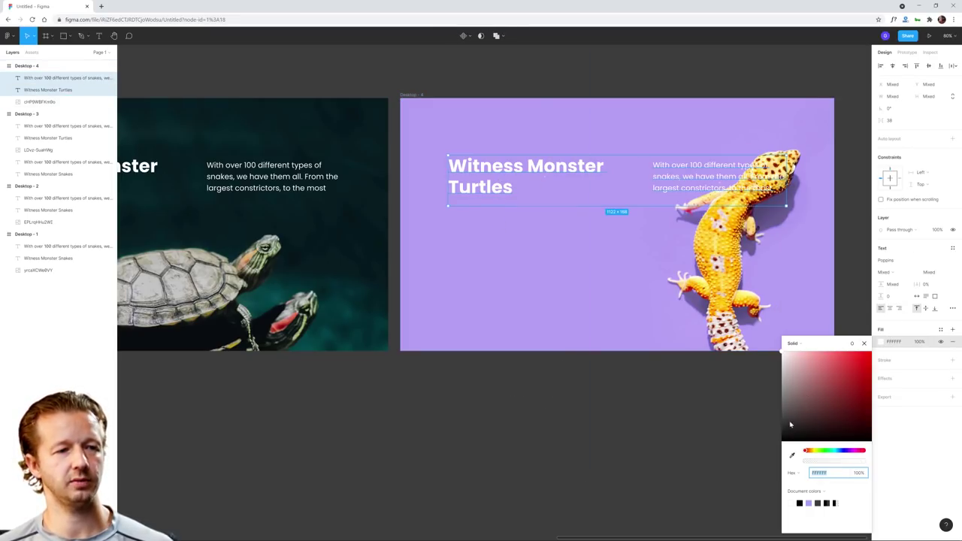
type("000")
key("Return")
left_click(625, 416)
left_click_drag(672, 177, 470, 248)
- Retype the Desktop - 4 heading as 'Look at this little dude.'
left_click(541, 179)
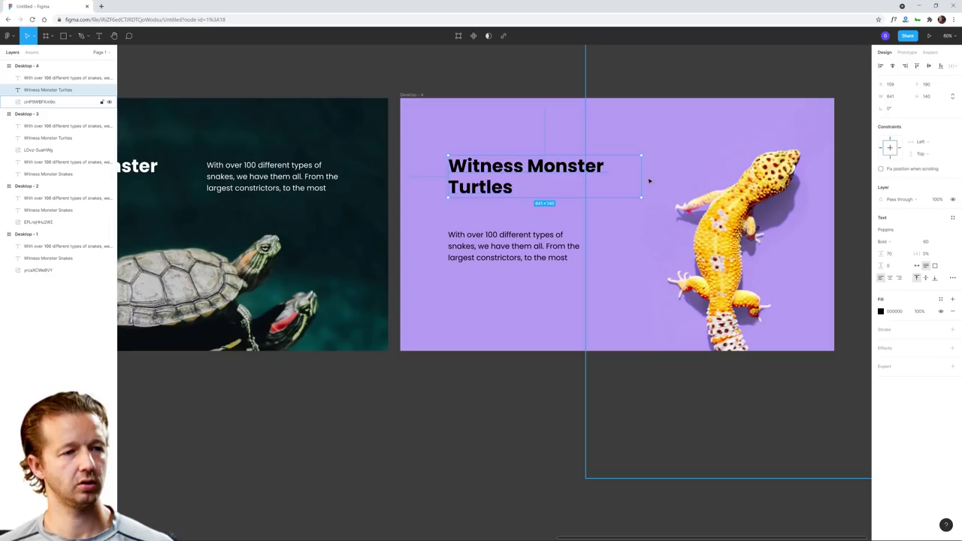
double_click(543, 173)
type("Lo")
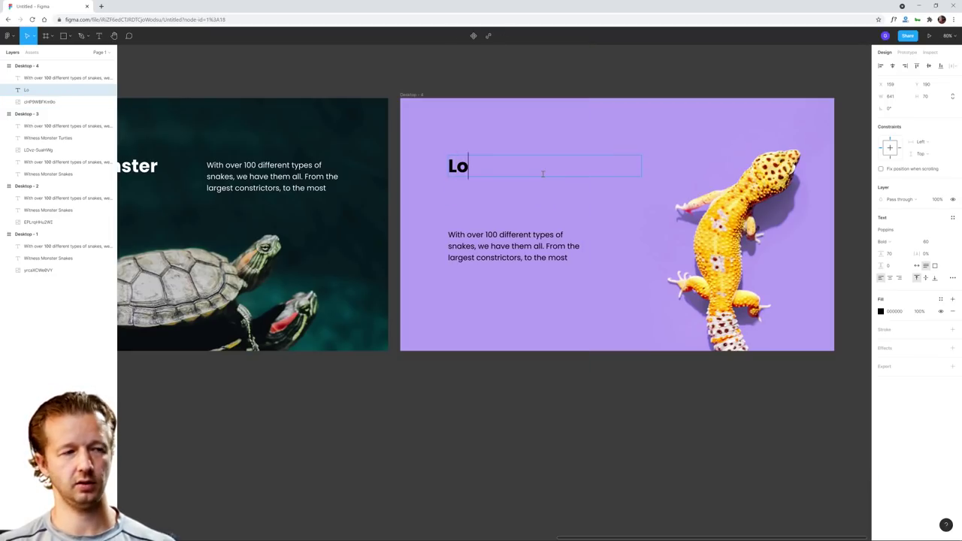
type("ok at this little dude.")
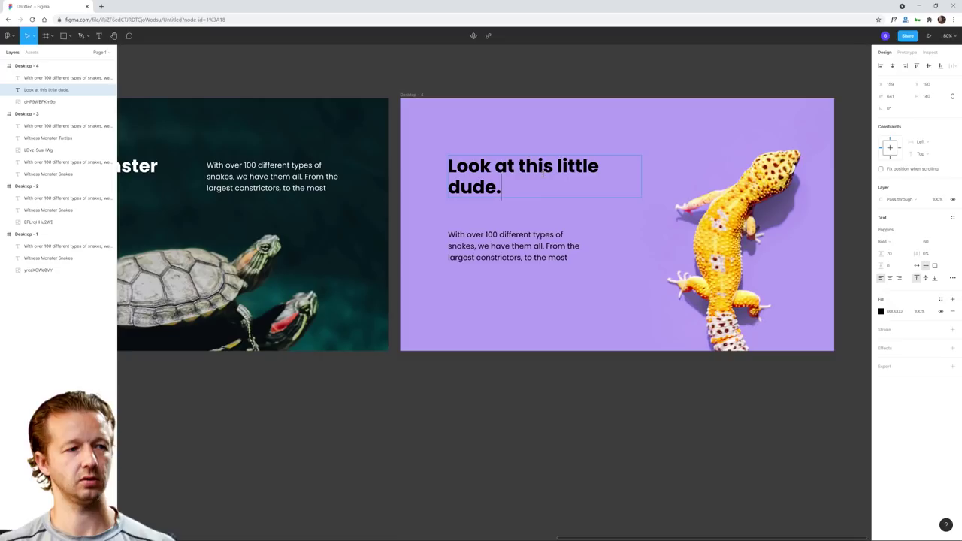
key("Escape")
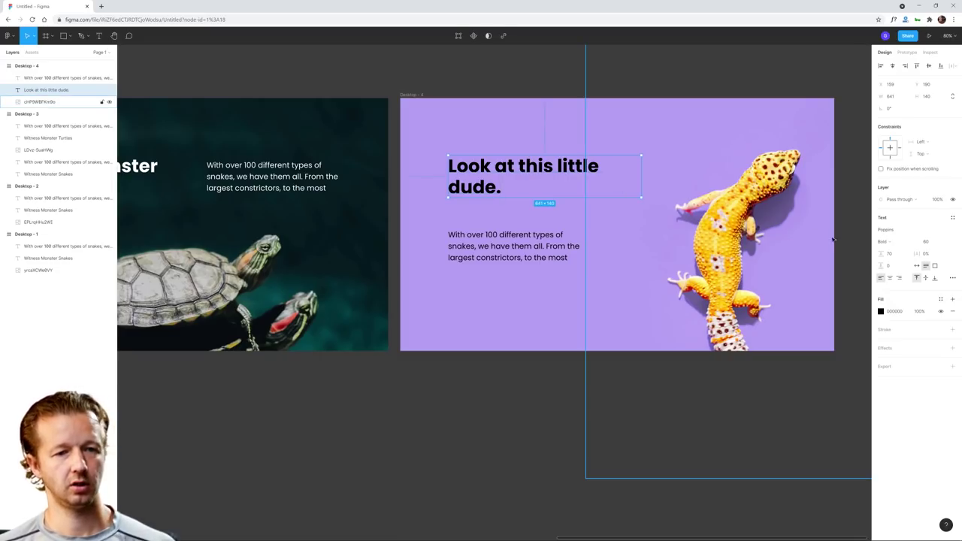
- Enlarge the heading to size 87, narrow it to wrap over three lines, and widen its line height
left_click(925, 242)
type("61")
key("Return")
key("shift+Up")
key("shift+Up")
key("shift+Up")
key("shift+Up")
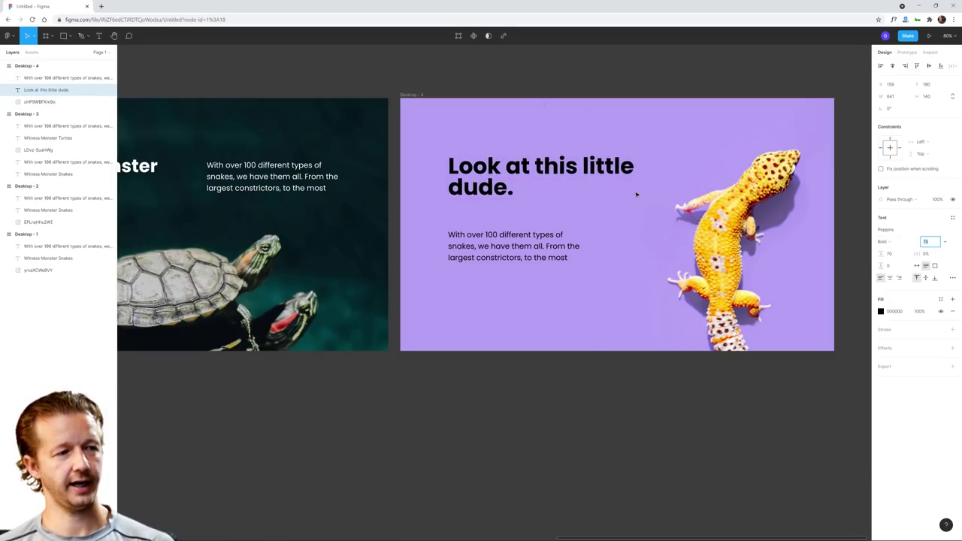
left_click_drag(641, 181, 596, 180)
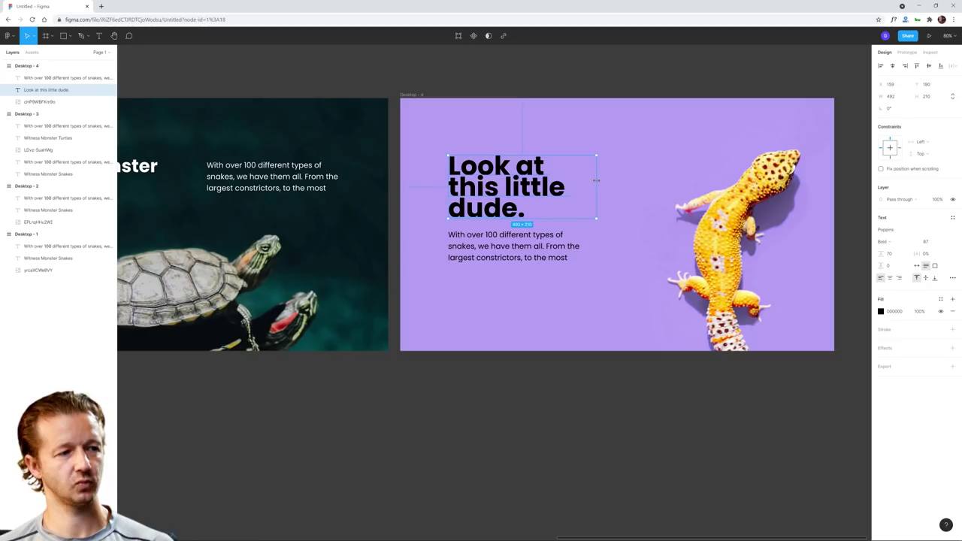
left_click(889, 253)
key("shift+Up")
key("shift+Up")
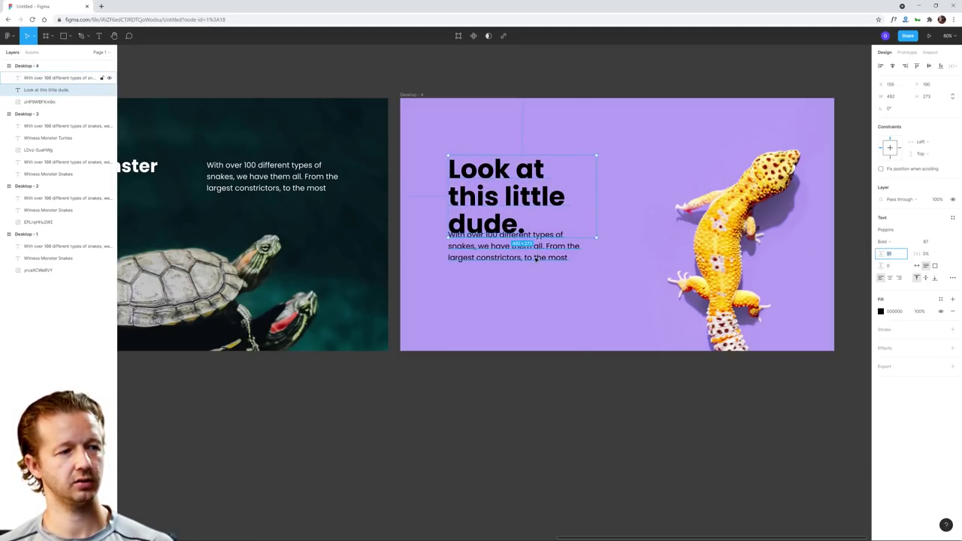
- Move the paragraph further below the heading and shift the gecko photo slightly left
left_click_drag(535, 258, 514, 288)
left_click(568, 403)
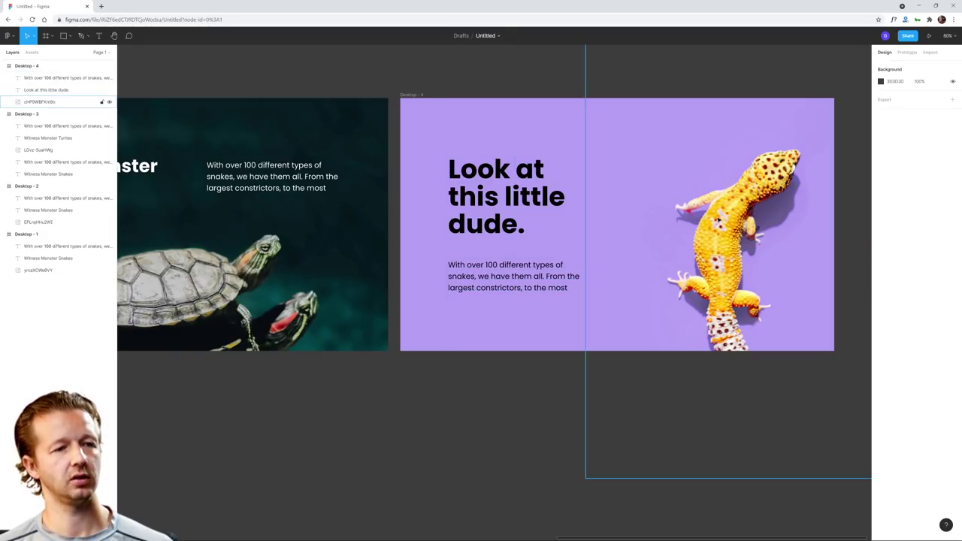
left_click_drag(717, 219, 677, 220)
left_click(654, 413)
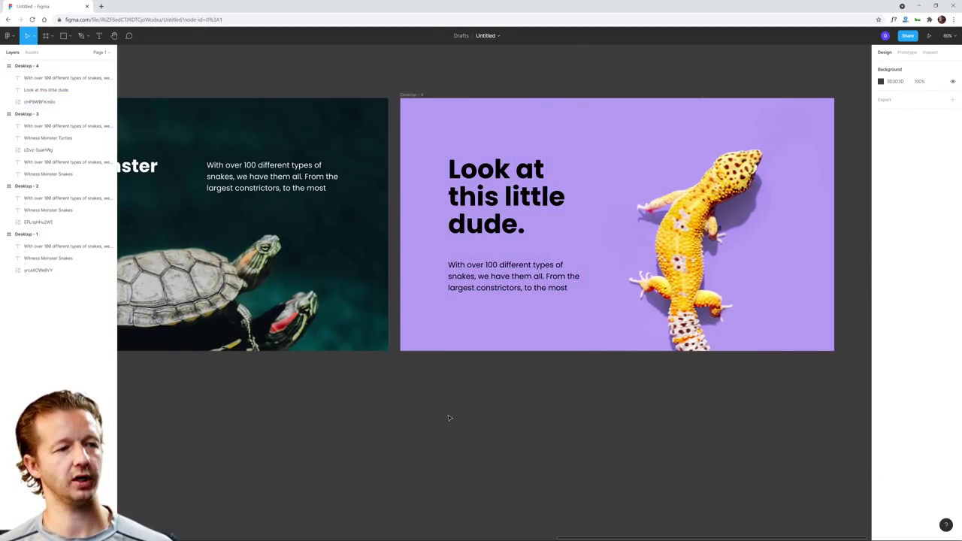
scroll(519, 388, "down", 5)
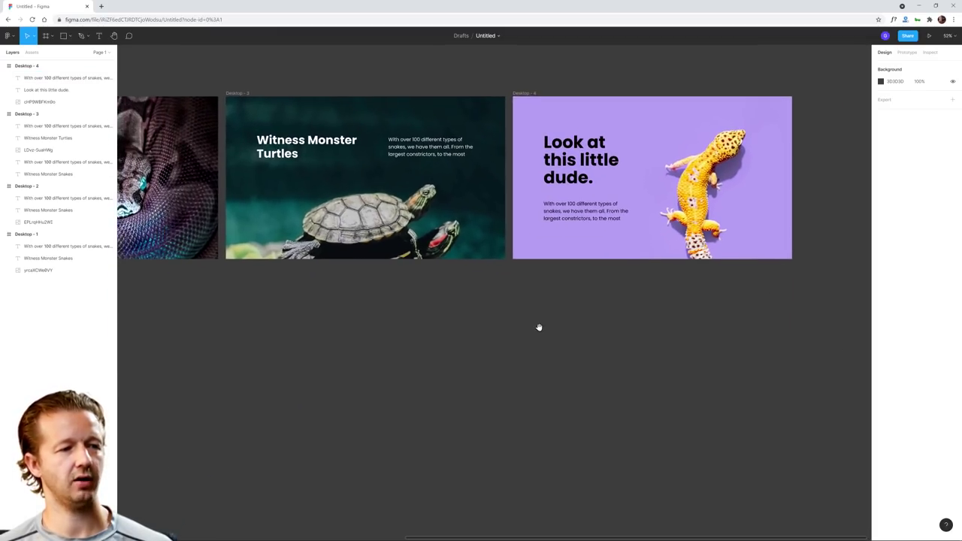
scroll(544, 339, "left", 5)
scroll(579, 308, "down", 5)
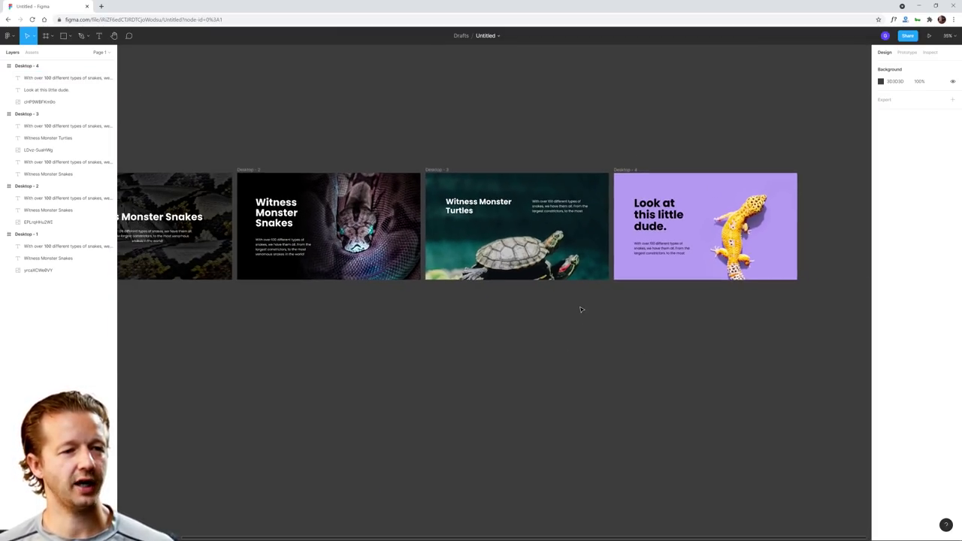
left_click_drag(504, 339, 569, 318)
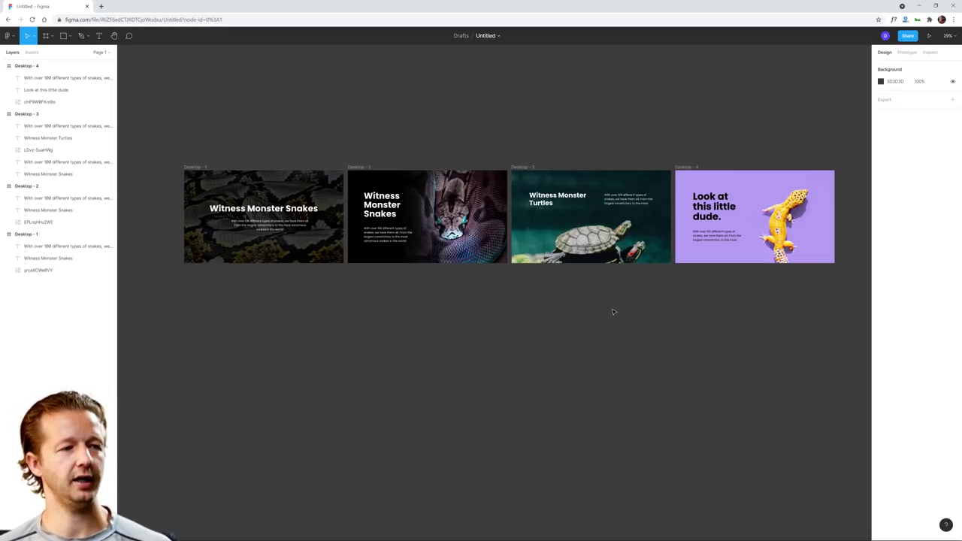
scroll(188, 204, "up", 5)
left_click(187, 205)
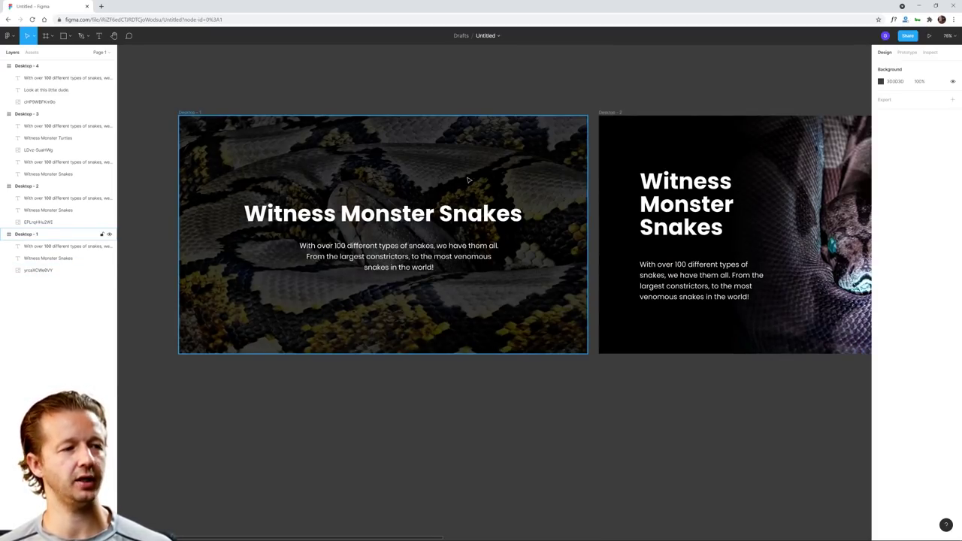
left_click(345, 80)
left_click_drag(346, 79, 369, 95)
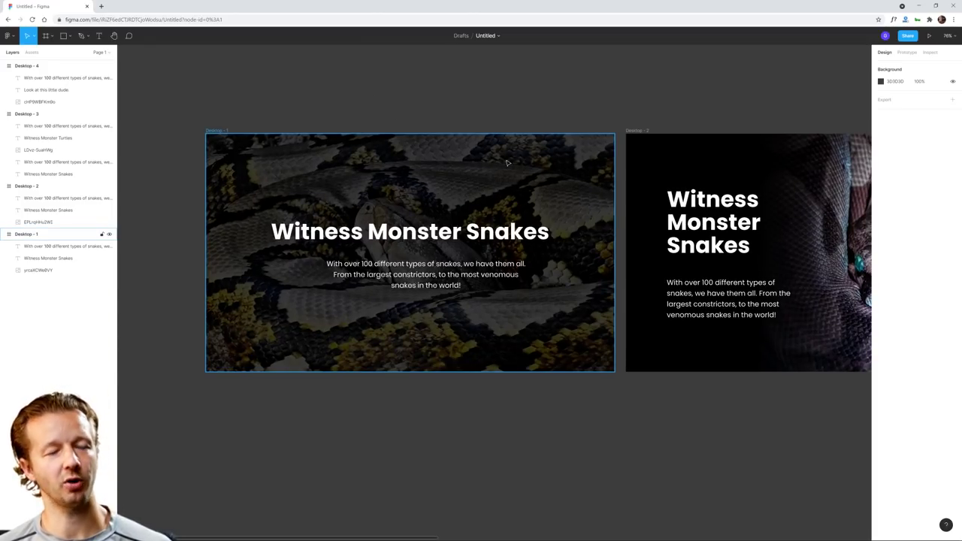
left_click_drag(554, 93, 303, 121)
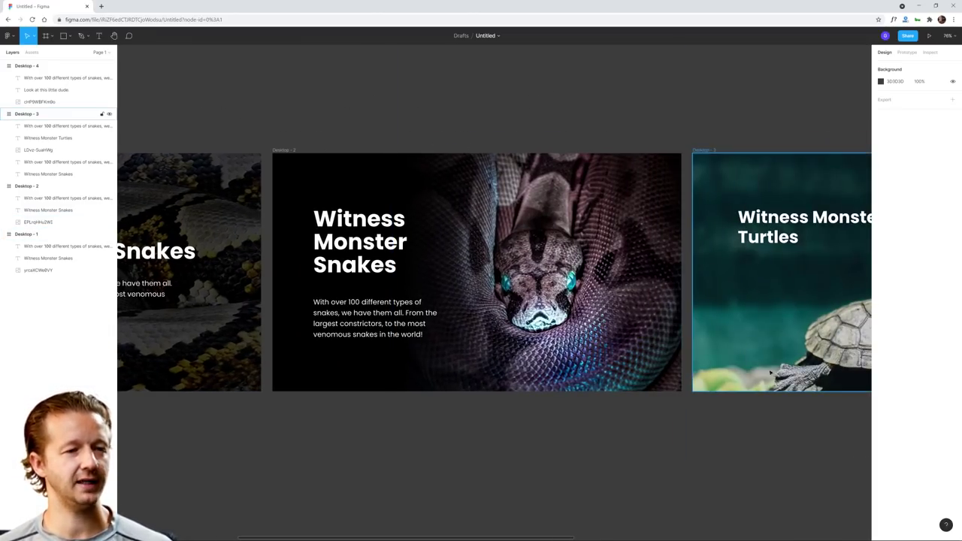
scroll(770, 373, "right", 10)
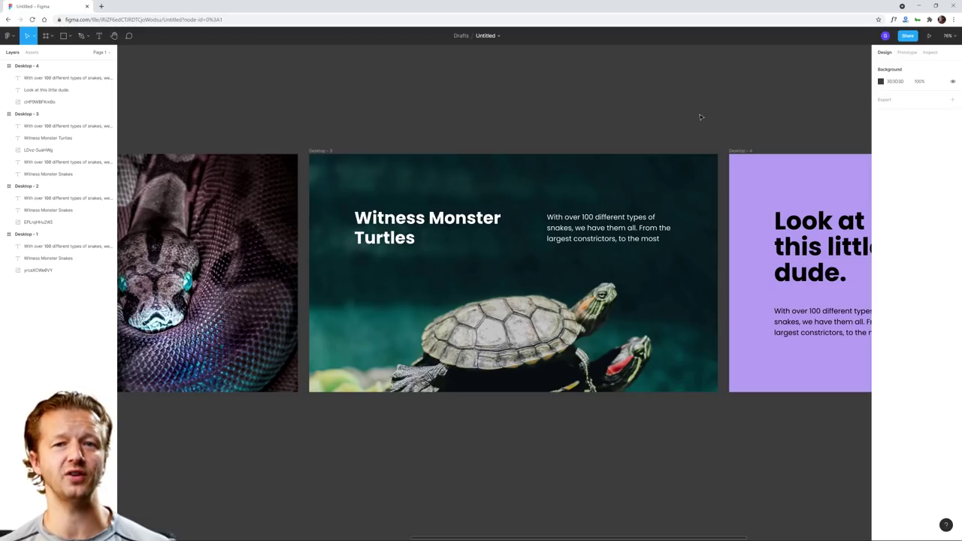
left_click_drag(735, 116, 366, 128)
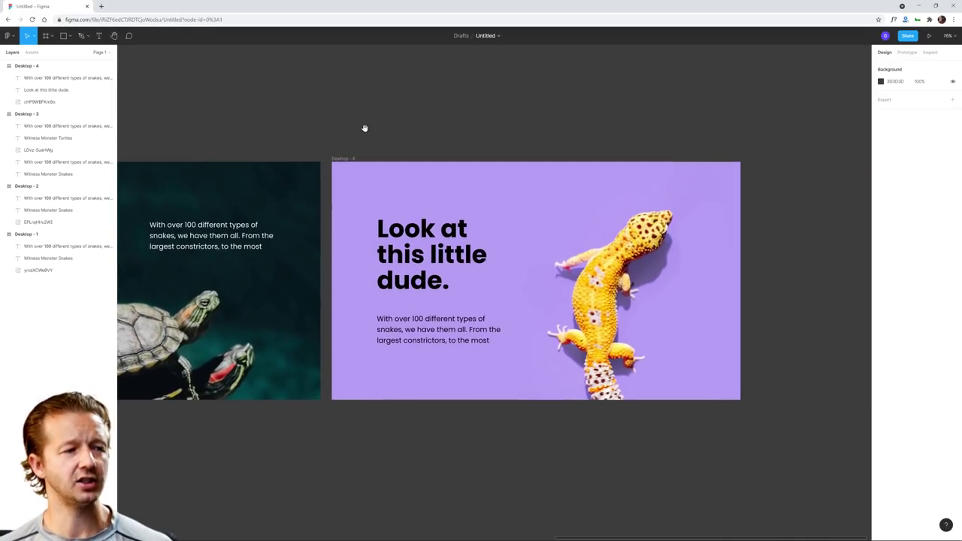